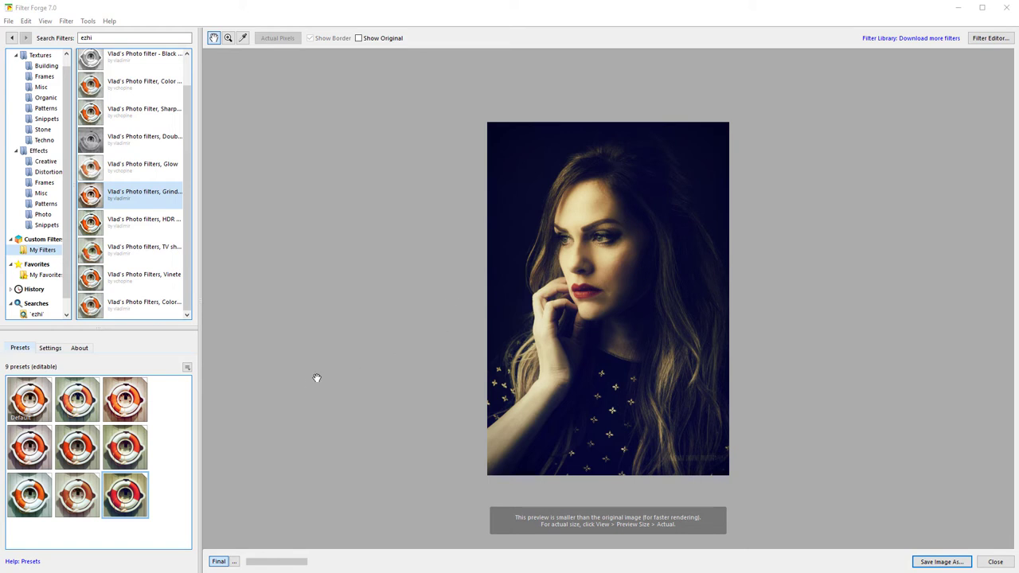
- Preview the first five presets of the Vlad's Photo filters Grindge filter on the portrait photos, checking detail up close
click(44, 409)
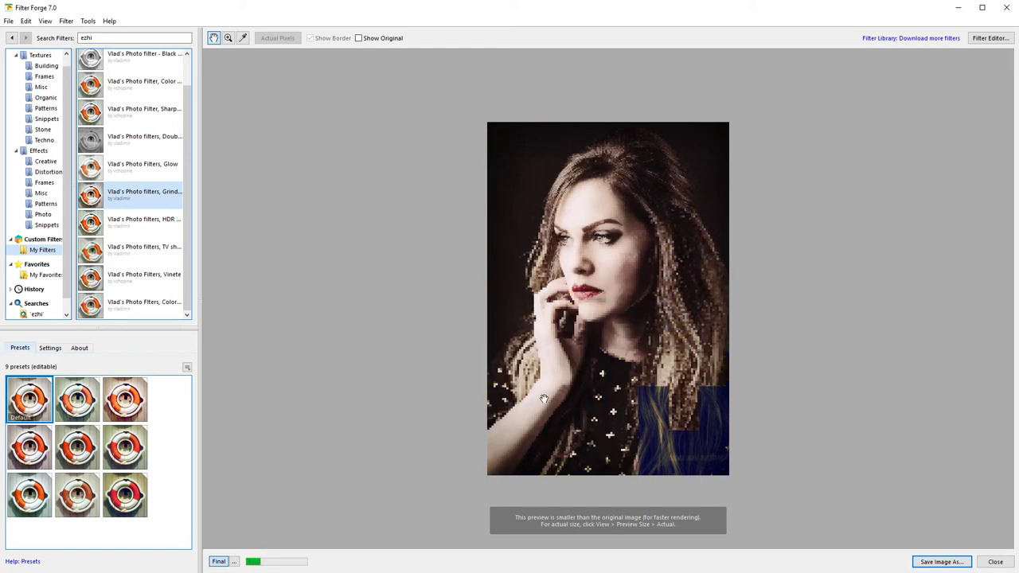
click(86, 403)
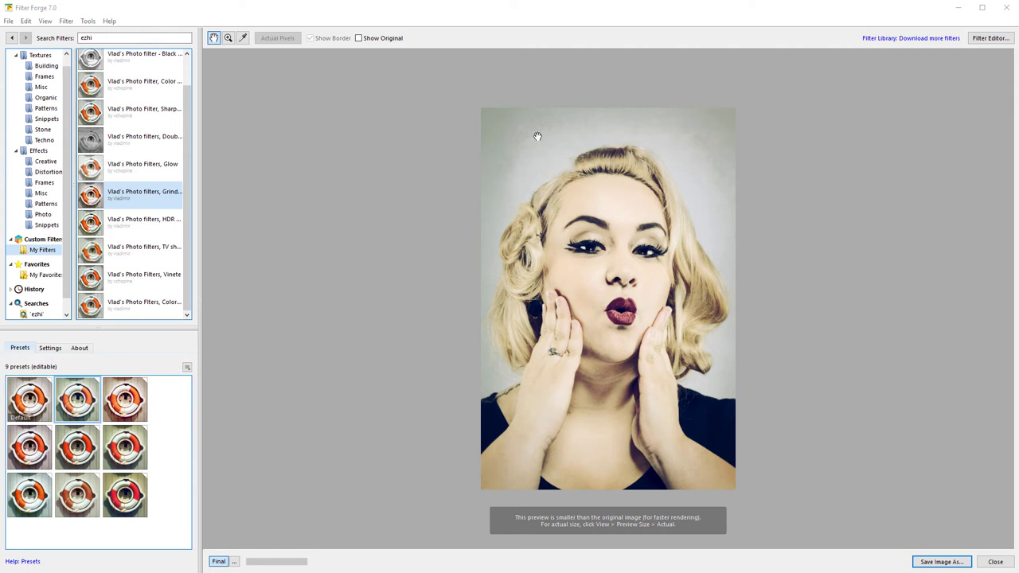
scroll(522, 137, up, 5)
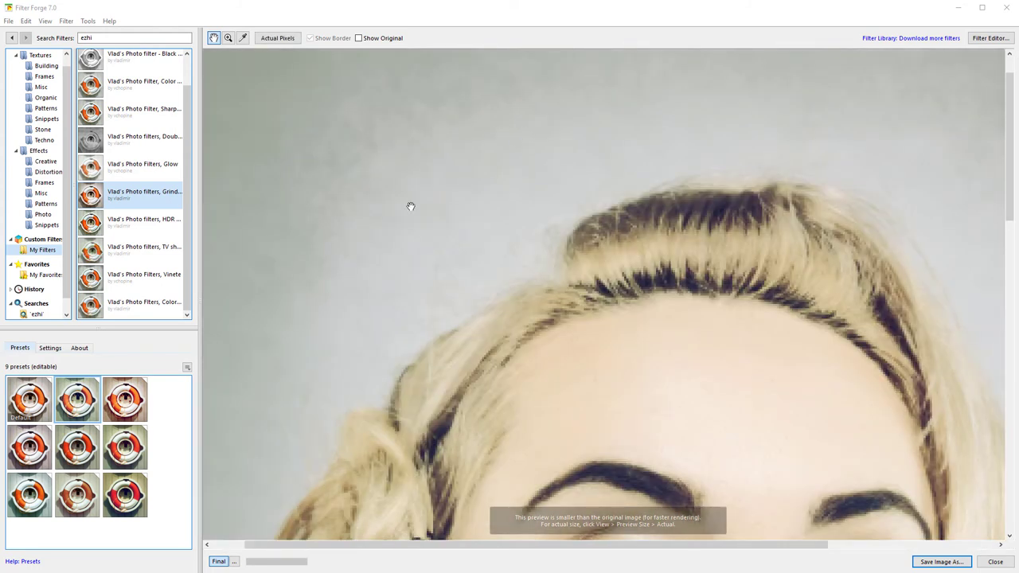
scroll(411, 206, down, 5)
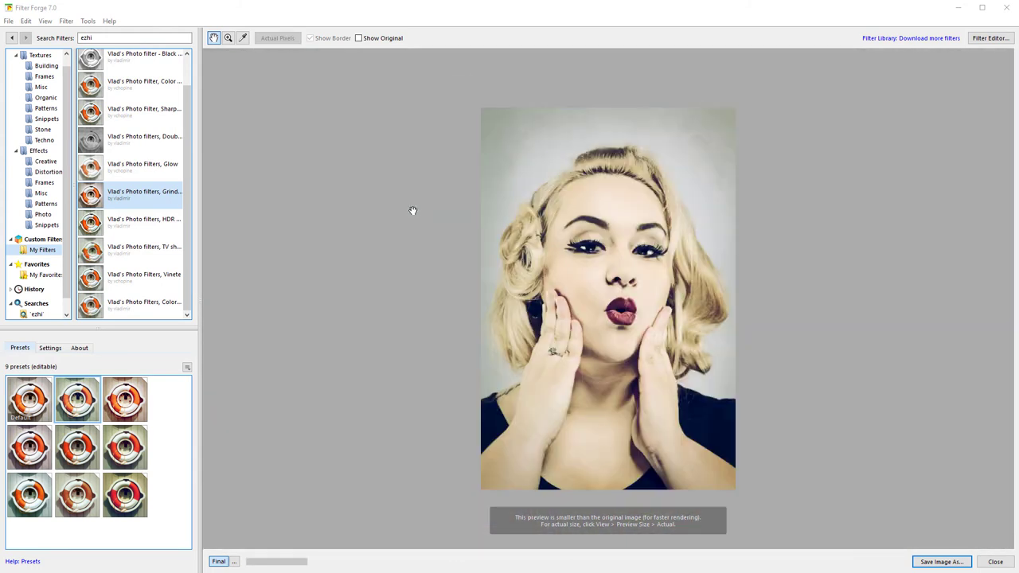
click(112, 404)
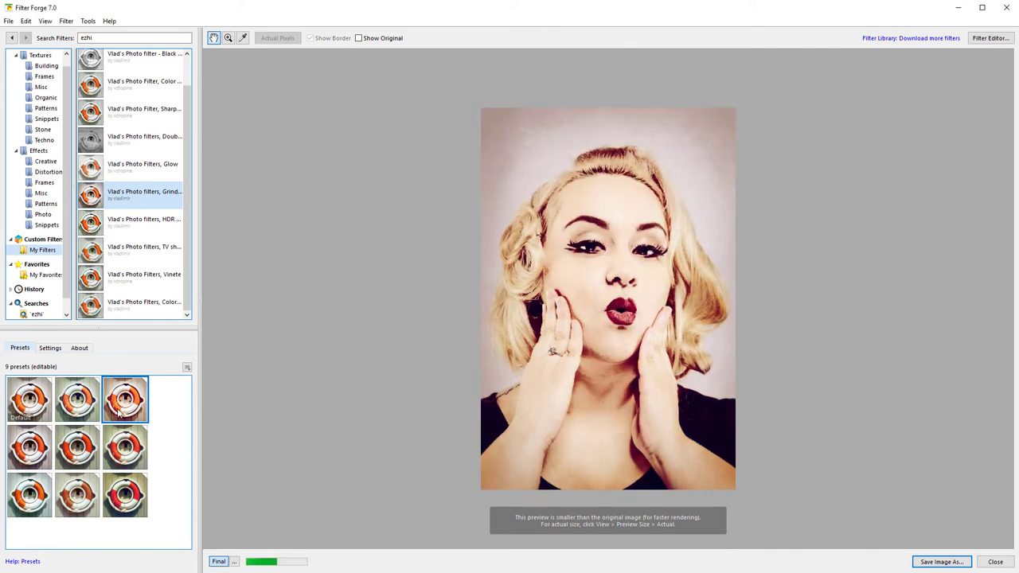
click(28, 448)
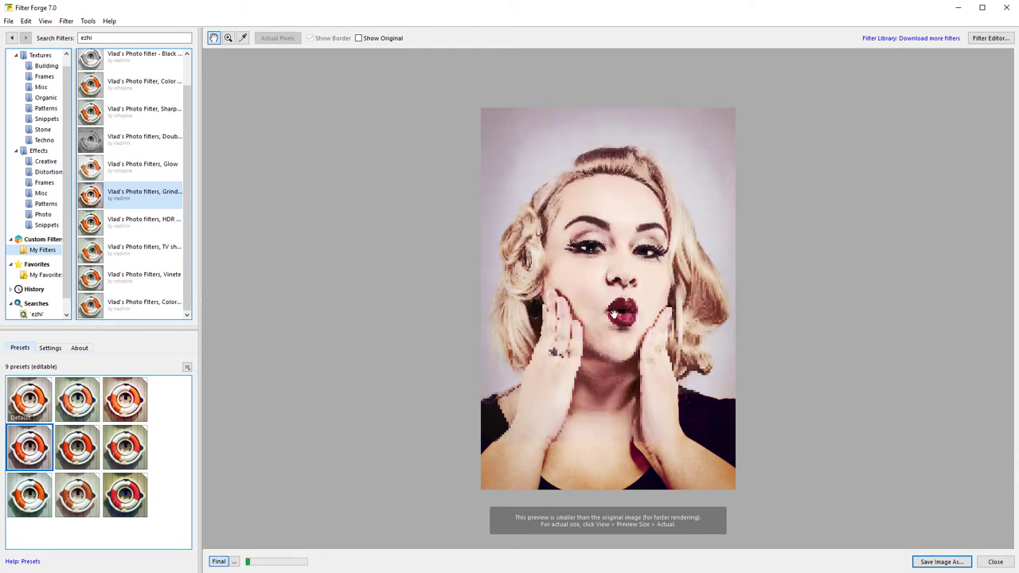
click(77, 448)
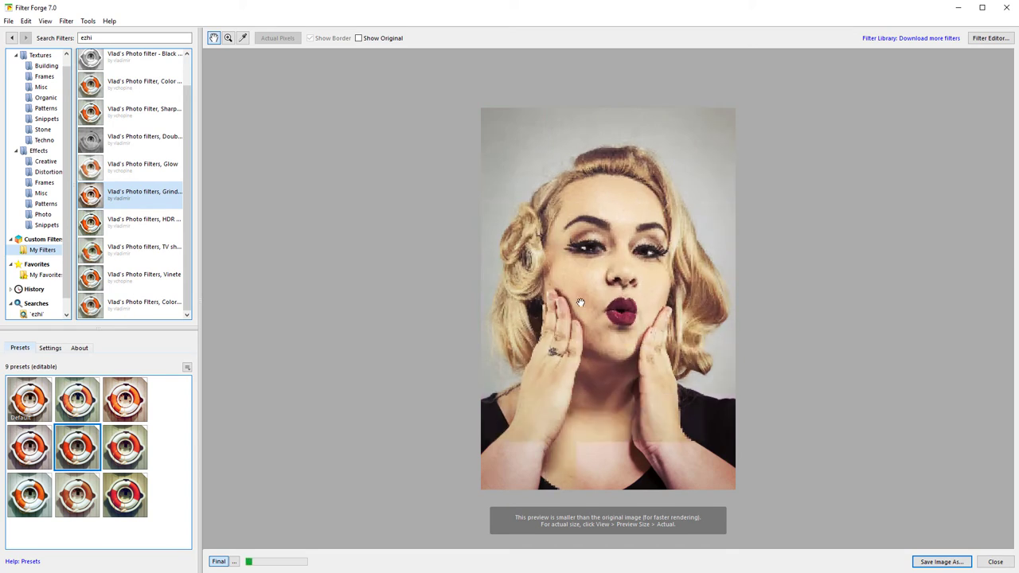
- Compare the ninth, eighth and sixth presets on the portrait, and apply the seventh preset
click(124, 495)
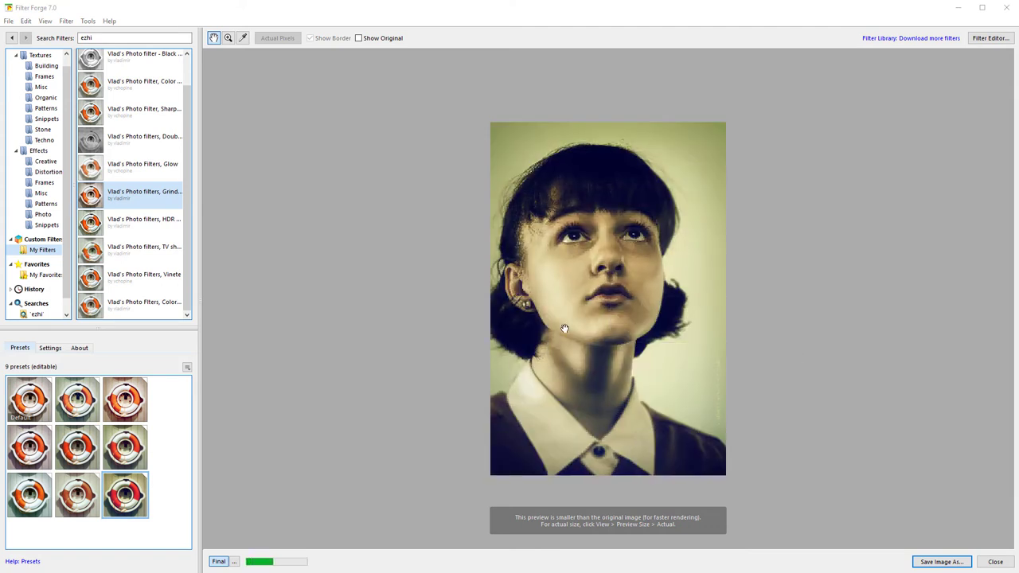
click(79, 501)
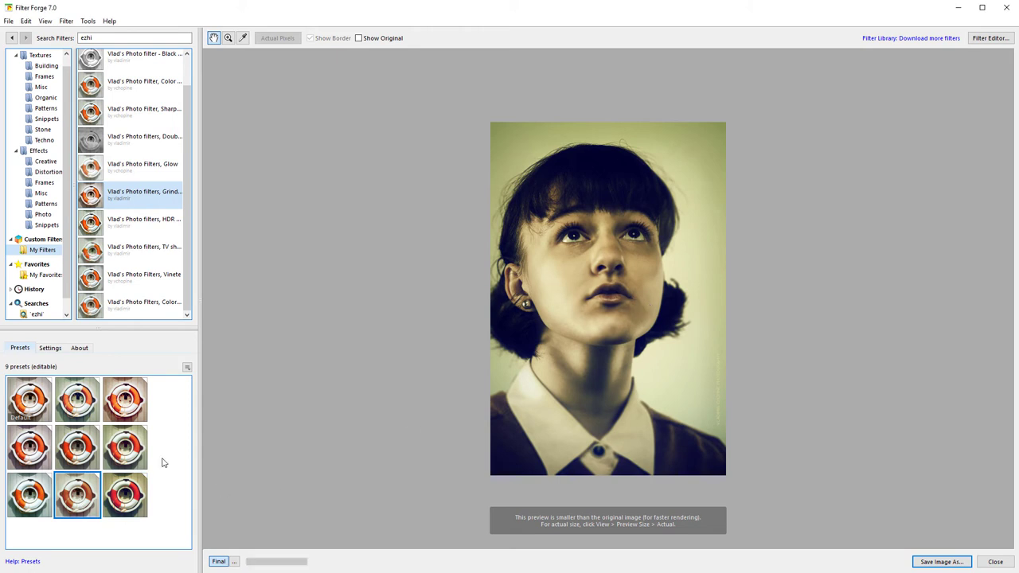
click(114, 449)
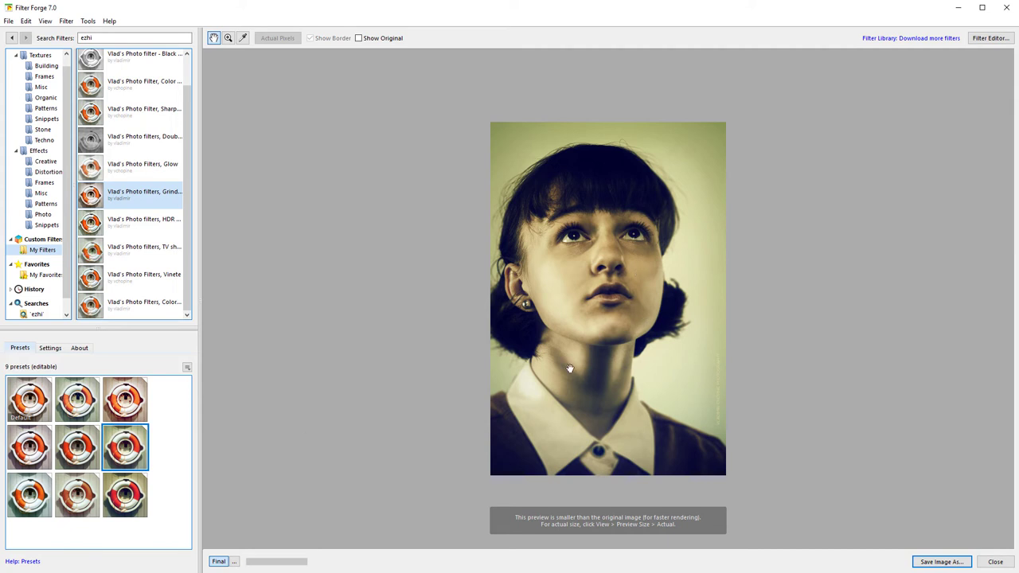
click(111, 501)
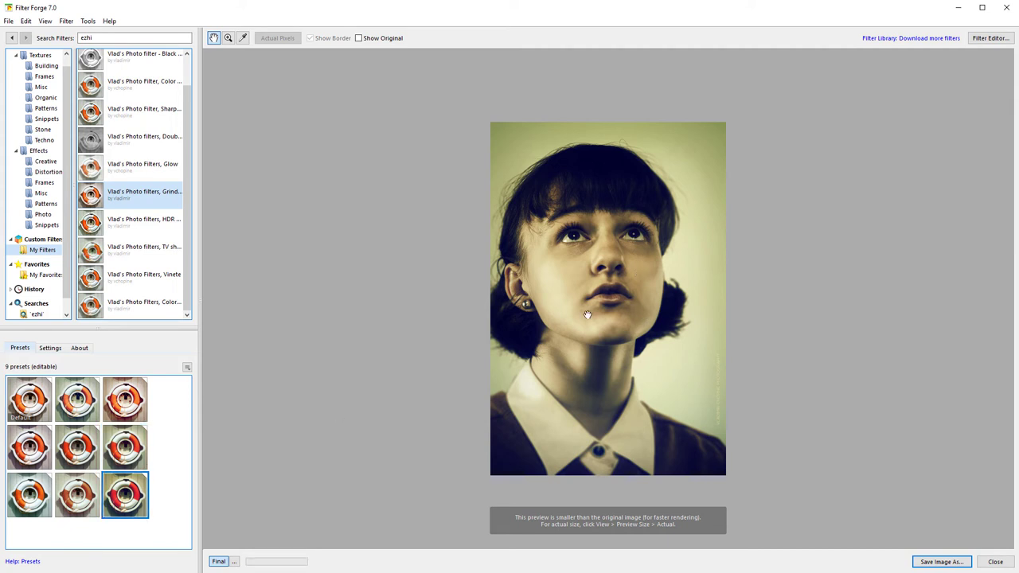
click(22, 494)
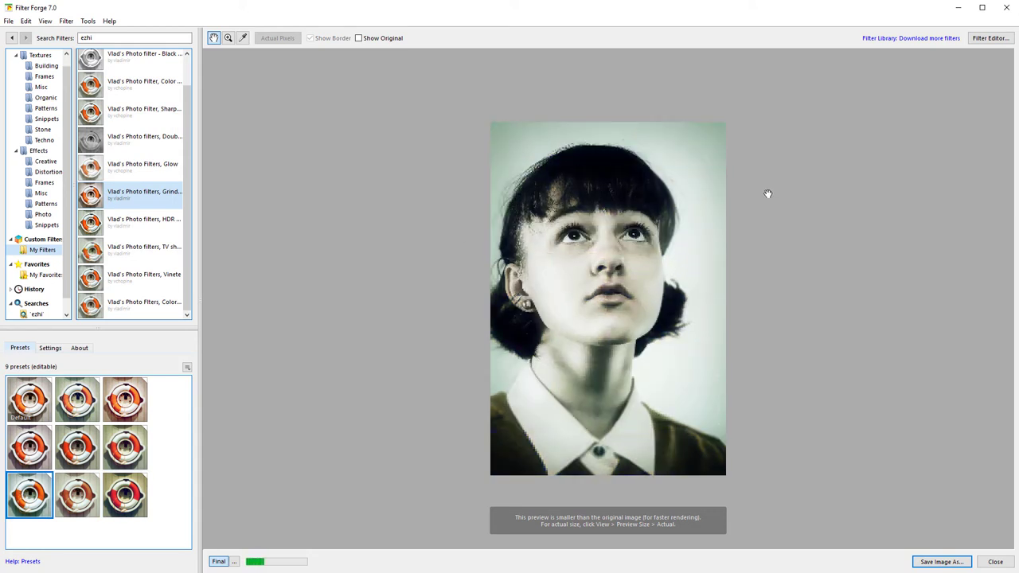
- Open the Grindge filter for editing in the Filter Editor and move the Image component farther away from the components it feeds
click(989, 38)
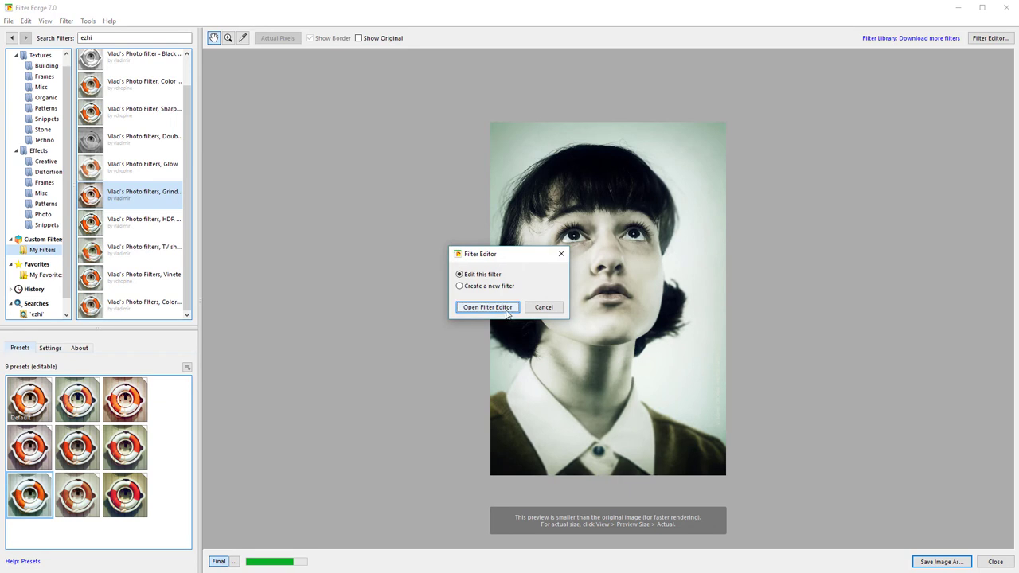
click(505, 309)
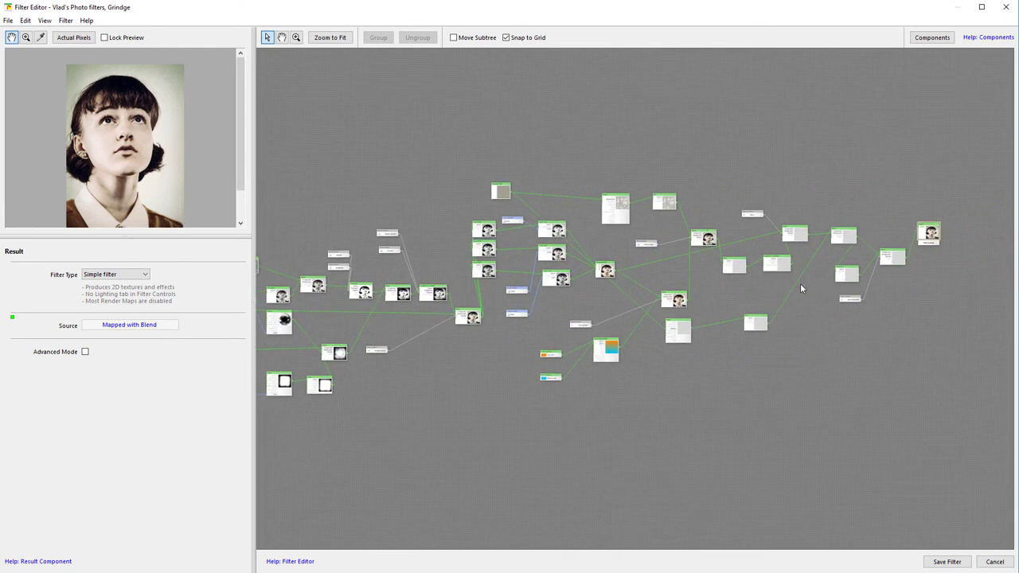
drag(478, 319, 706, 323)
scroll(441, 320, up, 2)
scroll(441, 319, up, 1)
drag(441, 319, 481, 343)
scroll(498, 319, down, 1)
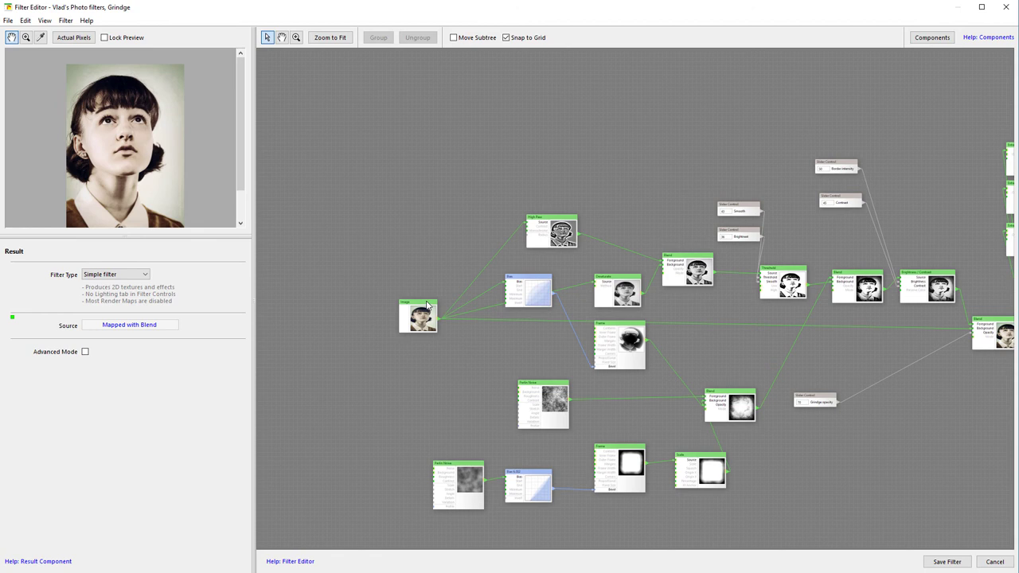
drag(427, 304, 422, 277)
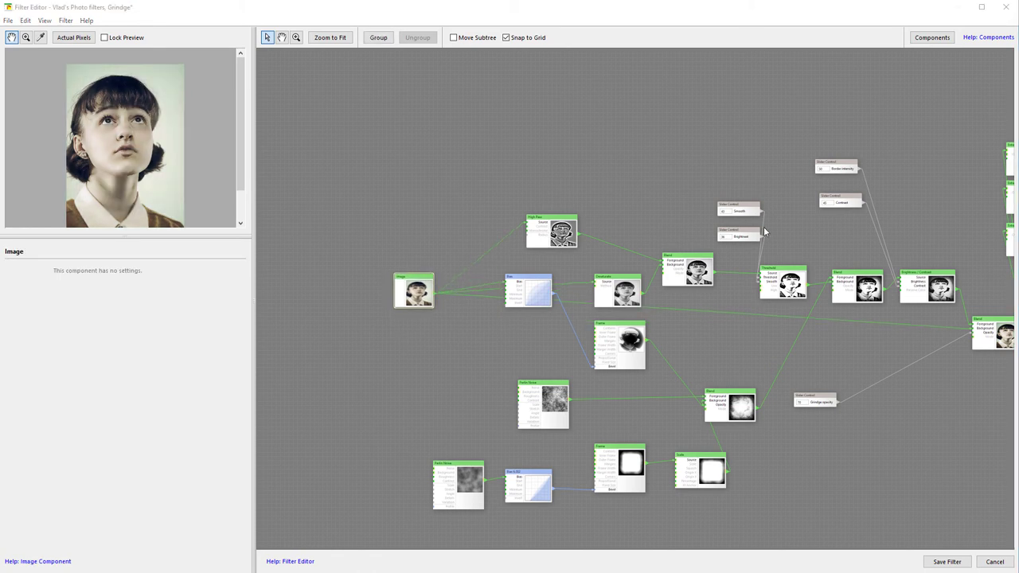
drag(474, 318, 427, 288)
drag(366, 249, 336, 291)
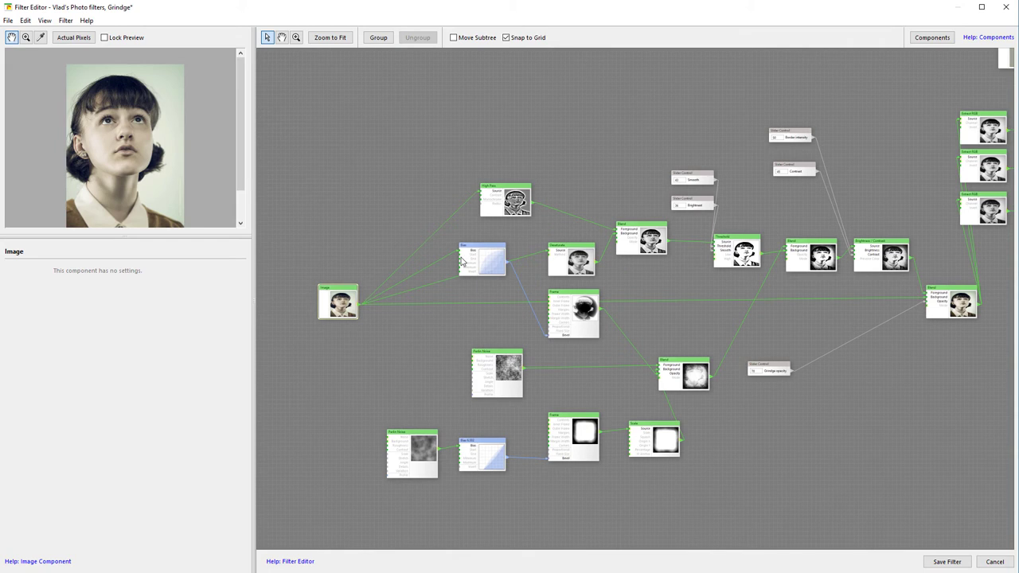
- Move the upper Frame, the Bias and the upper Perlin Noise components down, below the direct Image-to-Blend connection
click(504, 251)
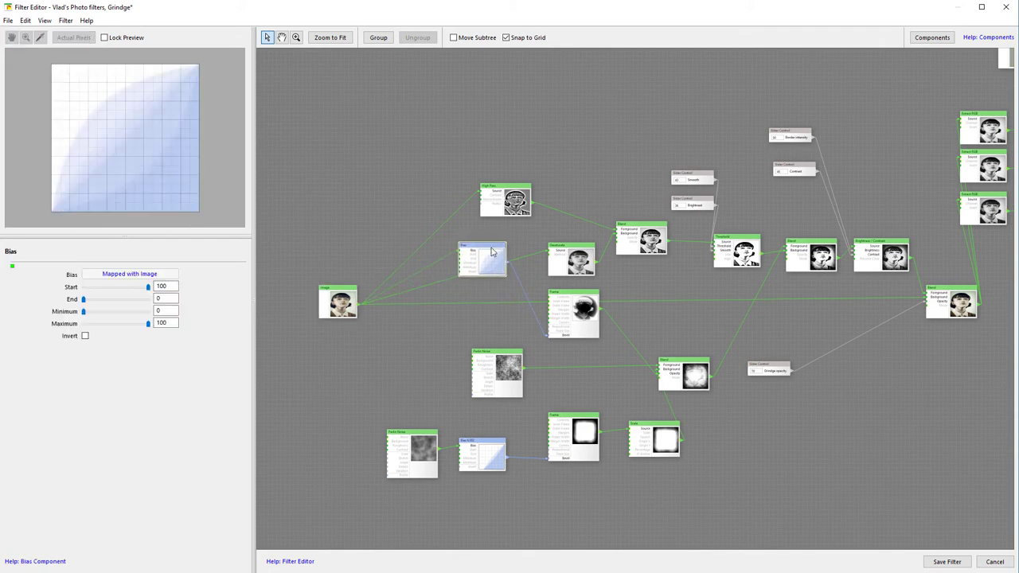
drag(488, 276, 451, 239)
drag(317, 333, 824, 451)
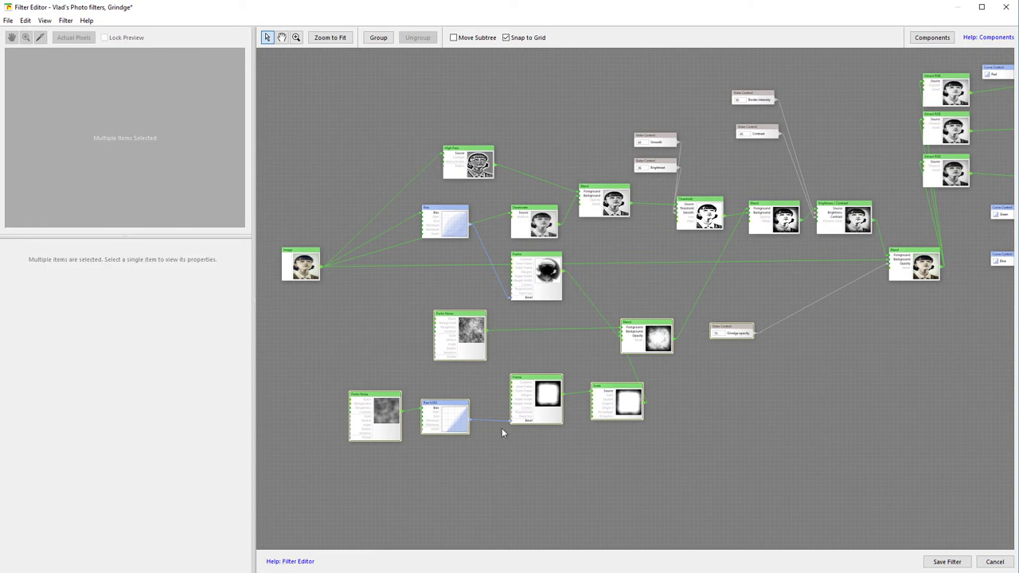
drag(635, 285, 610, 314)
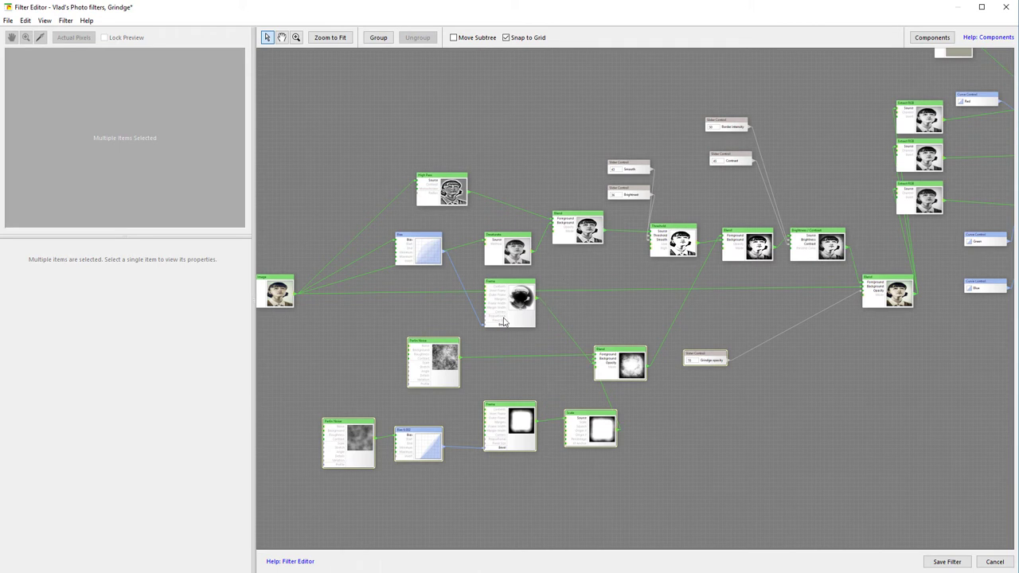
drag(514, 287, 518, 316)
drag(425, 240, 356, 328)
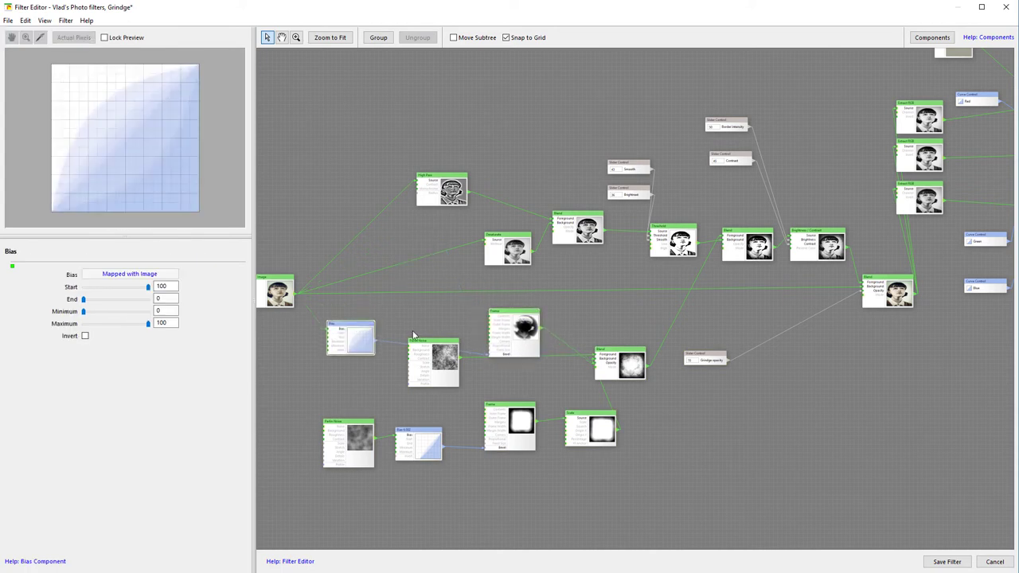
drag(425, 344, 416, 369)
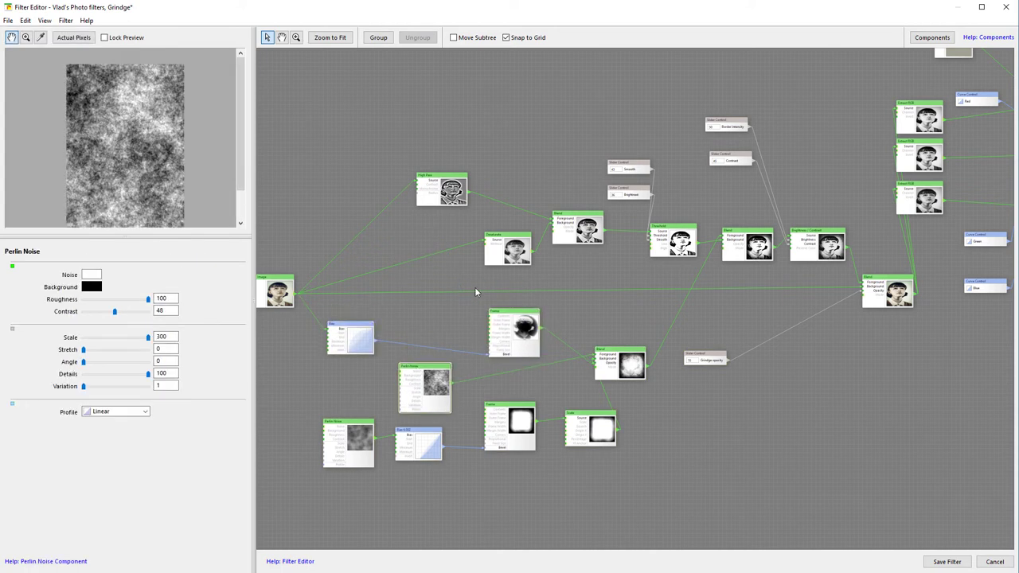
- Move the High Pass component and the Desaturate component up and slightly left in the graph
drag(446, 306, 471, 374)
drag(479, 254, 470, 219)
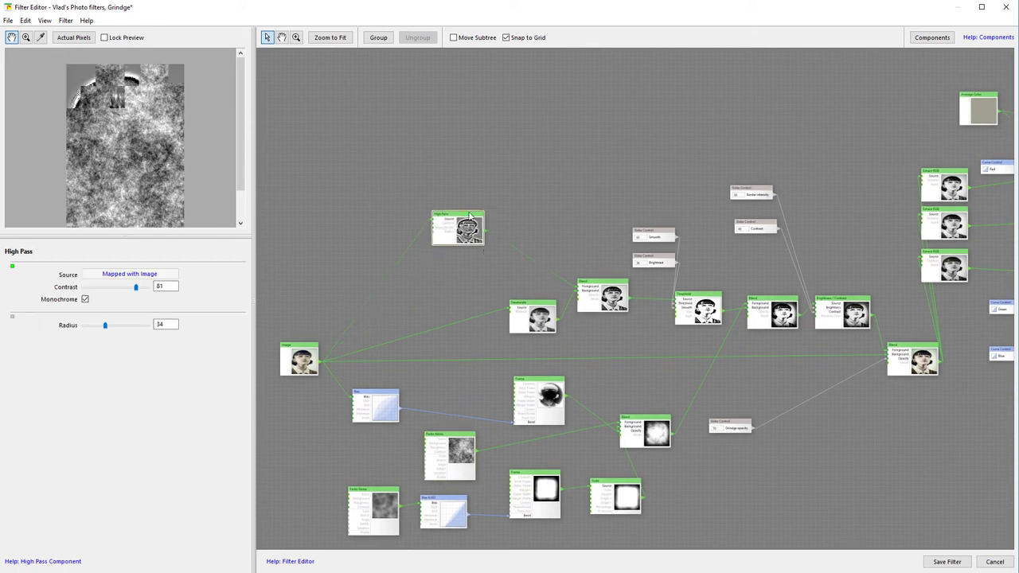
drag(525, 314, 510, 278)
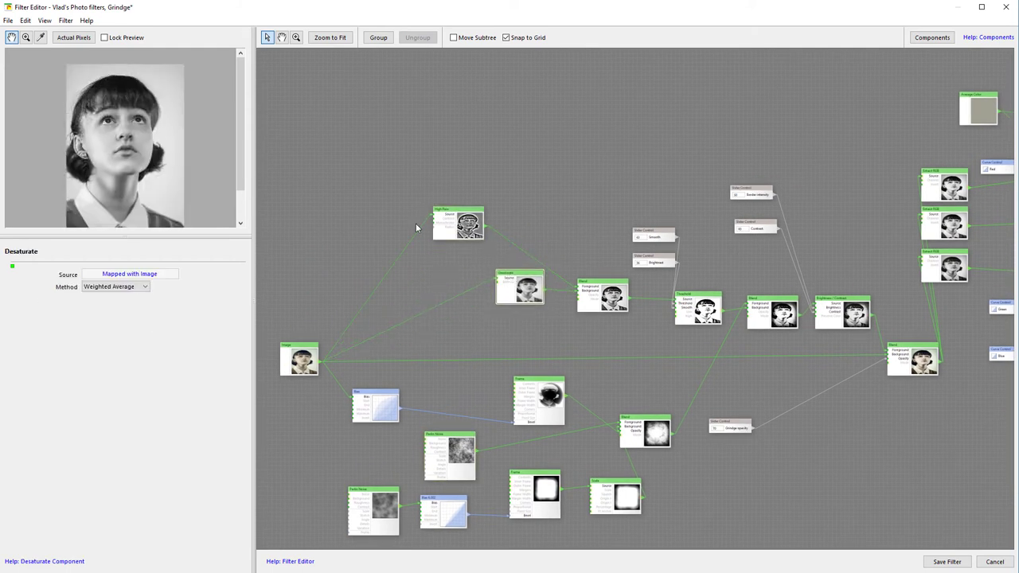
- Examine the rest of the component graph through the RGB curves, gradient and noise branches up to the Result component
drag(710, 381, 433, 302)
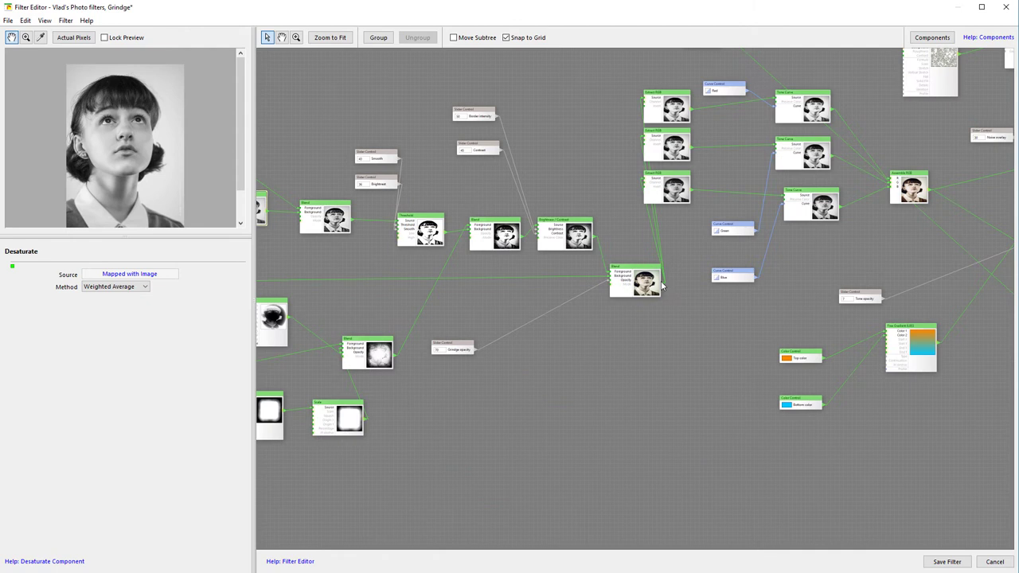
drag(669, 277, 526, 358)
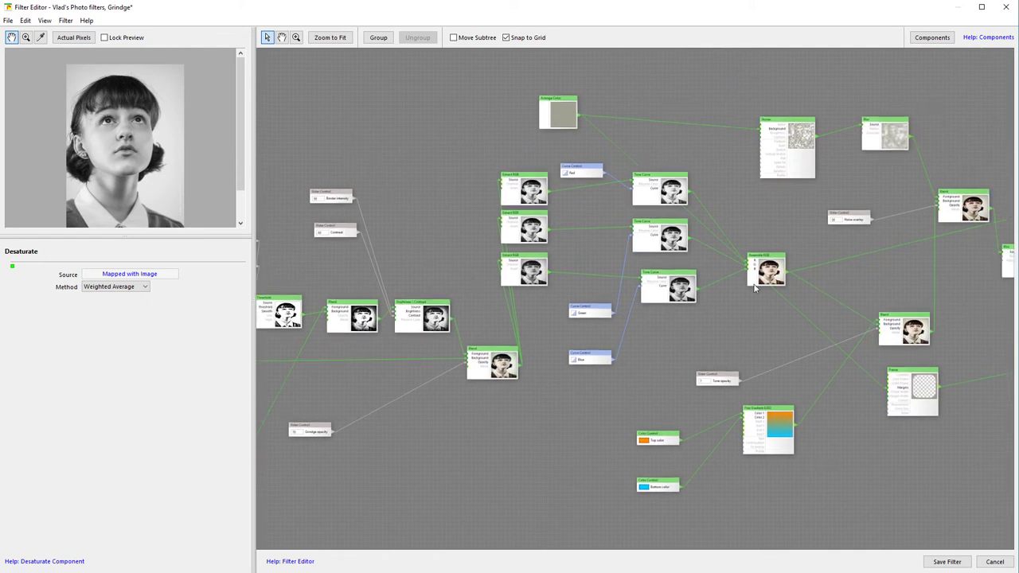
drag(811, 361, 555, 333)
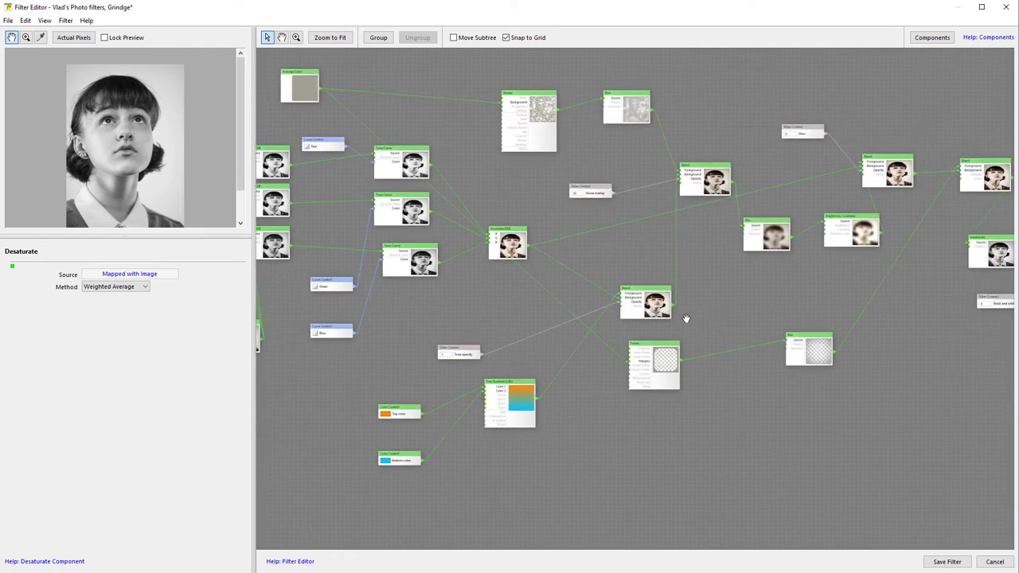
drag(686, 318, 571, 345)
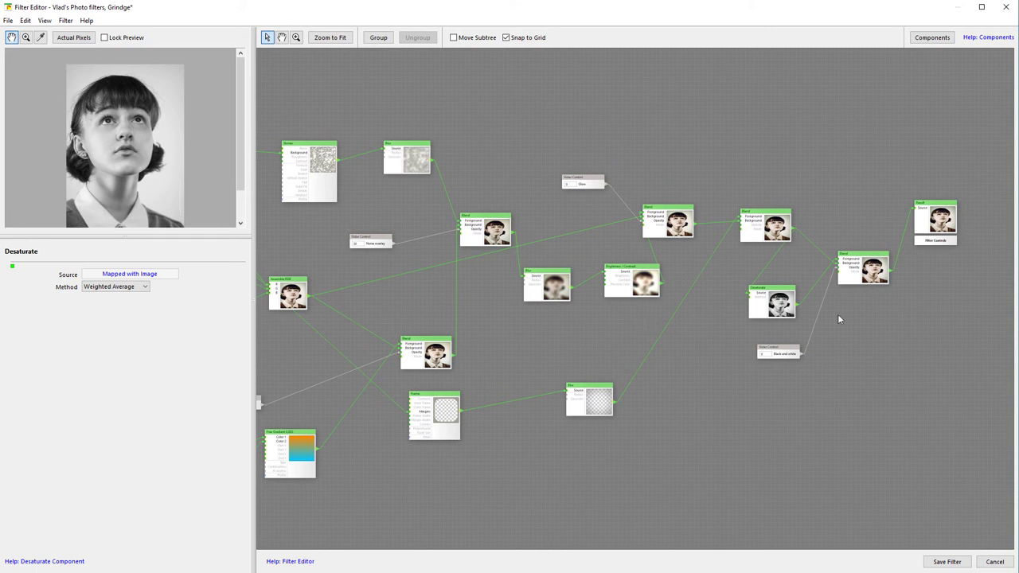
drag(516, 371, 1013, 209)
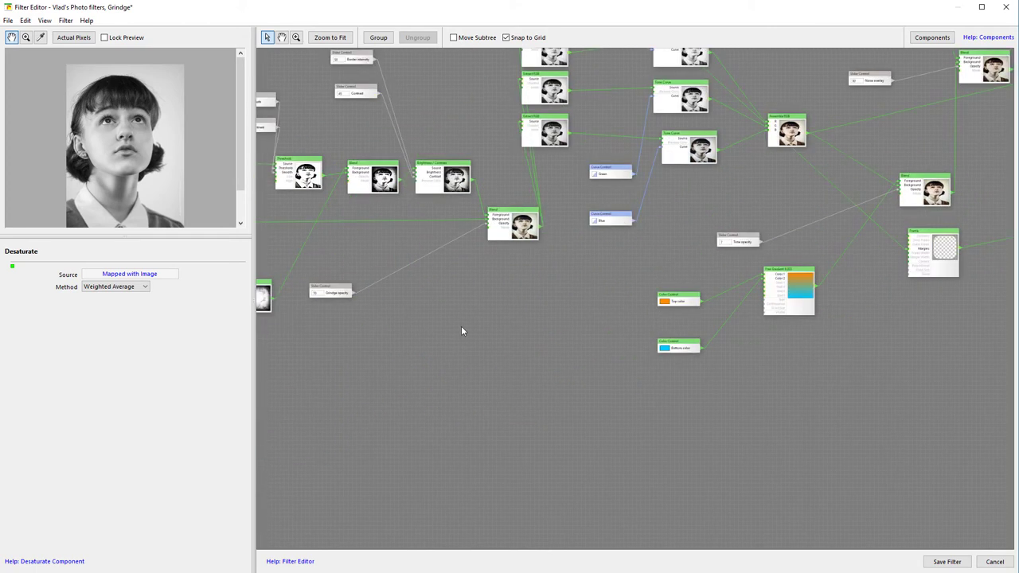
drag(504, 328, 865, 341)
drag(446, 319, 586, 353)
- Select the Bias component fed by the image and move it to the right, closer to its Frame component
scroll(569, 334, up, 3)
click(411, 224)
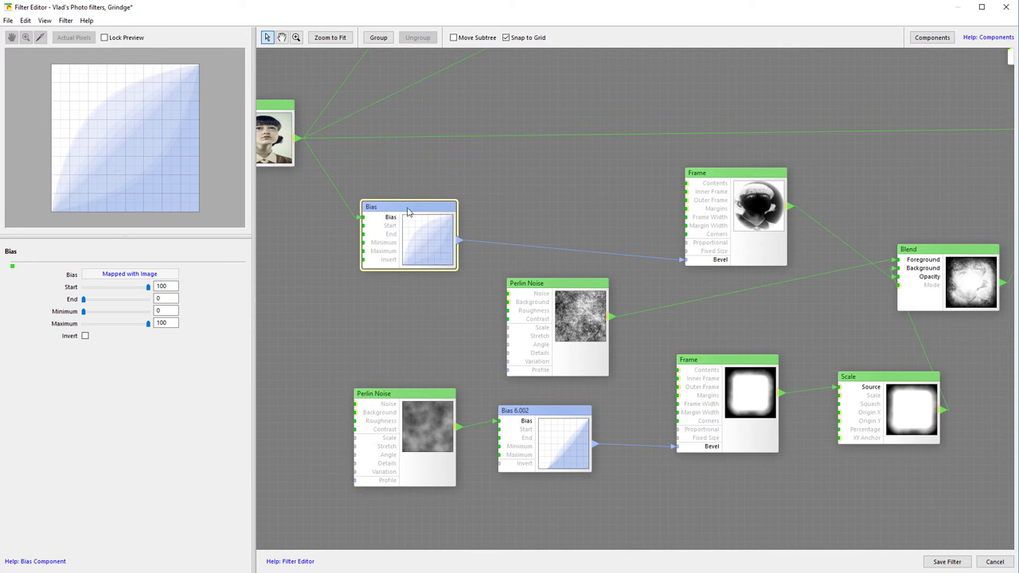
drag(408, 211, 459, 212)
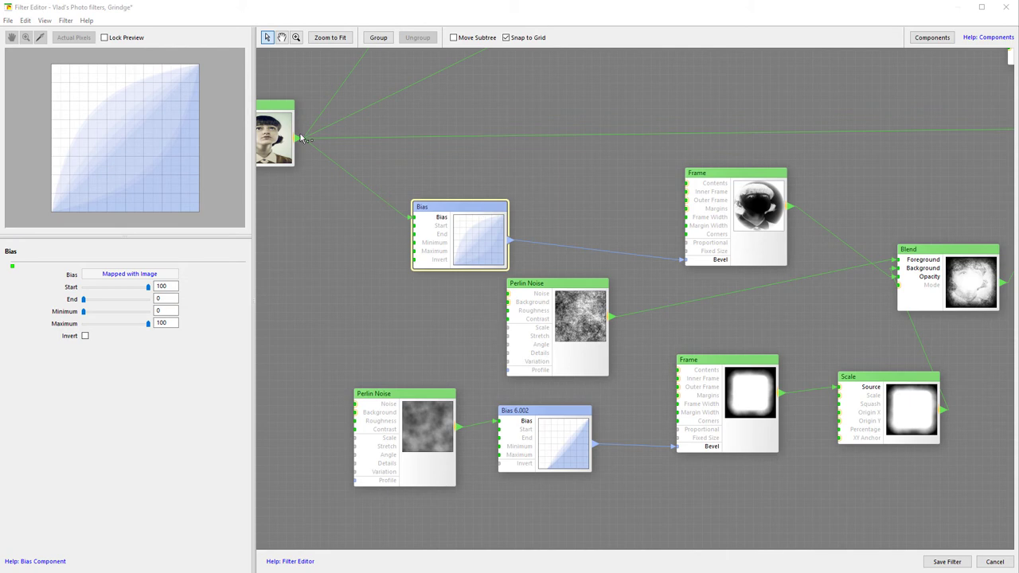
- Inspect the settings and preview of the Frame fed by the Bias component, plus those of the Blend component it drives
drag(589, 199, 494, 202)
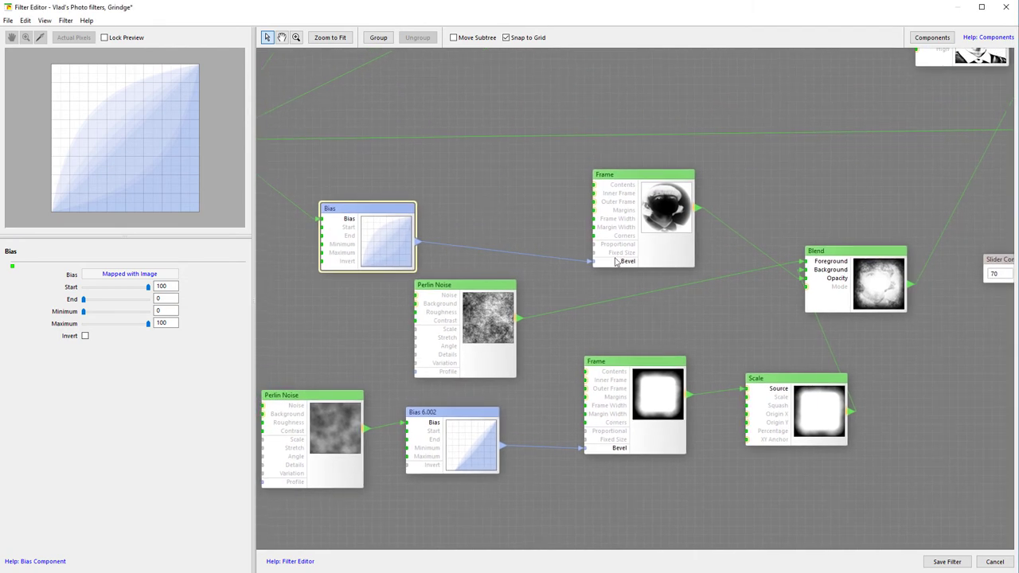
click(667, 218)
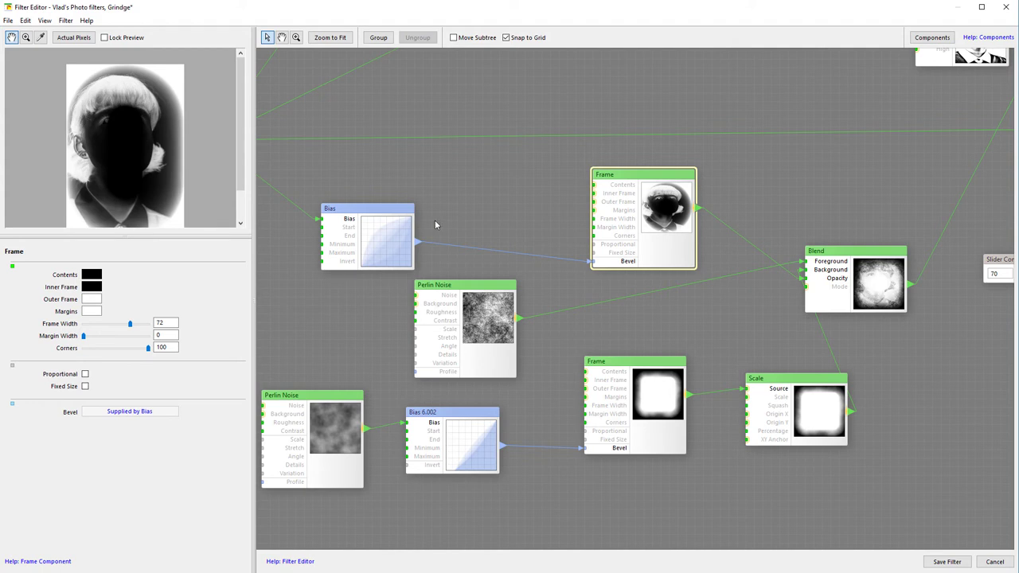
click(881, 282)
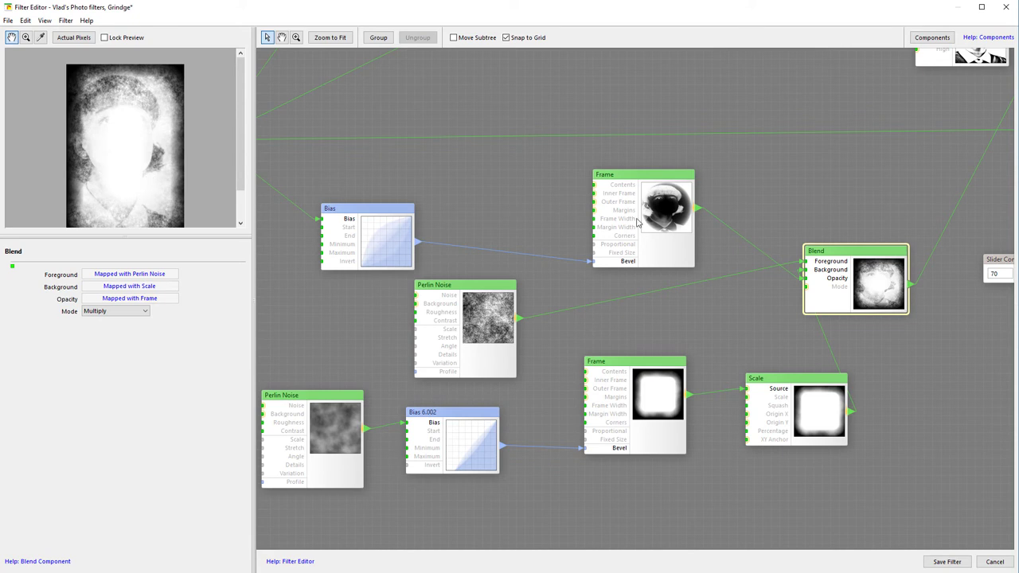
drag(491, 205, 528, 152)
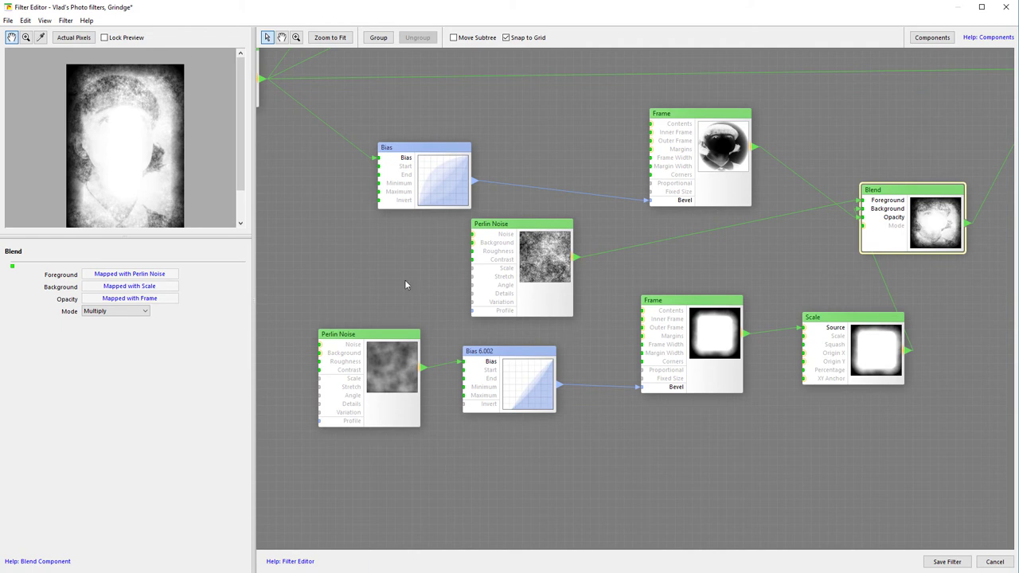
- Move the lower Perlin Noise component and the Bias 6.002 component slightly to the left in the graph
drag(351, 346, 315, 346)
drag(519, 358, 489, 352)
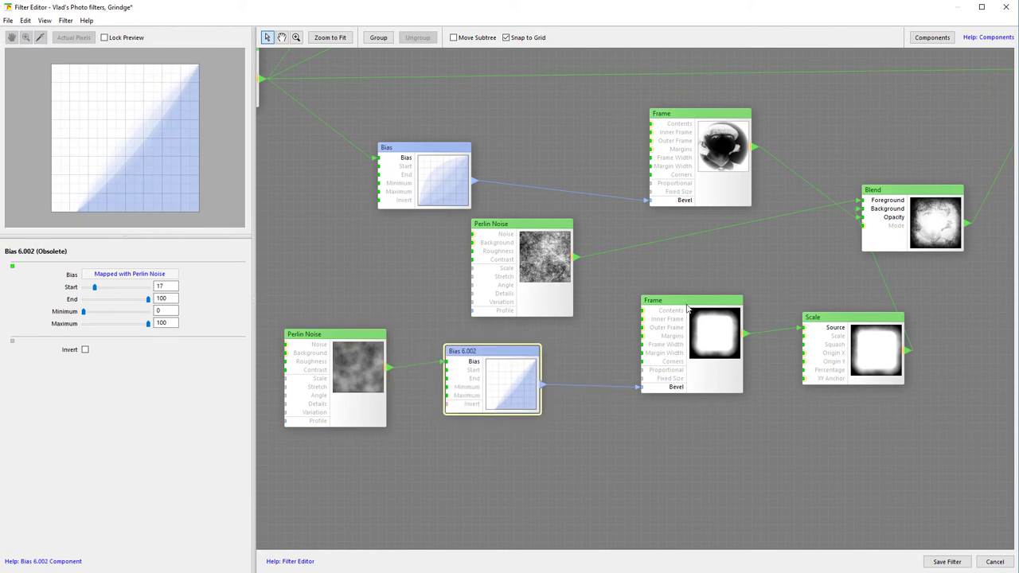
- Compare the settings and previews of the Frame supplied by Bias 6.002 and the Scale component it feeds
click(719, 337)
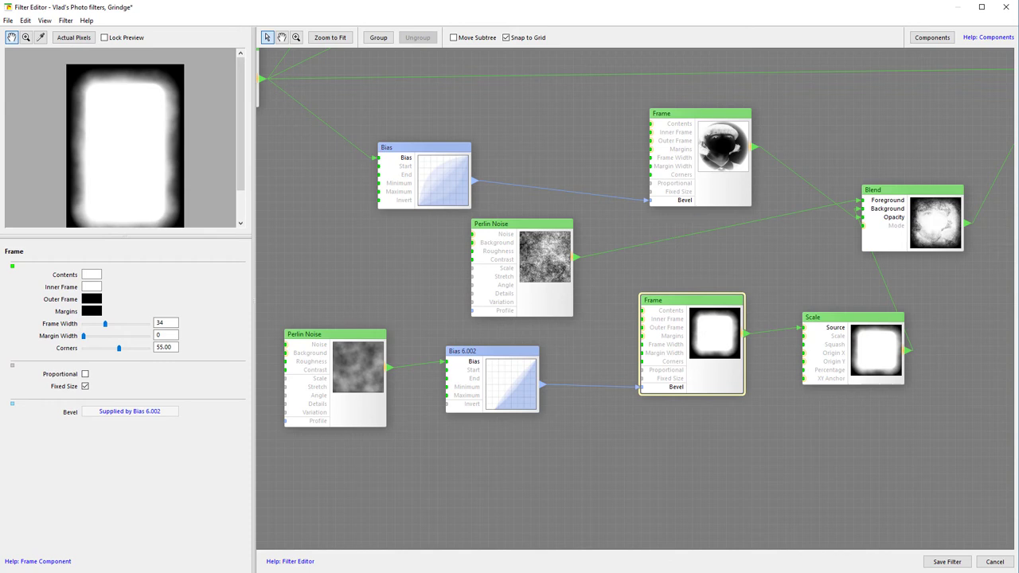
drag(575, 372, 431, 374)
click(660, 338)
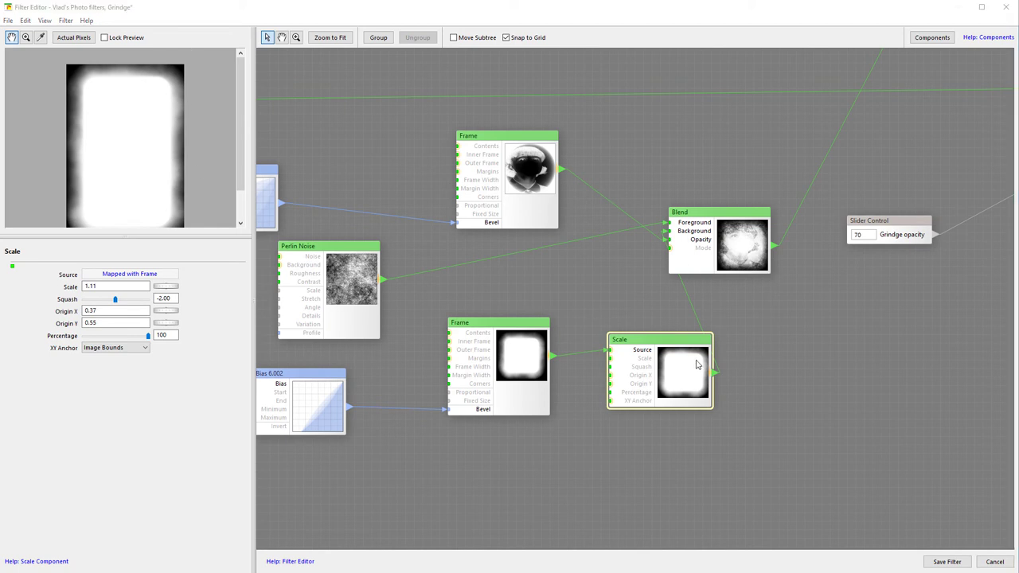
click(490, 340)
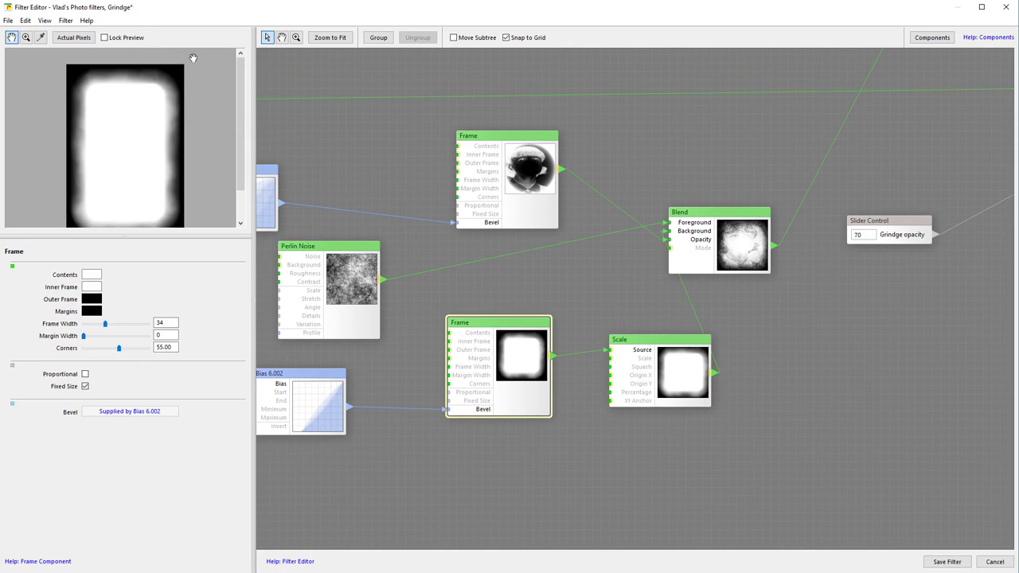
click(672, 379)
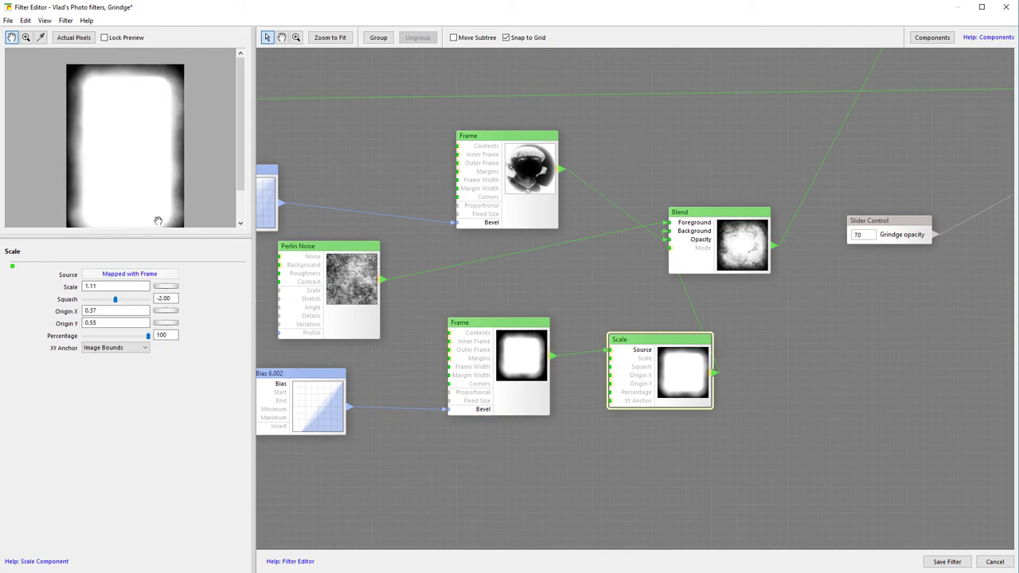
drag(189, 142, 192, 120)
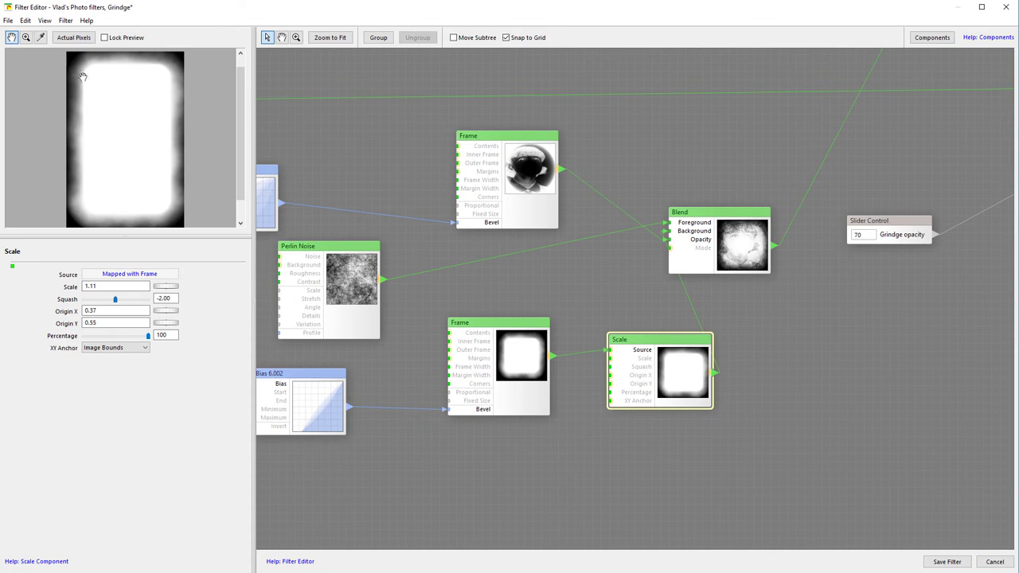
scroll(148, 136, up, 1)
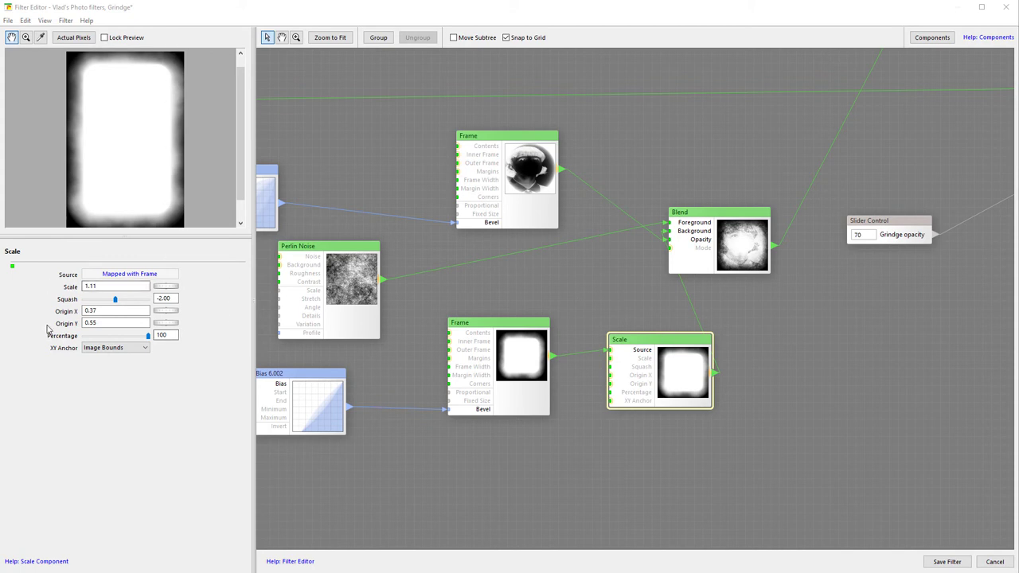
mouse_move(209, 152)
mouse_down()
mouse_move(200, 143)
mouse_move(198, 157)
mouse_up()
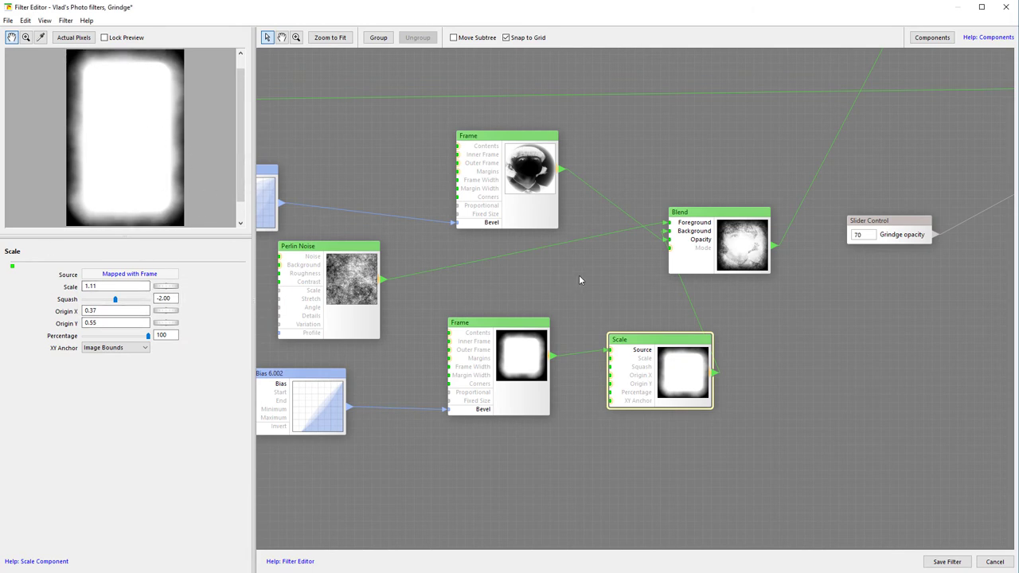
- Inspect the upper Frame supplied by Bias, the Blend it controls, and the Scale component mapped to the Blend's background
drag(587, 266, 610, 294)
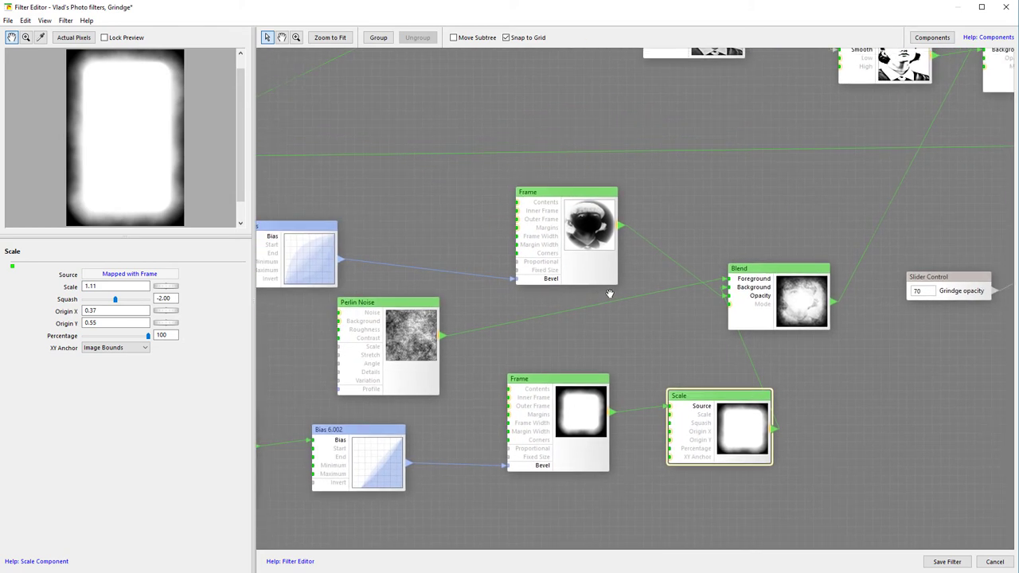
click(559, 201)
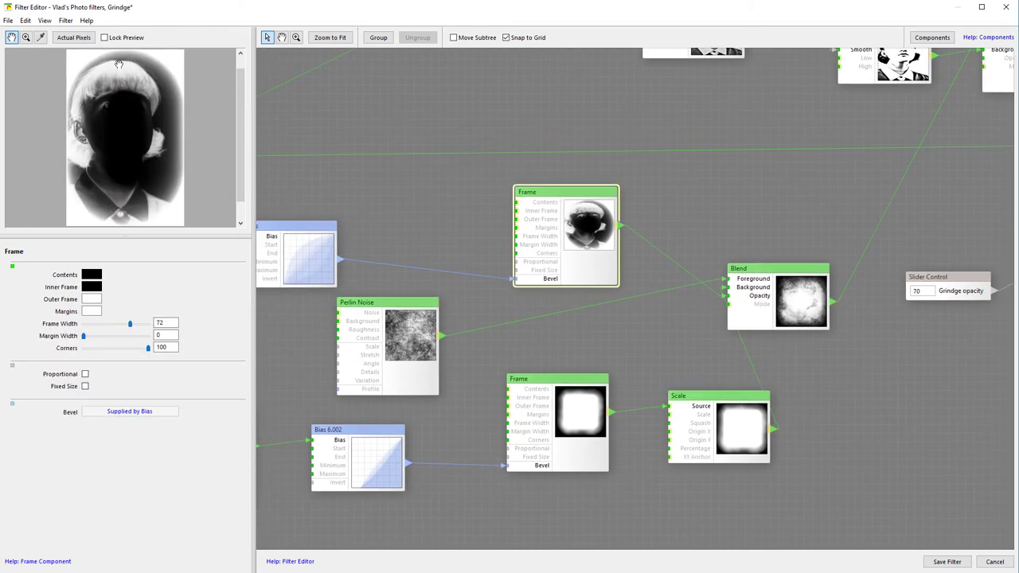
drag(683, 284, 541, 255)
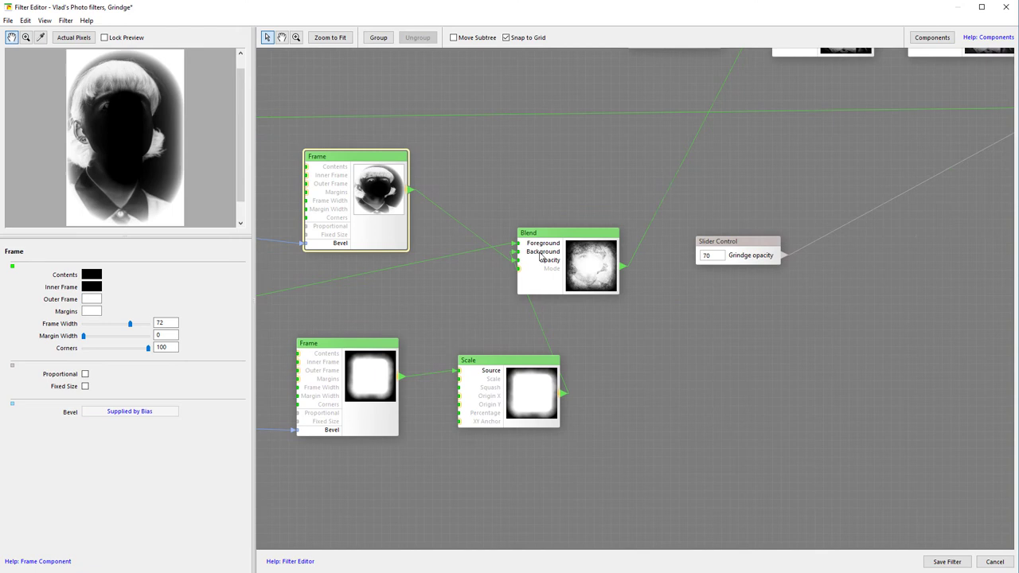
click(552, 257)
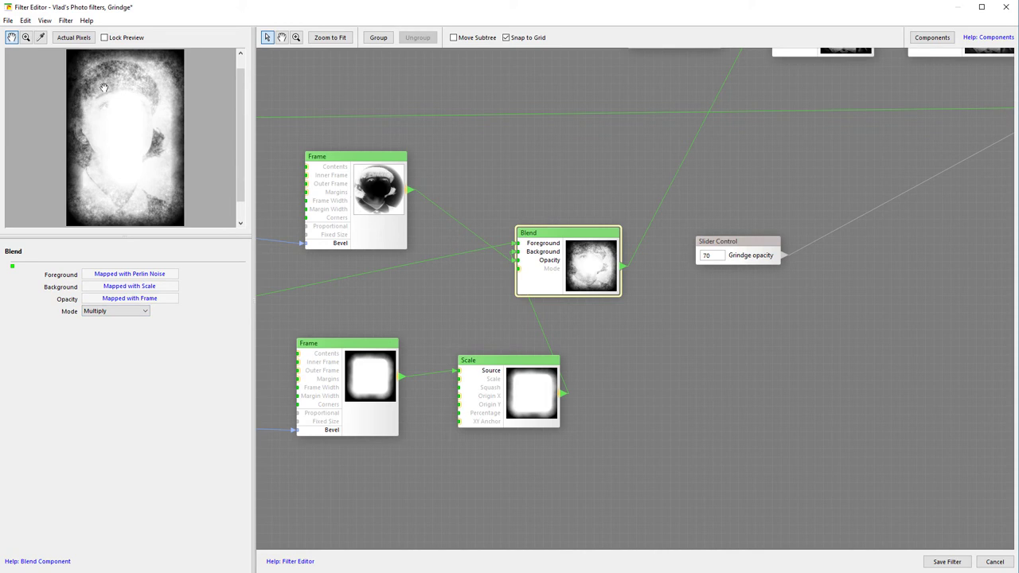
drag(418, 295, 441, 301)
click(562, 380)
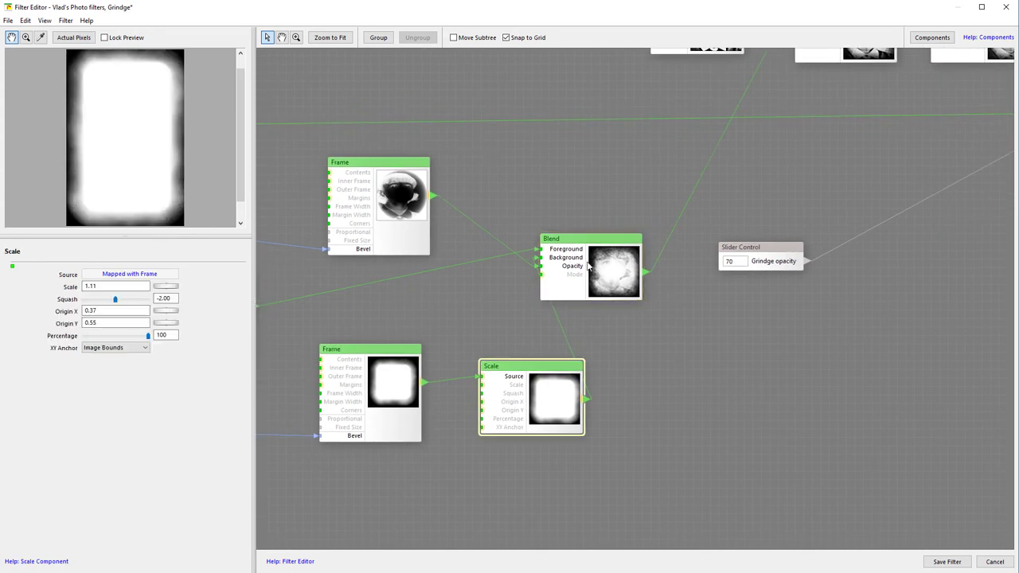
- Rearrange the Blend's inputs: shift the Blend up and right, Perlin Noise above the upper Frame, and that Frame down and left
click(590, 266)
drag(426, 254, 577, 279)
drag(732, 261, 786, 230)
drag(390, 296, 671, 164)
drag(517, 197, 412, 263)
drag(597, 173, 528, 174)
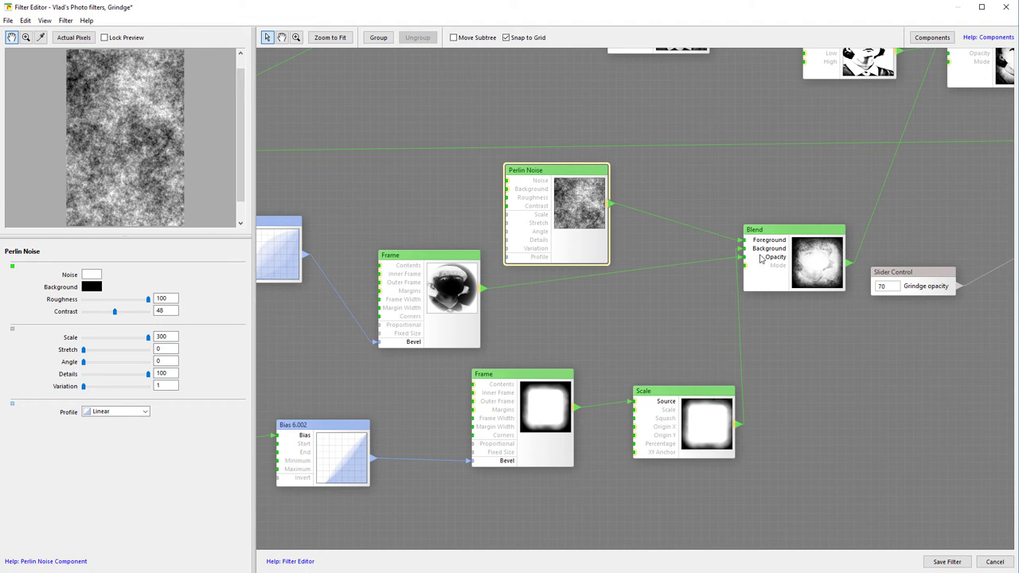
- Examine the upper Frame as the opacity mask and the result of the Multiply Blend it controls
click(467, 293)
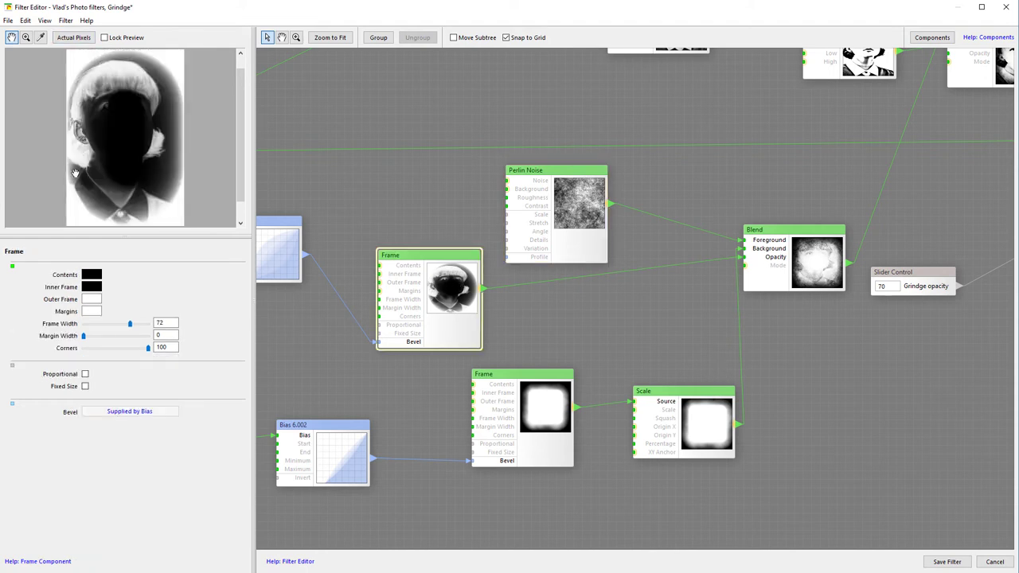
click(732, 245)
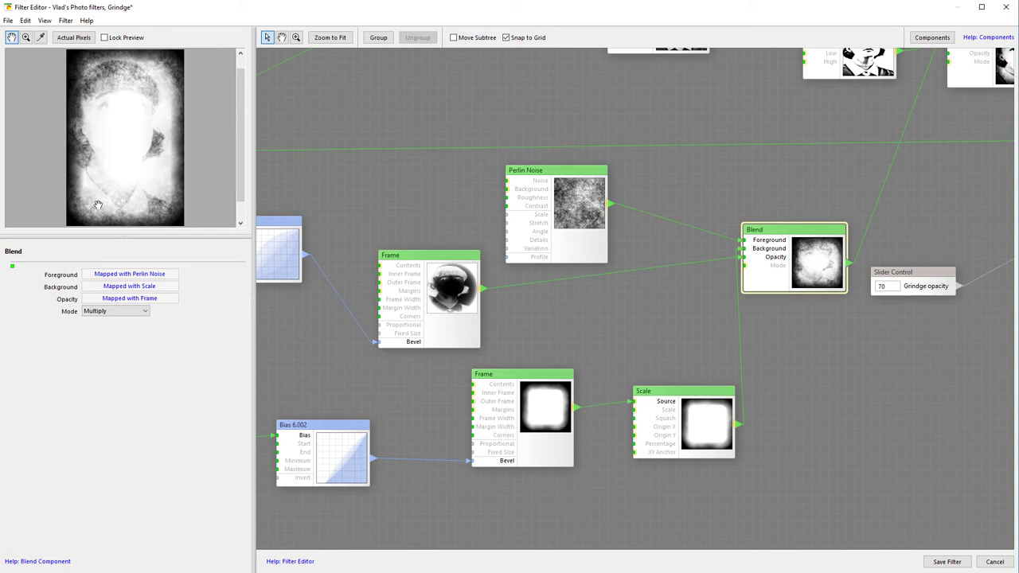
drag(819, 341, 709, 472)
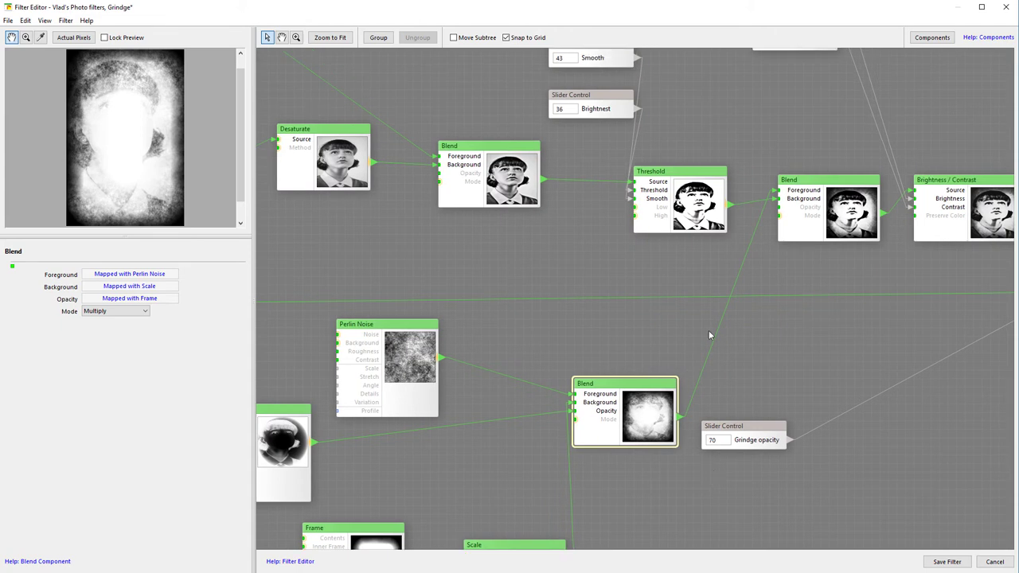
- Inspect the High Pass component fed by the image and the Soft Light Blend it is mapped into
drag(437, 340, 797, 455)
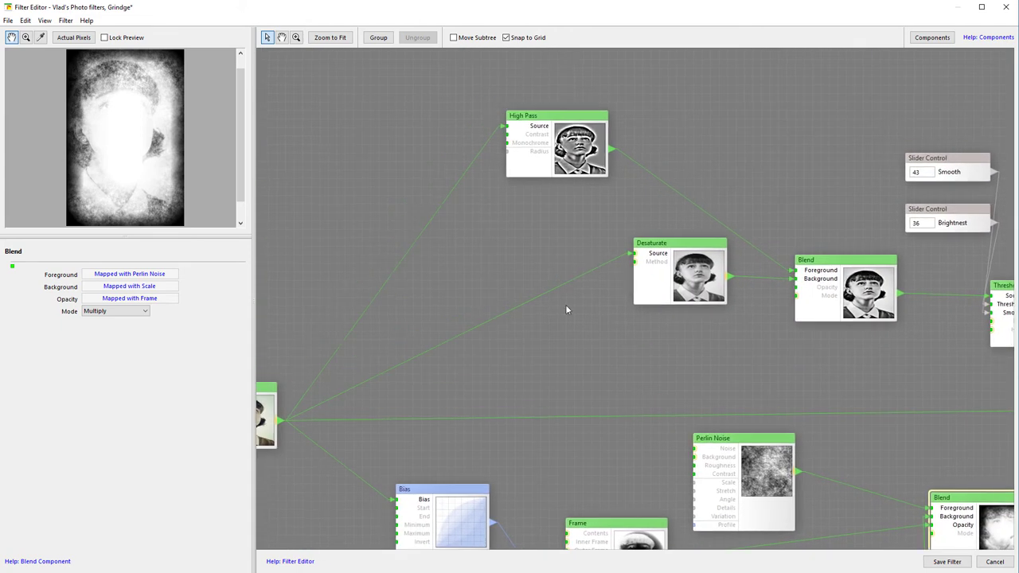
drag(499, 343, 396, 343)
drag(464, 255, 543, 248)
click(547, 143)
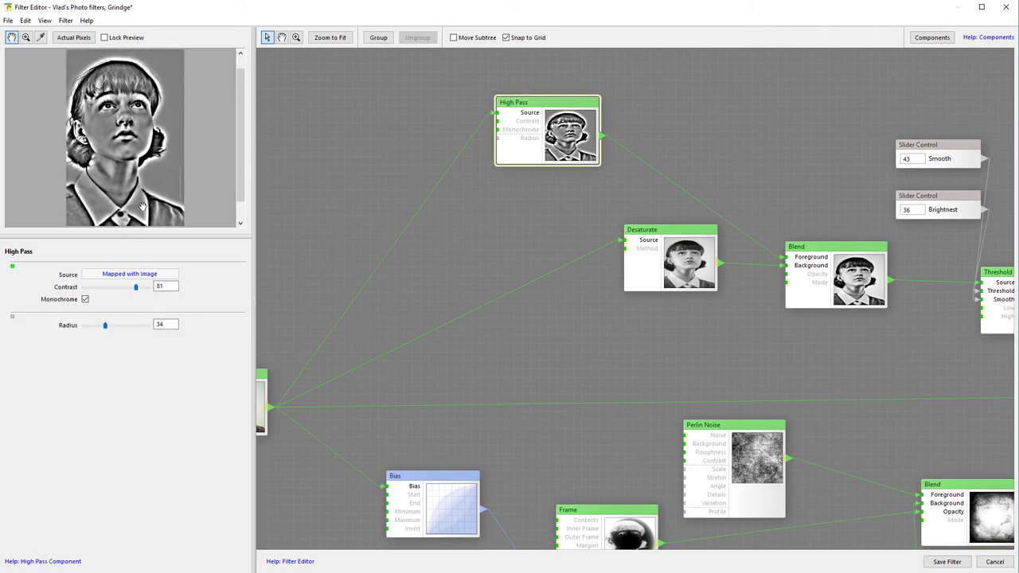
drag(487, 289, 224, 263)
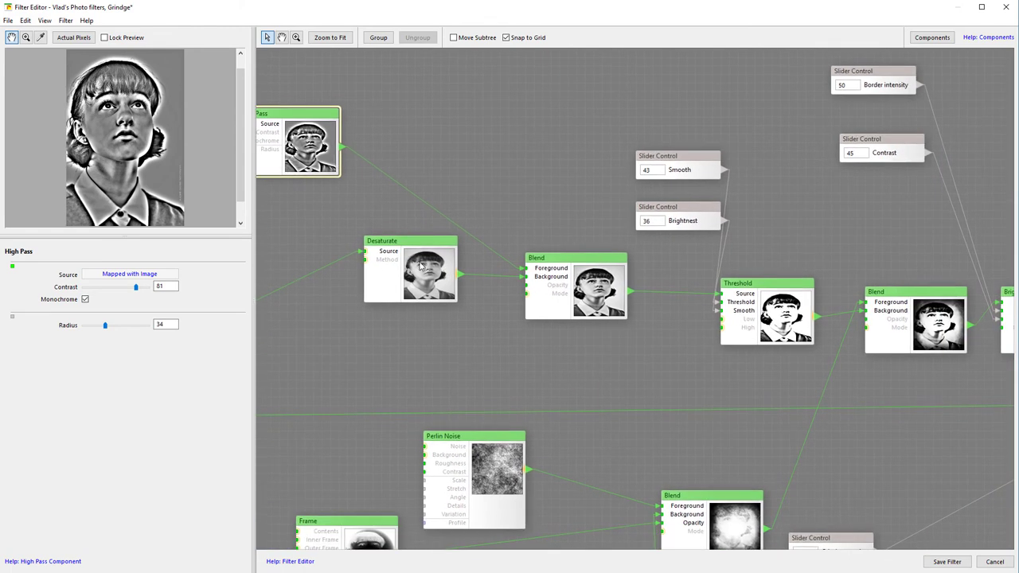
click(621, 255)
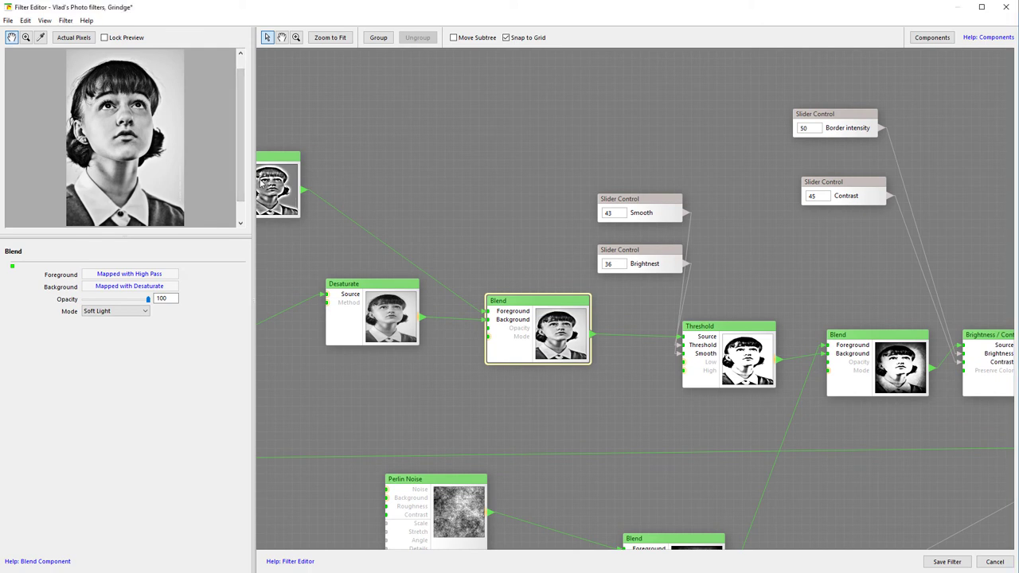
- Compare the previews of the High Pass and Desaturate components with the Soft Light Blend that combines them
click(284, 195)
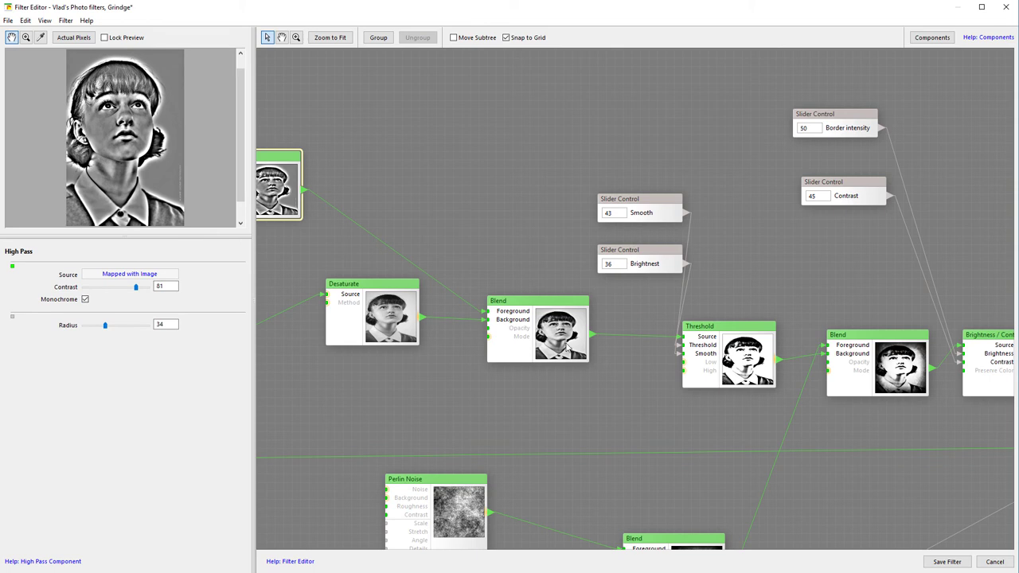
click(569, 347)
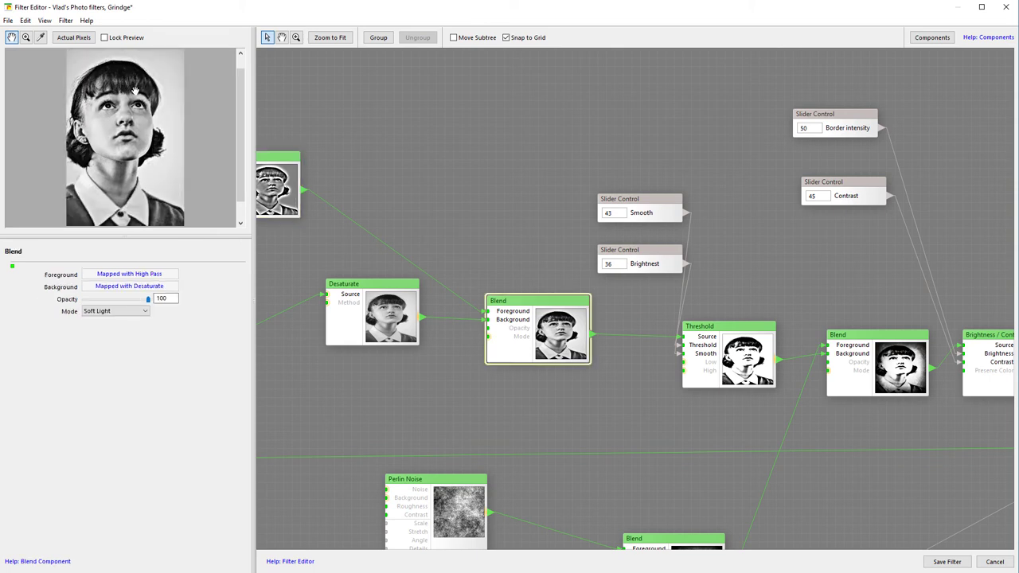
click(372, 320)
click(529, 326)
click(399, 319)
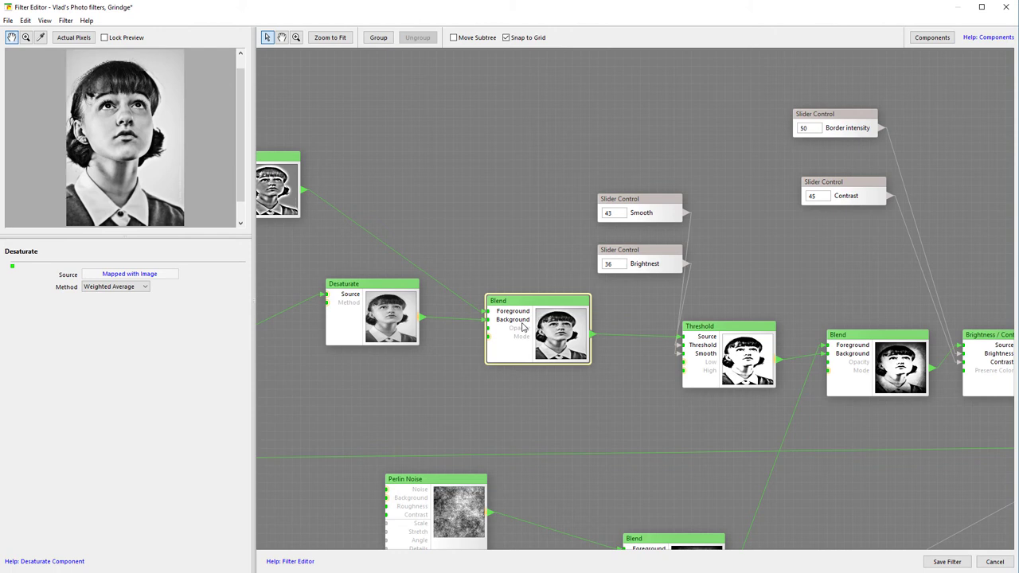
click(552, 329)
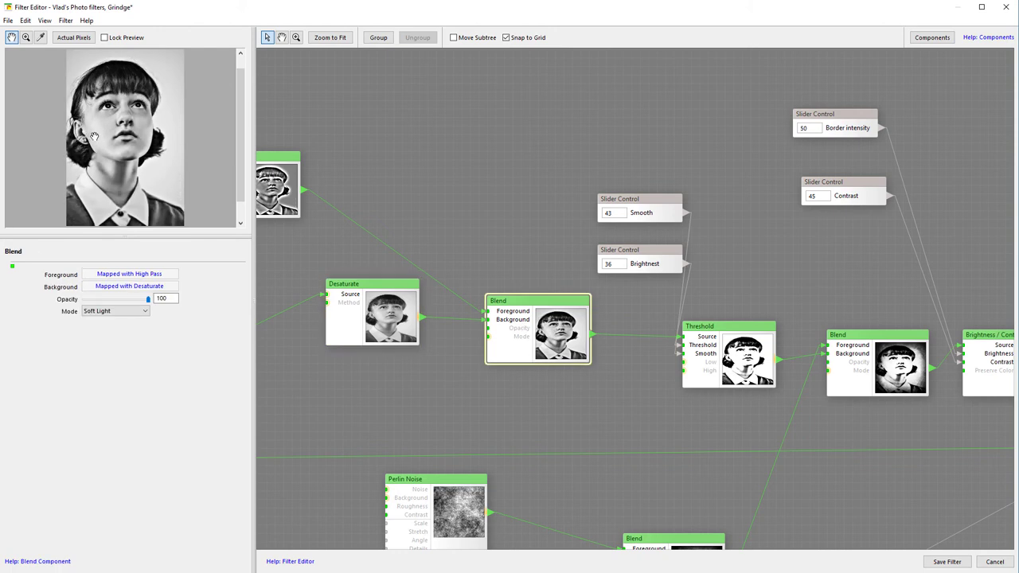
- Select the Threshold component fed by the Soft Light Blend and move it slightly up
drag(506, 232, 314, 219)
click(529, 316)
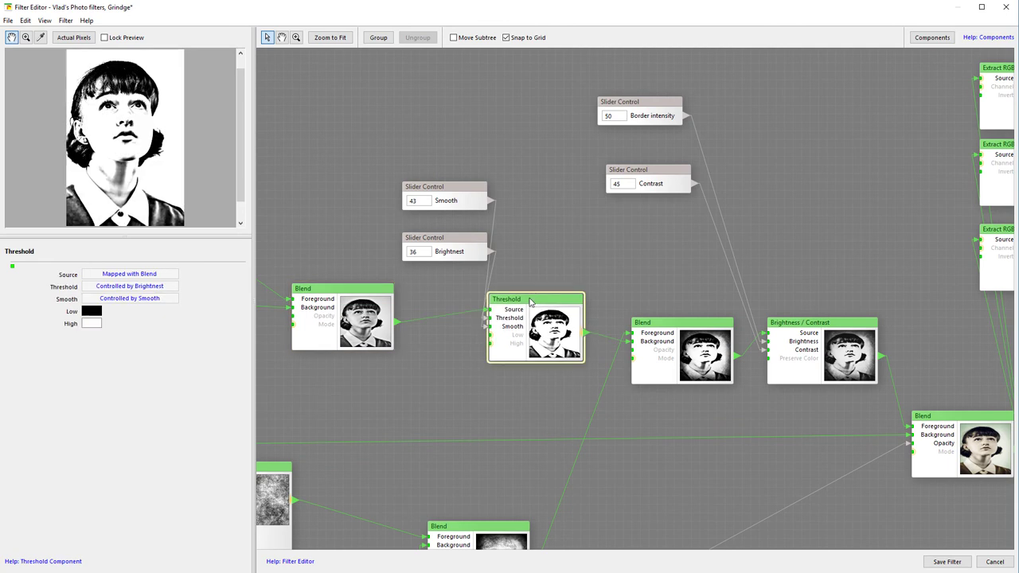
drag(529, 317, 528, 308)
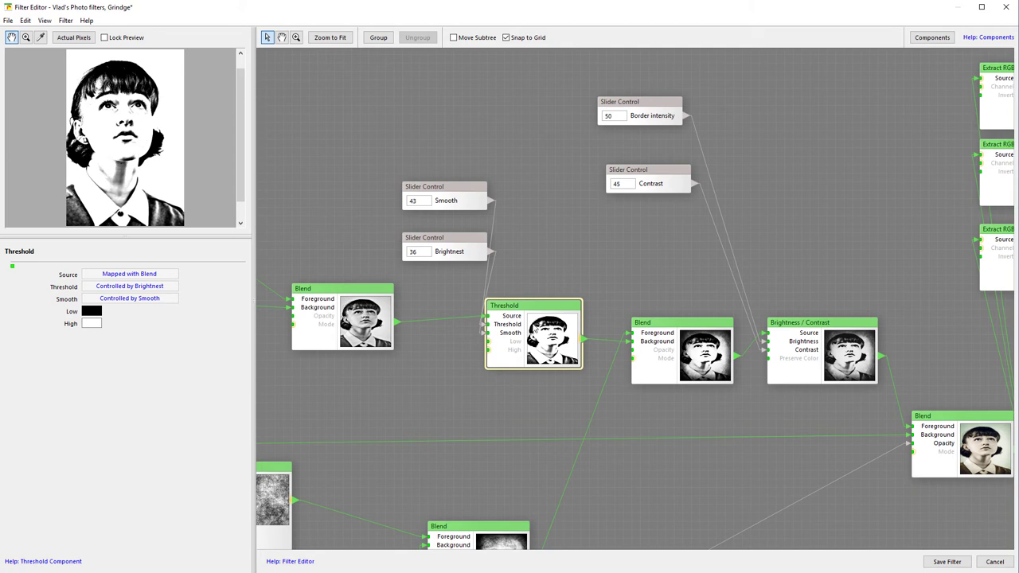
- Move the Grindge opacity slider control to the right, below the Blend whose opacity it controls
drag(589, 232, 419, 230)
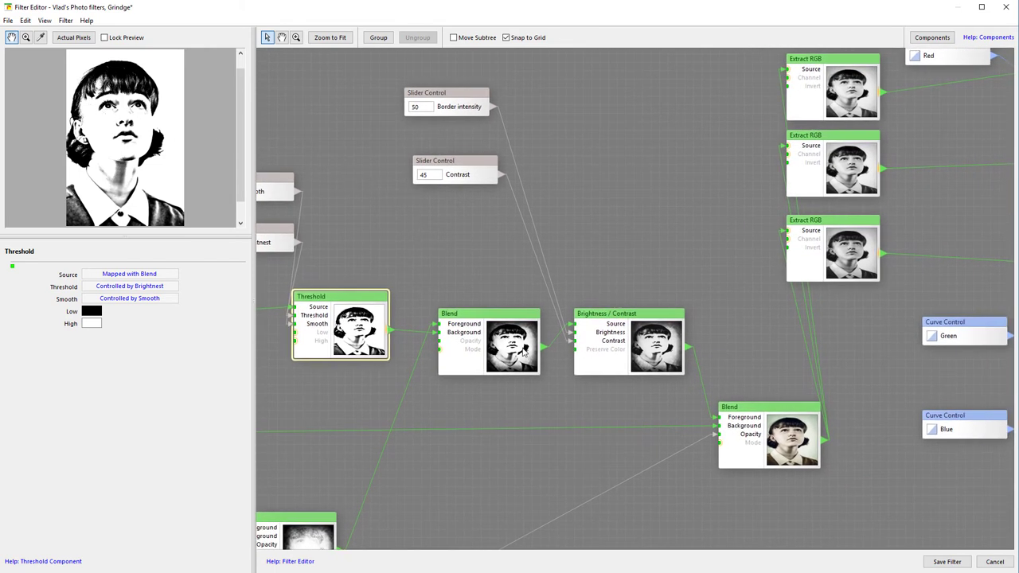
drag(387, 427, 482, 301)
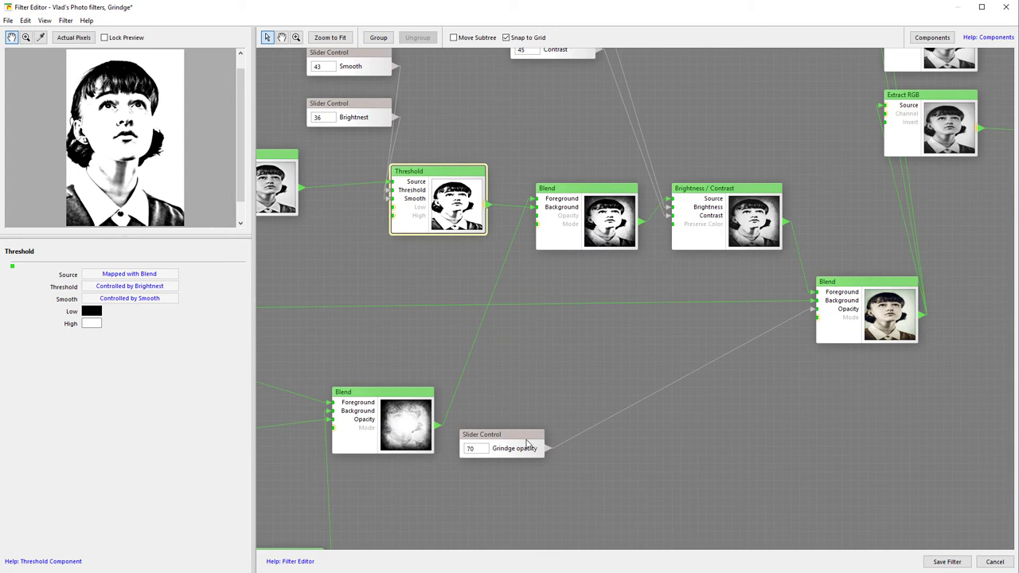
drag(497, 436, 742, 428)
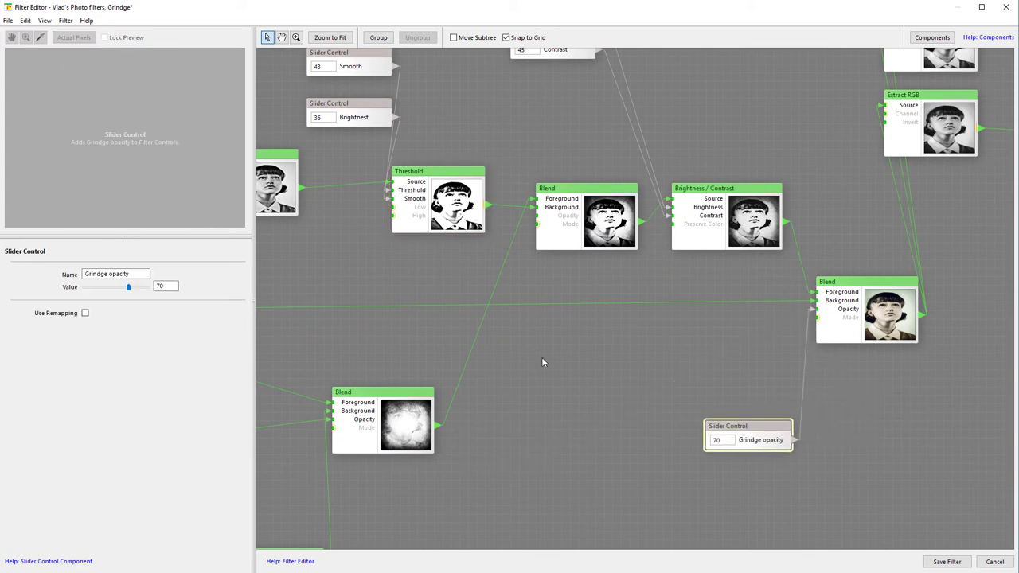
- Inspect the preview of the Blend that combines the Perlin Noise, Scale and Frame components
drag(441, 400, 383, 436)
click(322, 462)
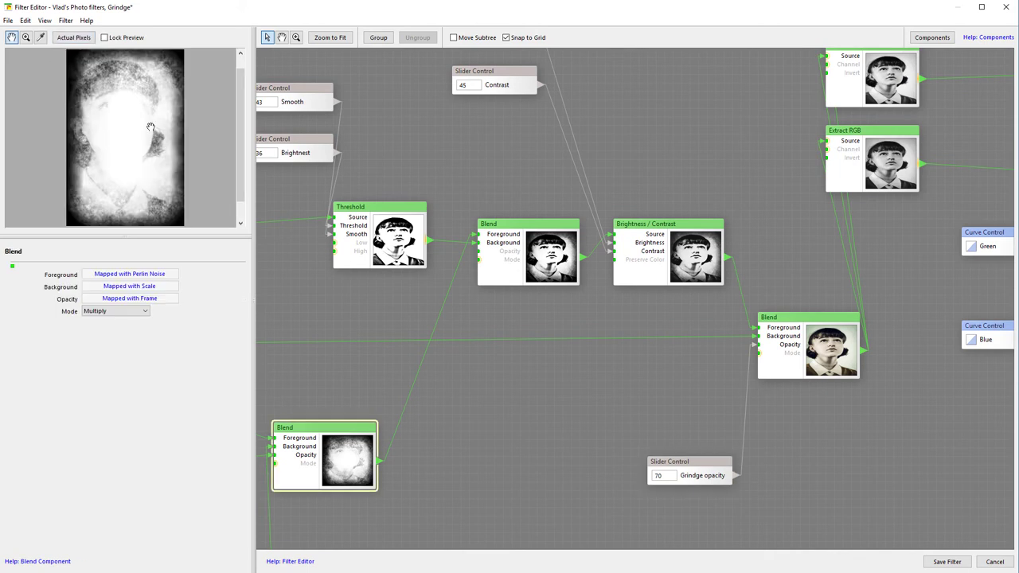
drag(555, 371, 498, 411)
- Set the opacity of the Multiply Blend whose background is mapped with Threshold to 100
click(450, 291)
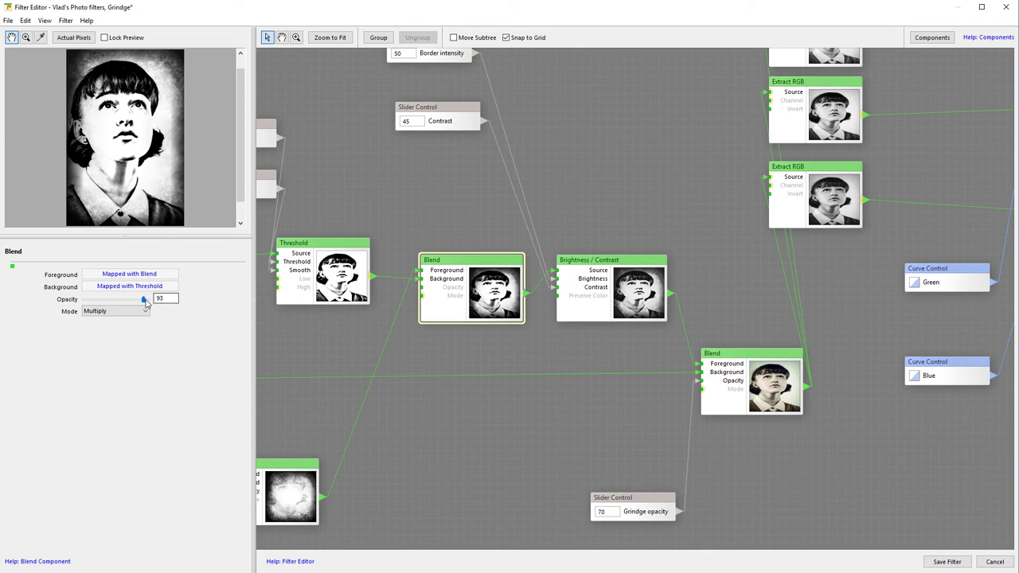
drag(141, 299, 180, 292)
drag(501, 257, 535, 289)
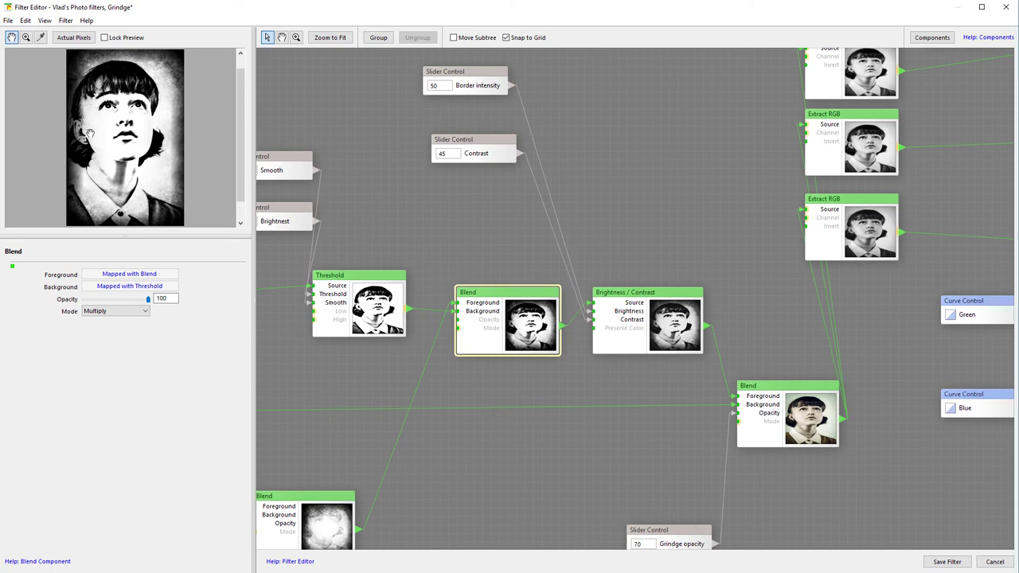
- Set the Brightnest slider control to 48 and the Smooth slider control to 52
drag(597, 206, 707, 210)
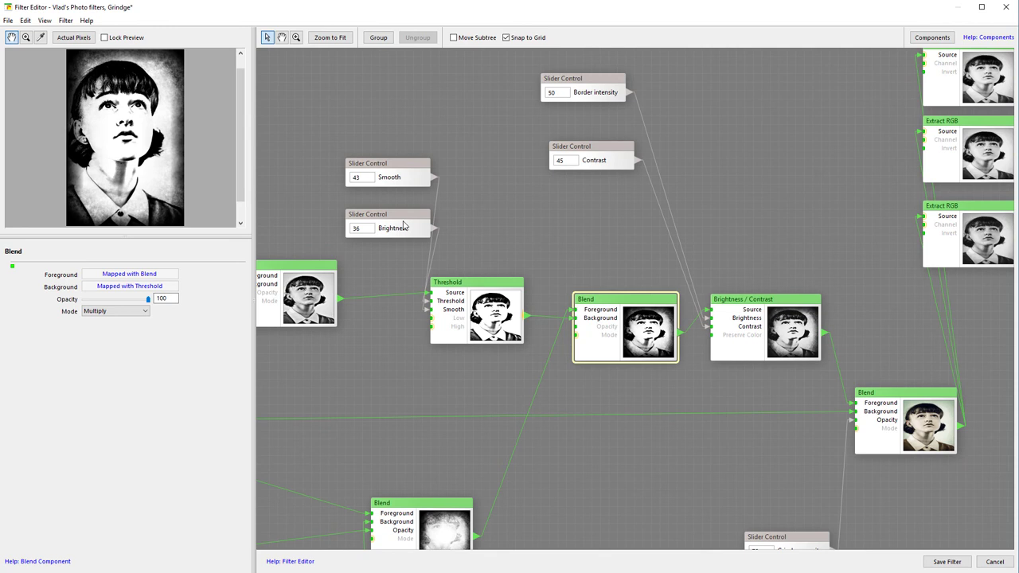
click(404, 226)
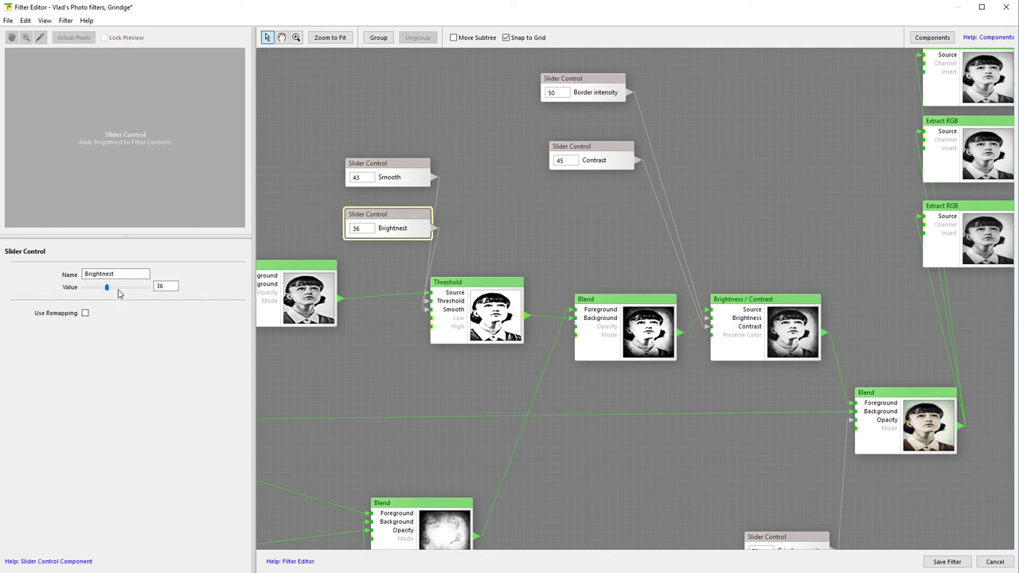
drag(107, 289, 115, 291)
click(355, 183)
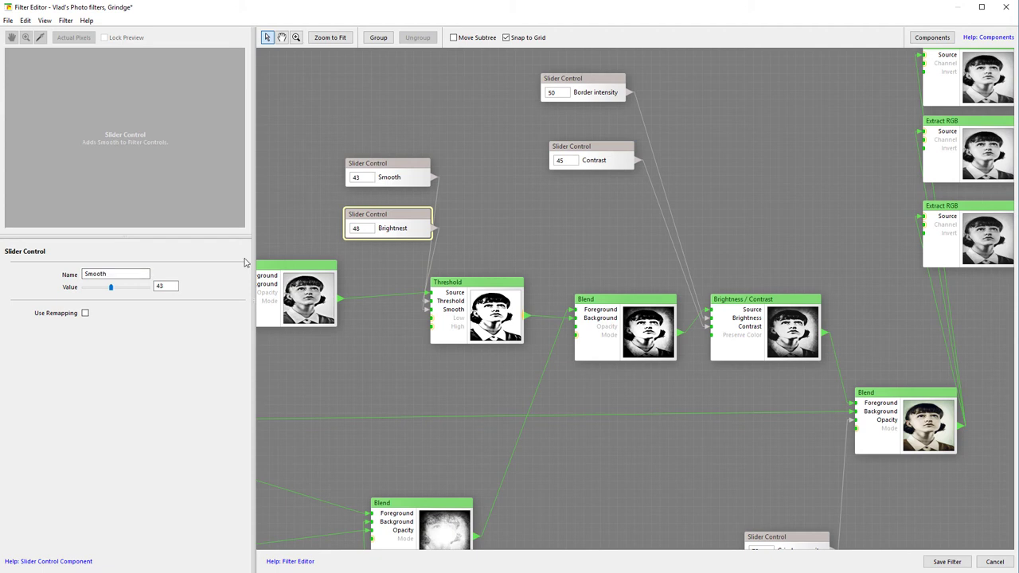
drag(112, 290, 118, 291)
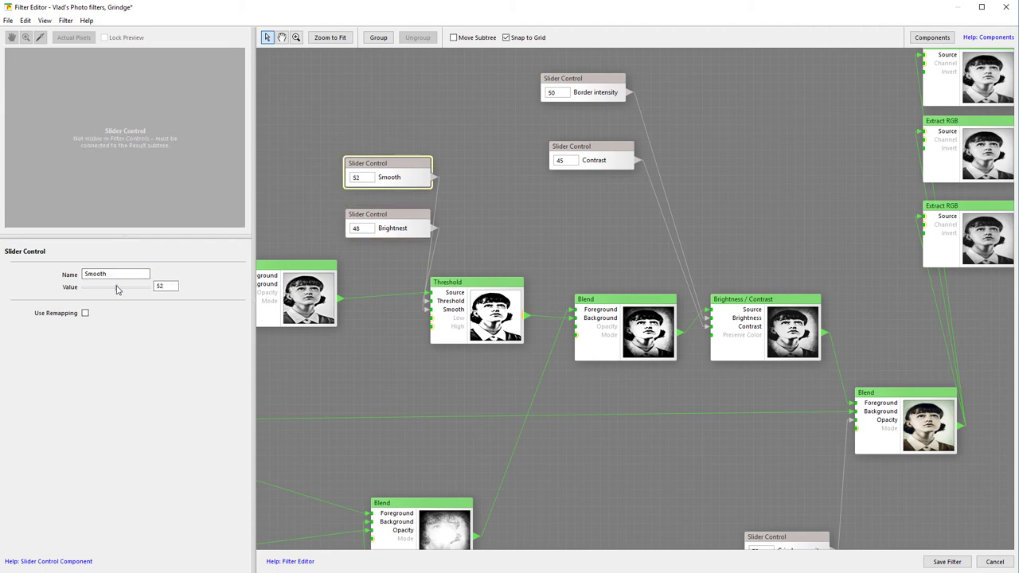
- Inspect the previews of the Threshold component and the Multiply Blend it feeds
click(481, 319)
drag(633, 247, 382, 243)
click(382, 310)
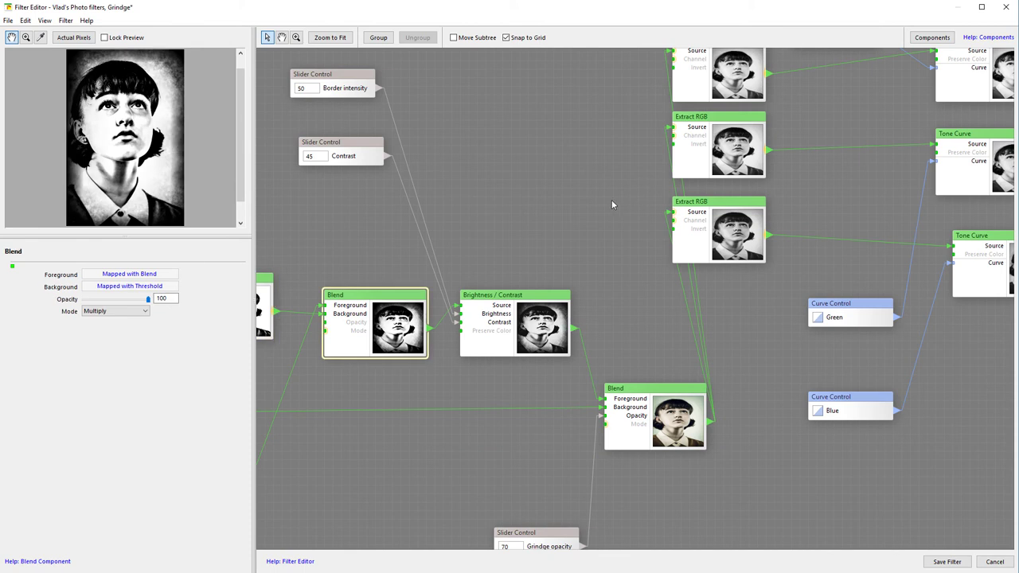
- Select Brightness / Contrast and move its Border intensity slider control down, just above the Contrast slider control
drag(612, 199, 639, 236)
click(573, 342)
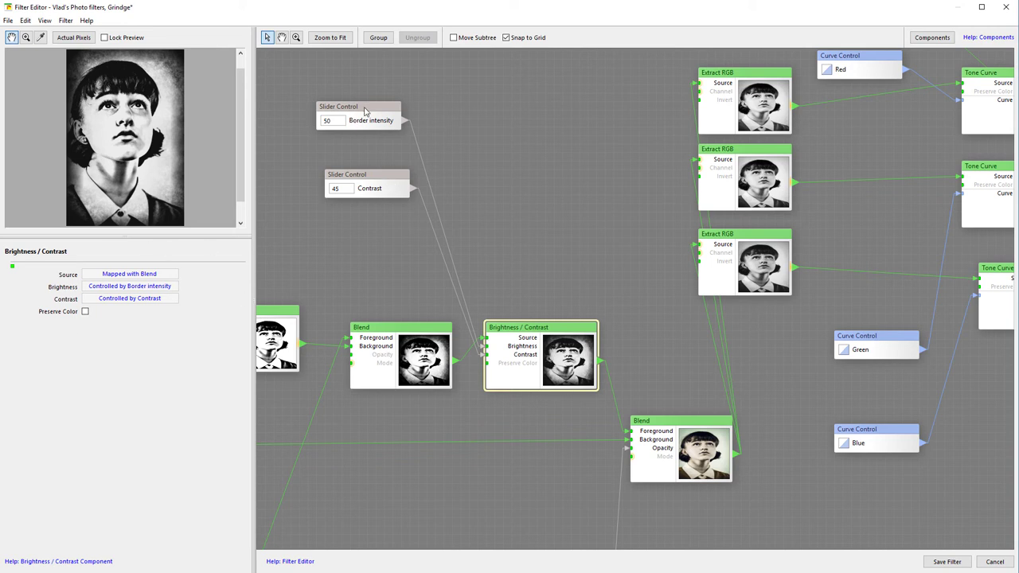
drag(367, 111, 381, 137)
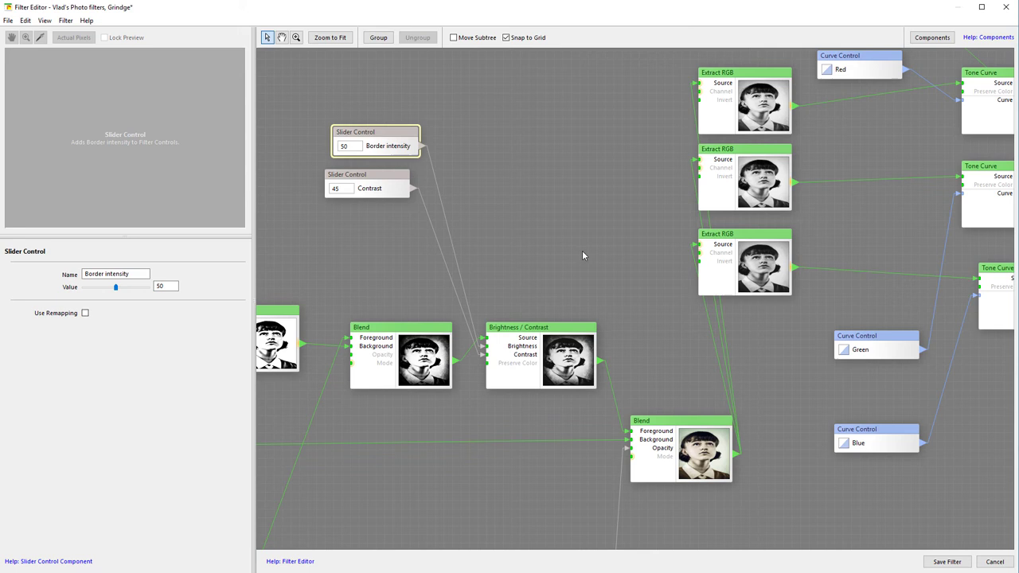
- Trace the Image connection to the Soft Light Blend, then compare that Blend's preview with the Brightness / Contrast component in its foreground
drag(583, 251, 390, 224)
drag(544, 365, 972, 246)
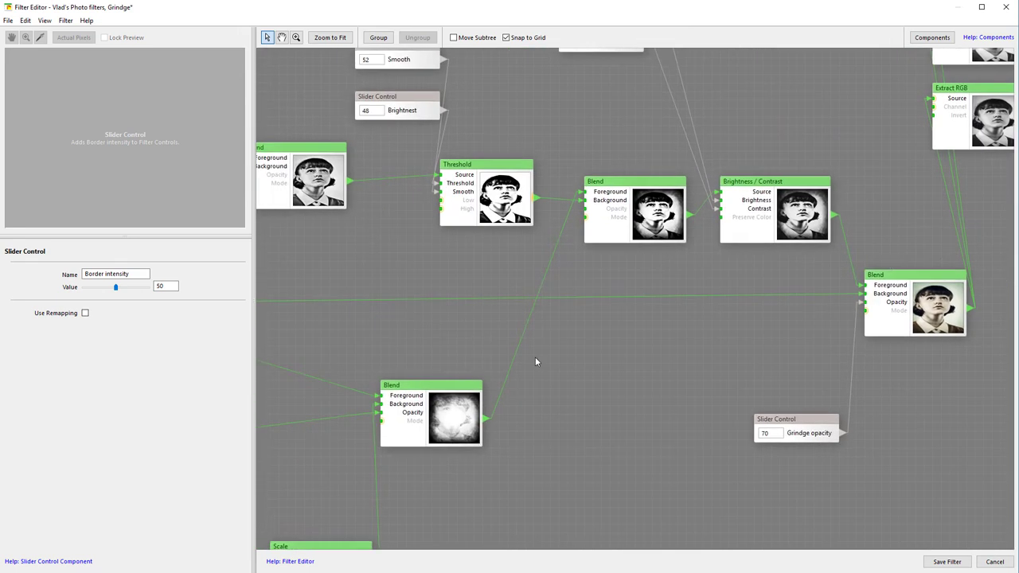
drag(485, 370, 1018, 360)
drag(448, 313, 447, 312)
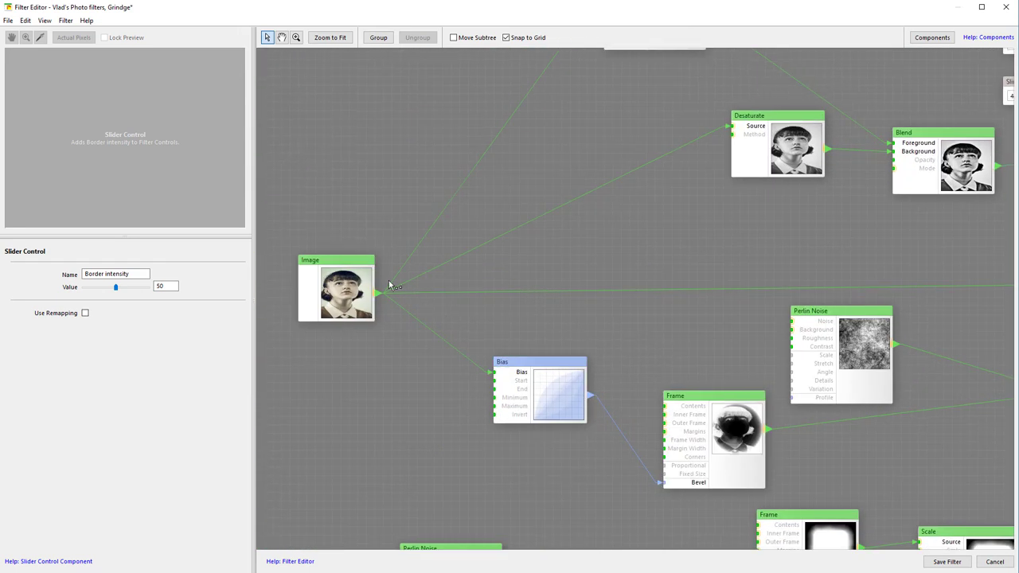
drag(737, 305, 0, 346)
drag(352, 357, 165, 373)
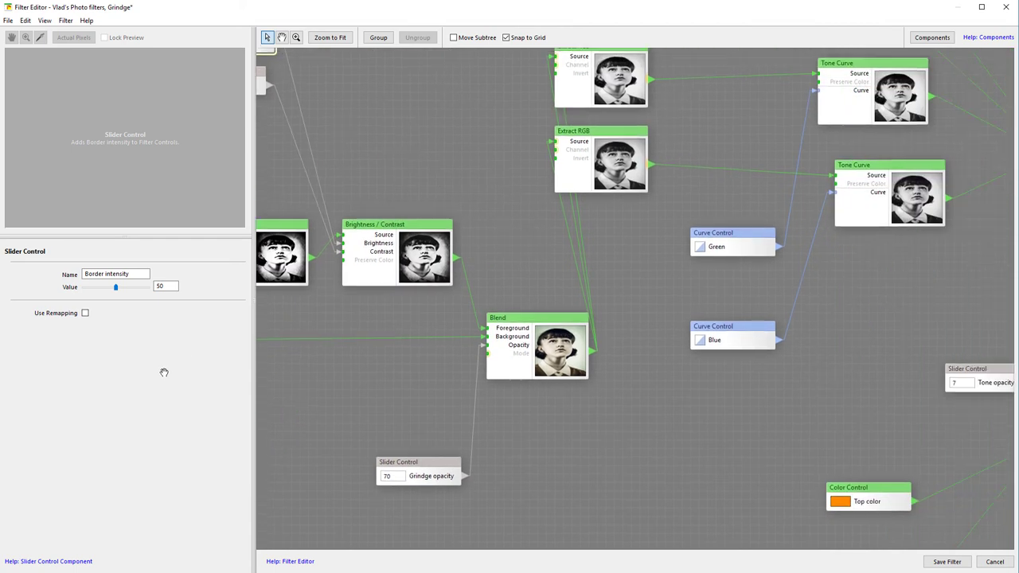
click(562, 337)
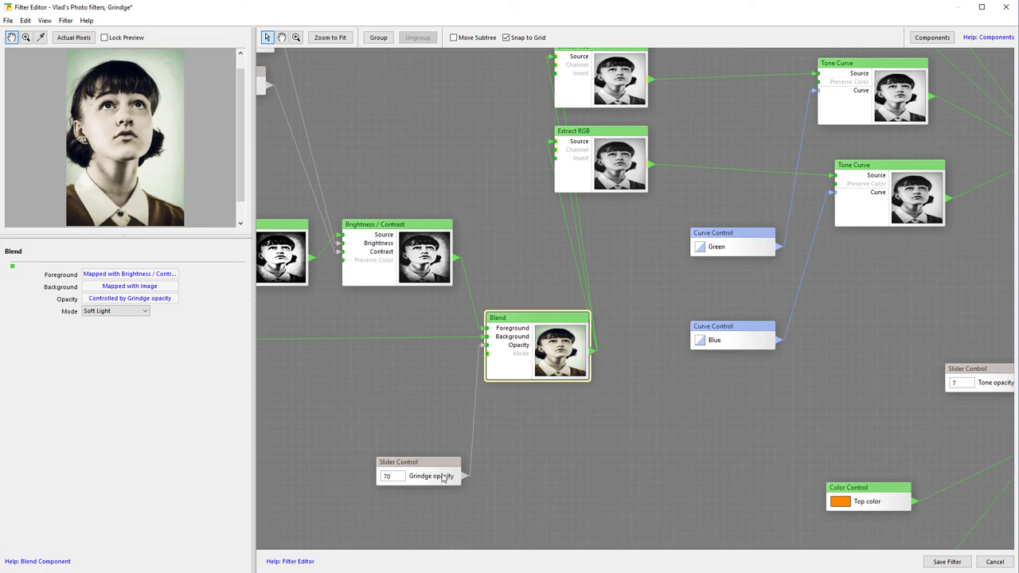
drag(384, 203, 429, 228)
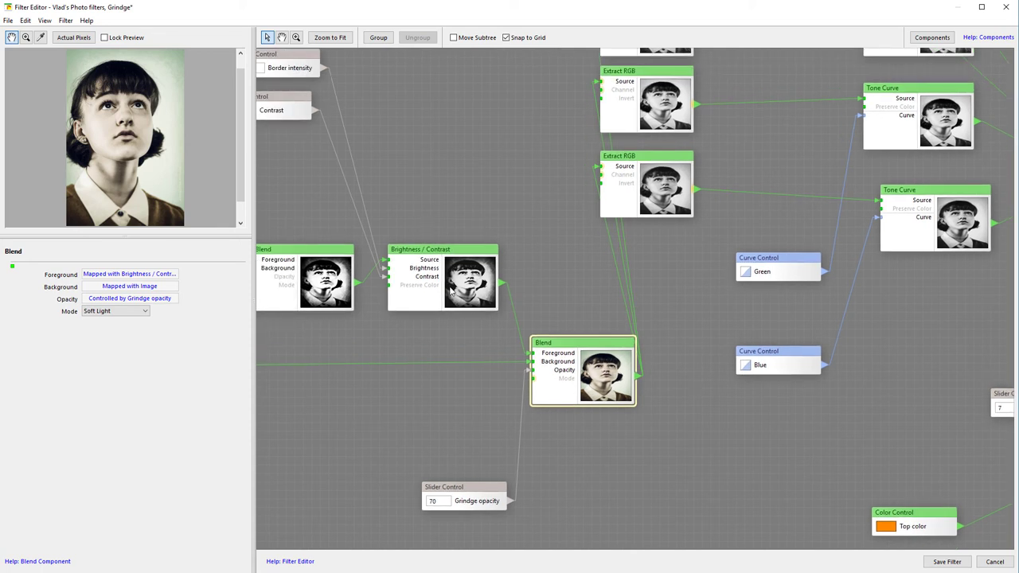
click(451, 289)
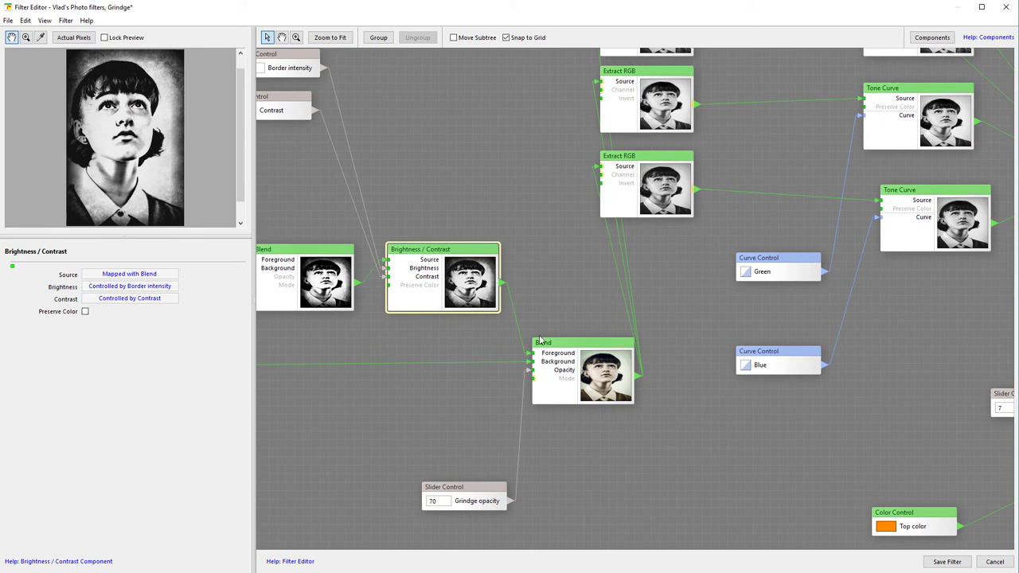
drag(704, 396, 591, 357)
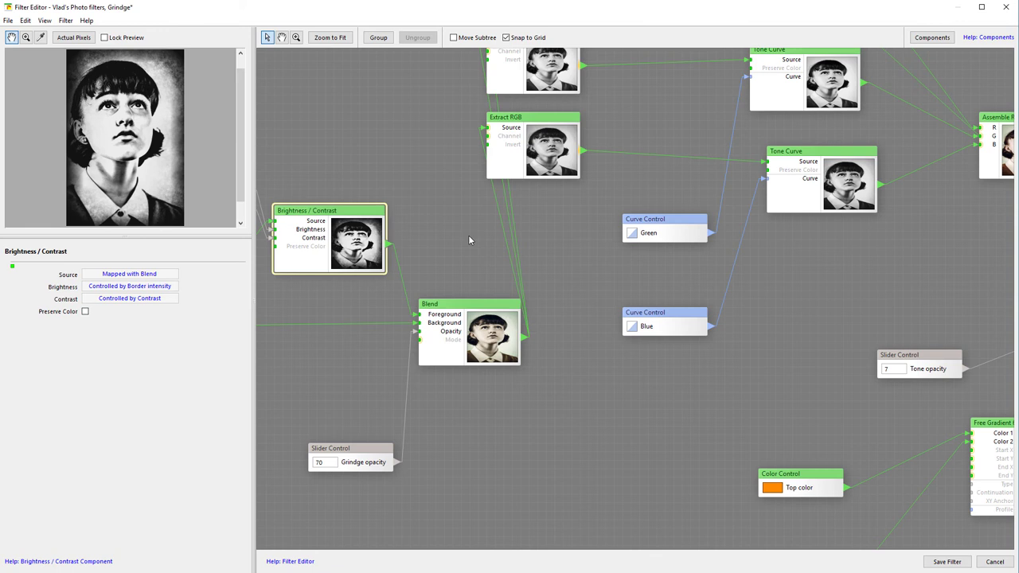
- Move the Soft Light Blend that feeds the three Extract RGB components slightly left and up
scroll(407, 307, down, 4)
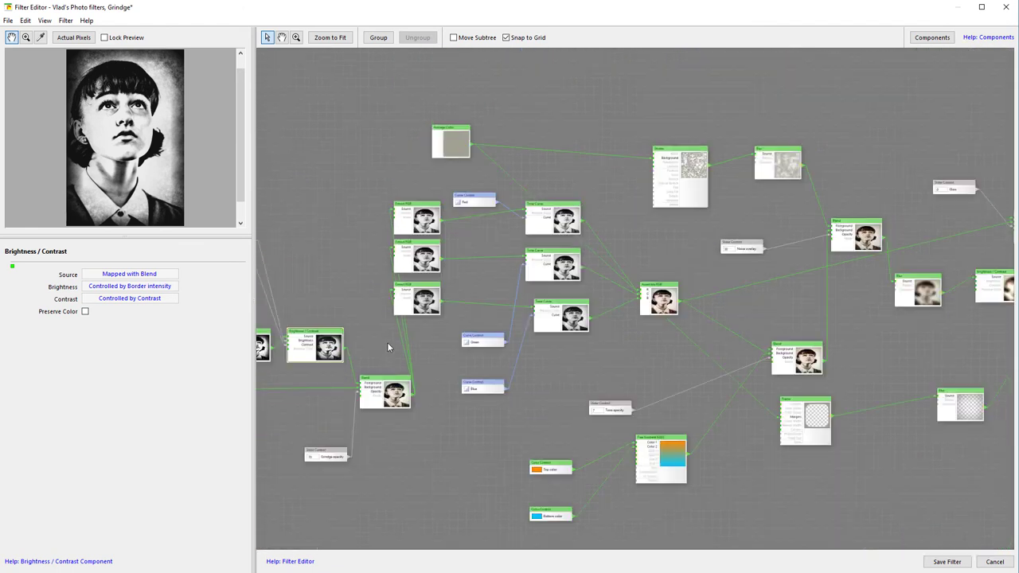
scroll(387, 343, up, 4)
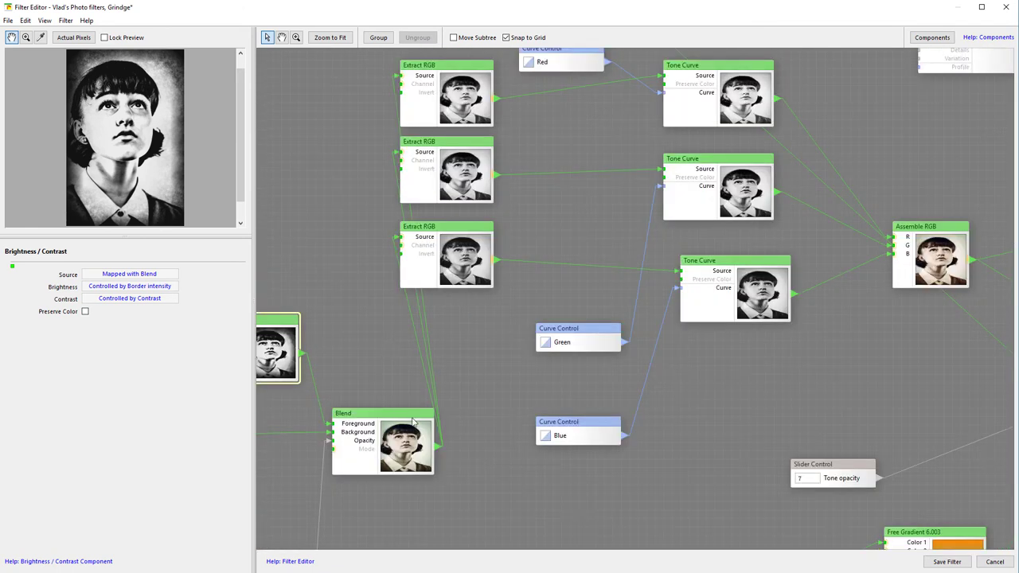
drag(413, 422, 393, 413)
drag(608, 218, 596, 233)
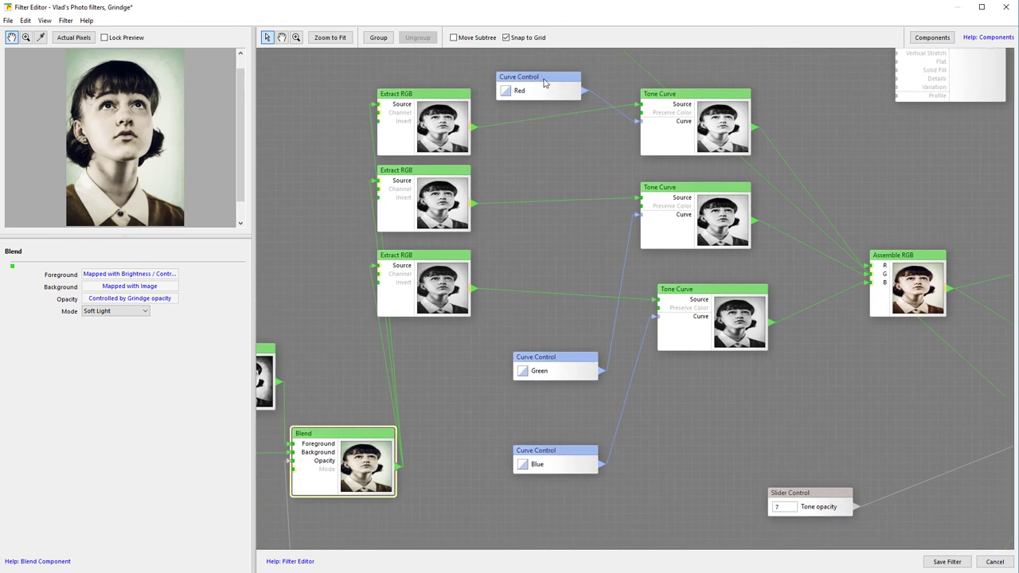
- Spread the Tone Curve components apart vertically and place the Red, Green and Blue Curve Controls directly beneath their Tone Curves
drag(545, 83, 569, 158)
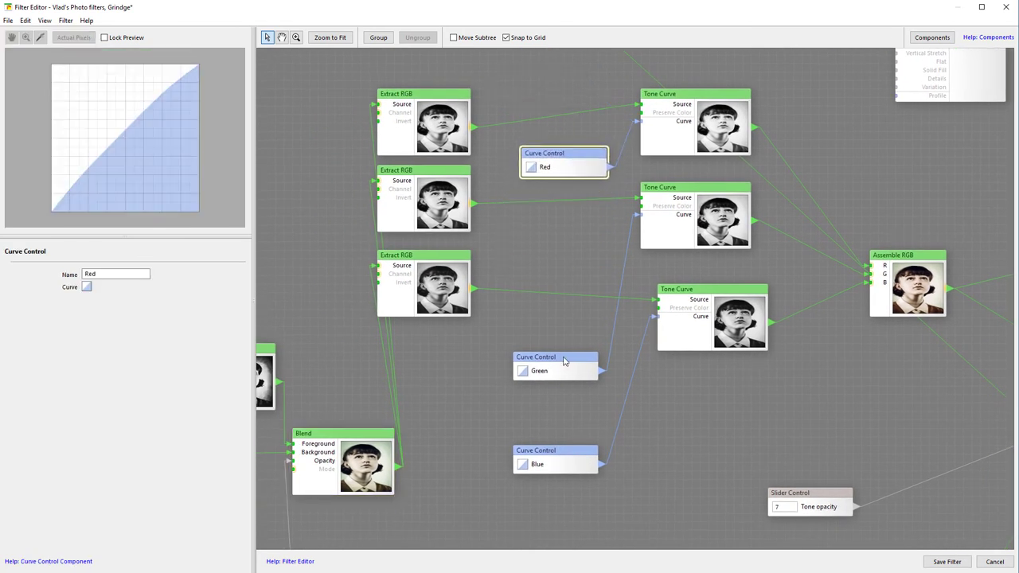
mouse_move(564, 359)
mouse_down()
mouse_move(570, 255)
mouse_move(549, 360)
mouse_up()
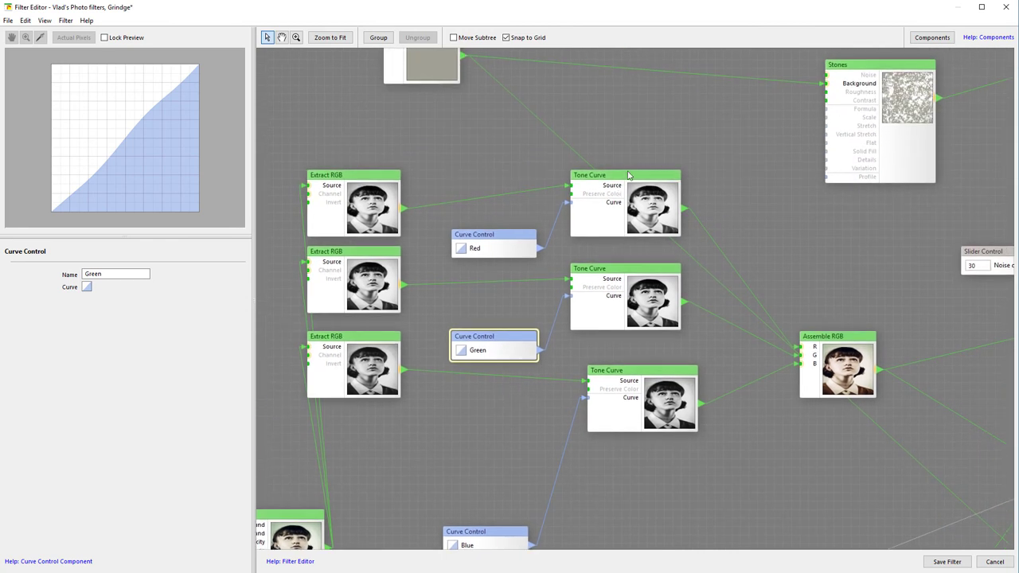
drag(629, 175, 620, 124)
drag(499, 251, 623, 243)
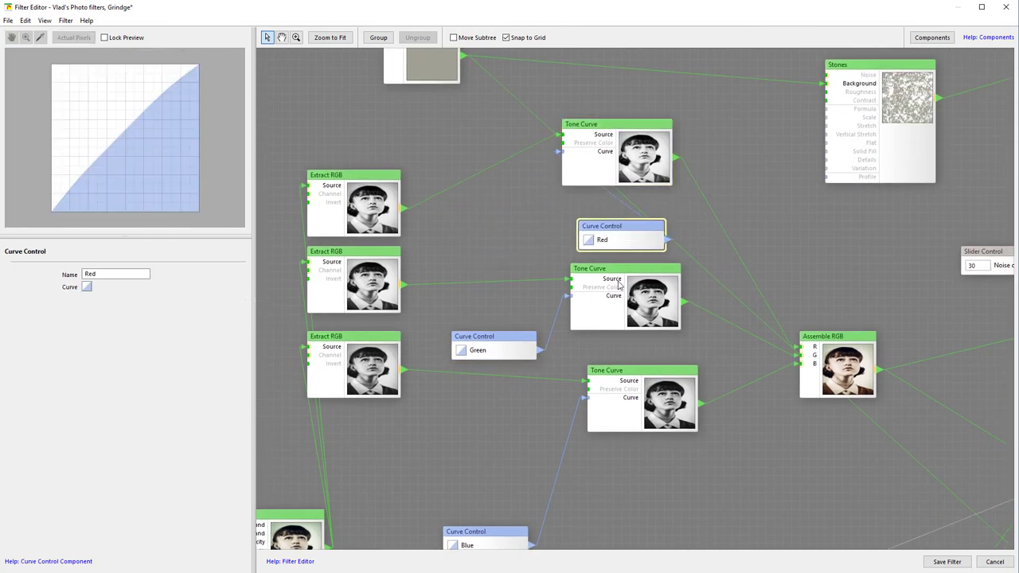
drag(514, 346, 669, 398)
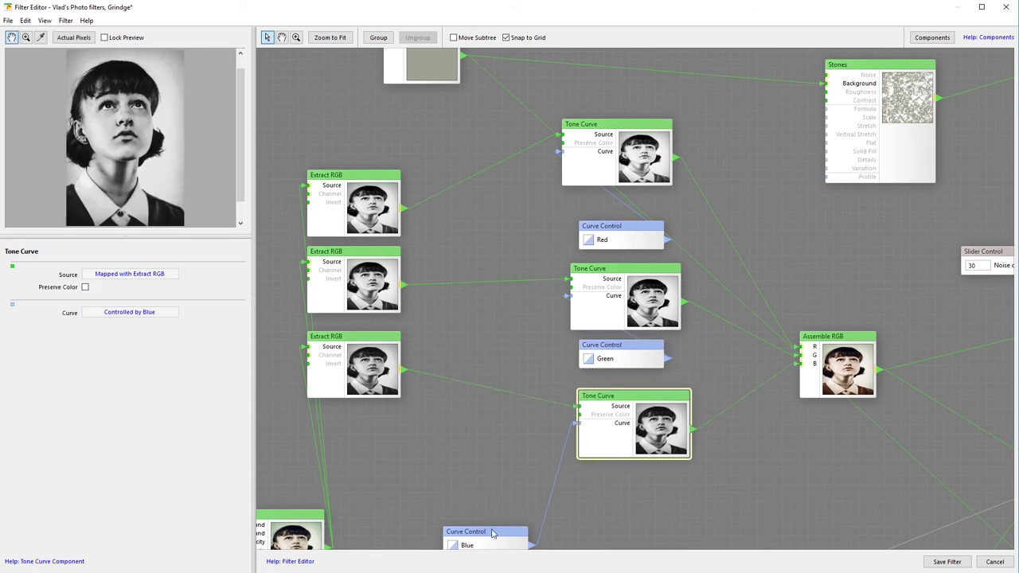
drag(492, 533, 634, 482)
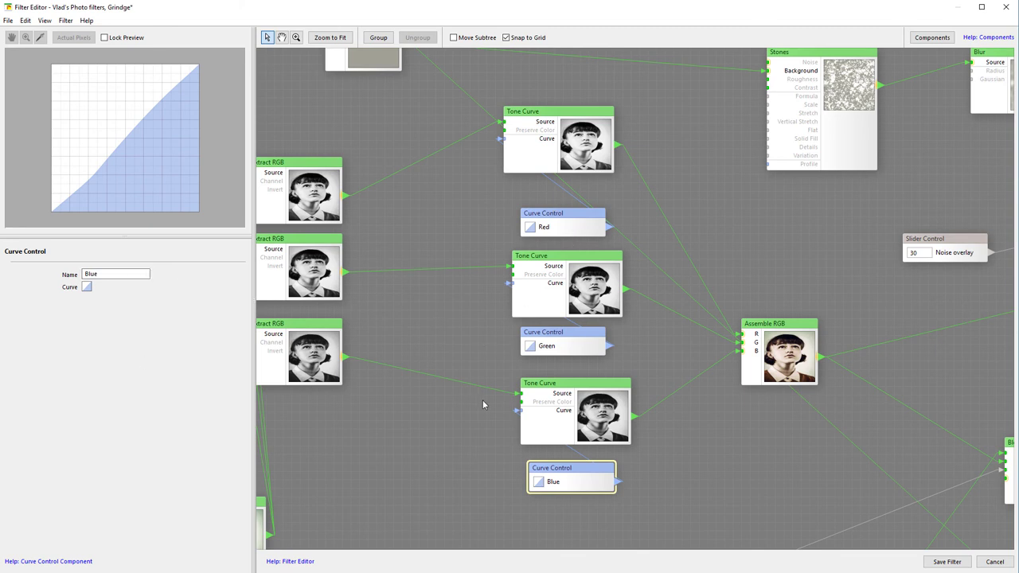
- Move the Assemble RGB component up until it sits level with the middle Tone Curve
drag(502, 343, 602, 414)
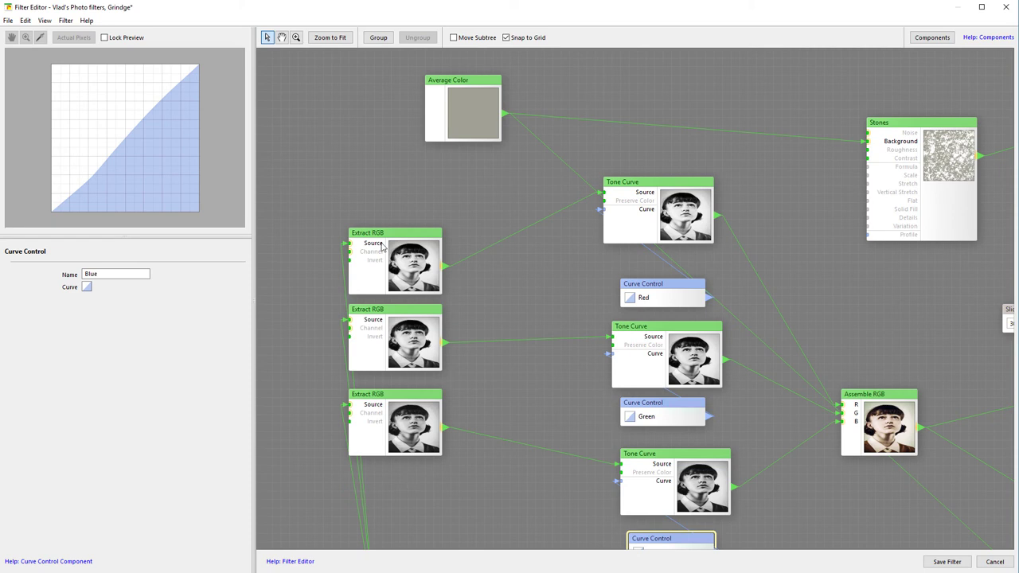
drag(667, 255, 532, 216)
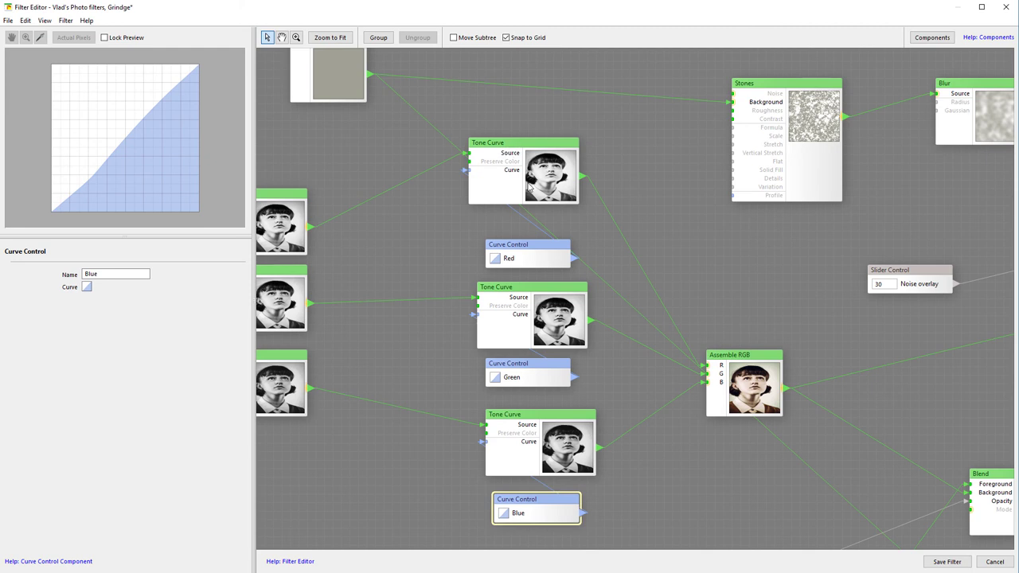
drag(406, 153, 368, 172)
drag(702, 380, 722, 312)
drag(677, 368, 540, 316)
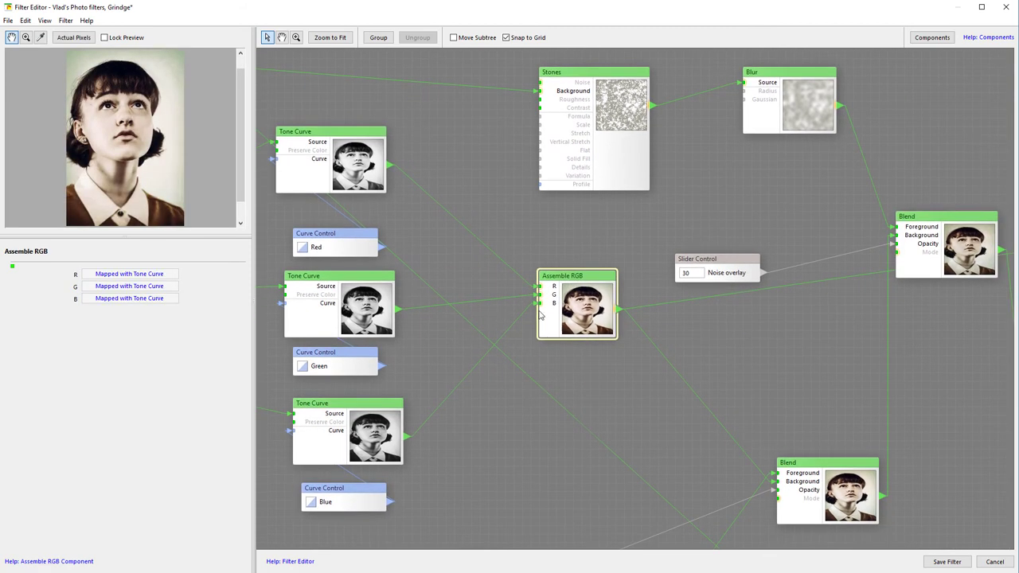
mouse_move(575, 277)
mouse_down()
mouse_move(547, 270)
mouse_move(558, 269)
mouse_up()
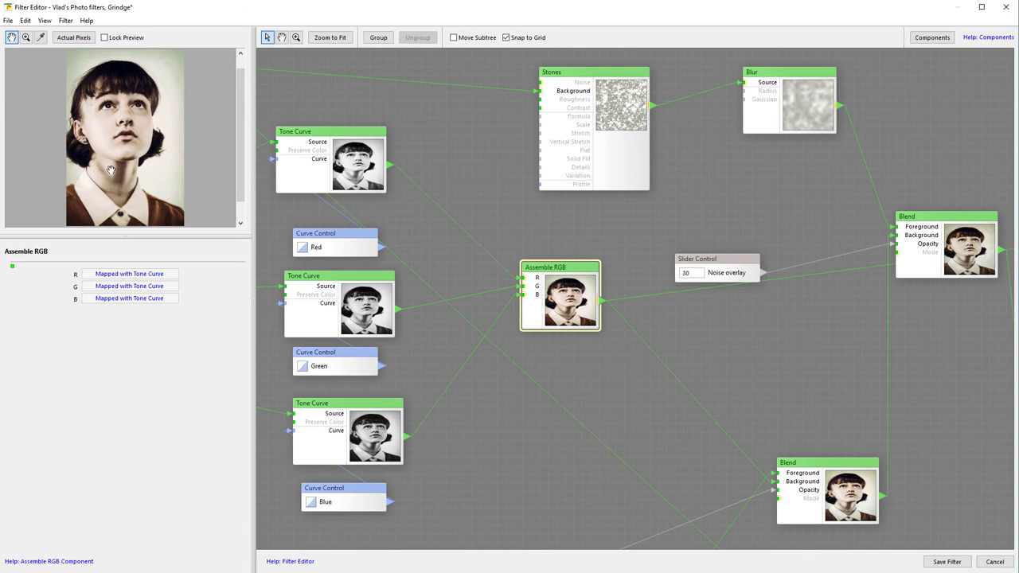
- Move Average Color right, closer to Stones, and shift Assemble RGB slightly left toward the Tone Curves
drag(421, 224, 545, 314)
drag(296, 119, 549, 105)
drag(624, 279, 328, 80)
drag(414, 153, 377, 143)
- Raise the Noise overlay slider control slightly and lower the Multiply Blend whose opacity it controls
drag(580, 143, 594, 101)
drag(801, 96, 784, 195)
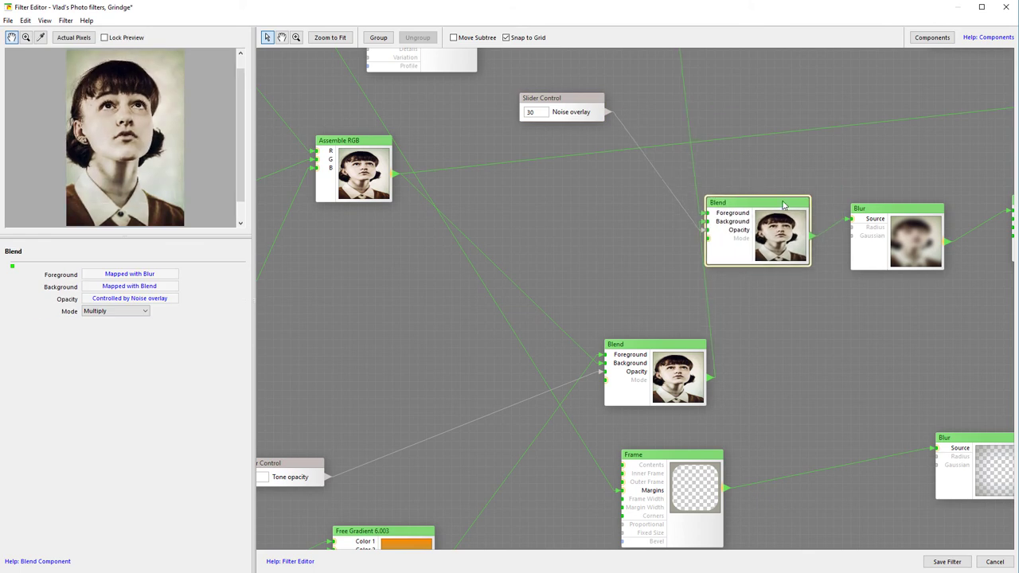
- Inspect the Soft Light Blend whose opacity is controlled by Glow
scroll(761, 187, down, 3)
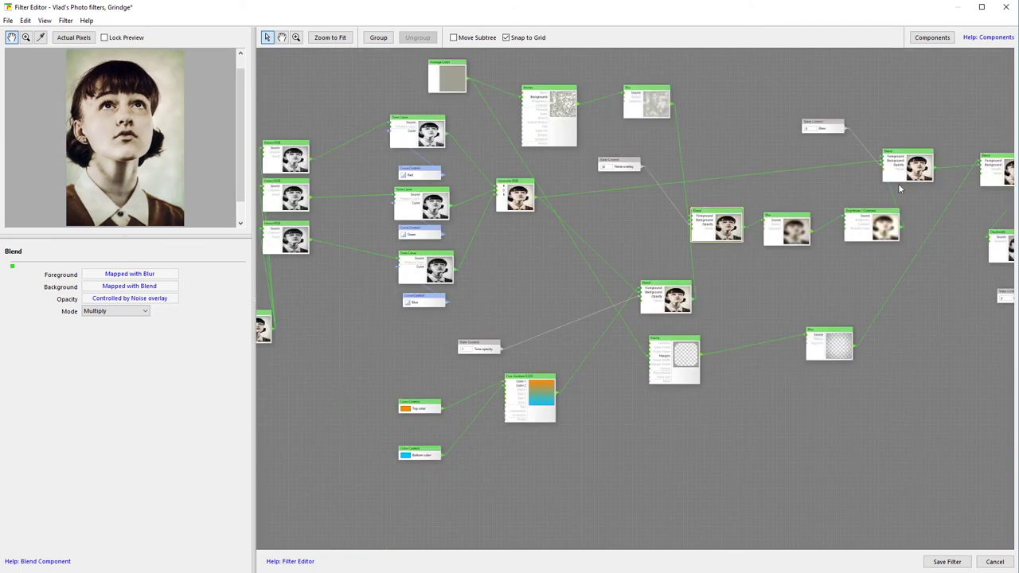
click(916, 167)
drag(788, 191, 663, 209)
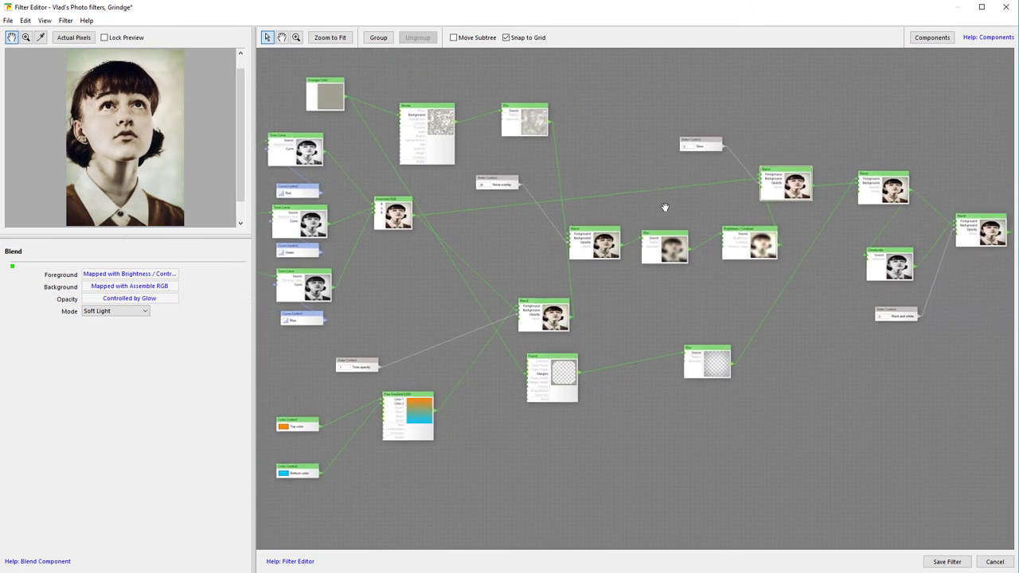
- Move the Color-mode Blend up, bring Free Gradient 6.003 closer to it, and shift the Frame nearer its Blur
drag(530, 297, 508, 278)
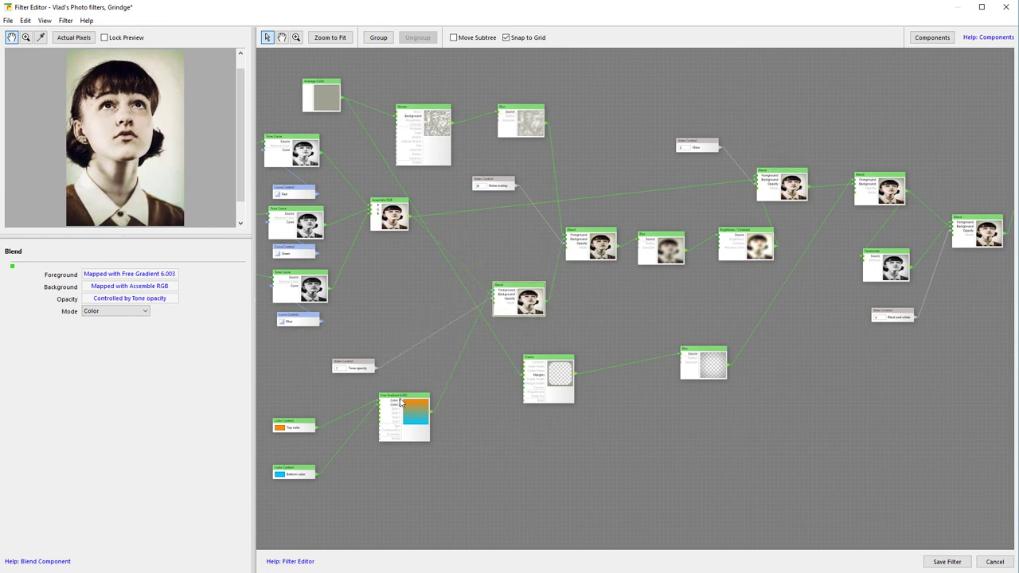
drag(401, 403, 442, 377)
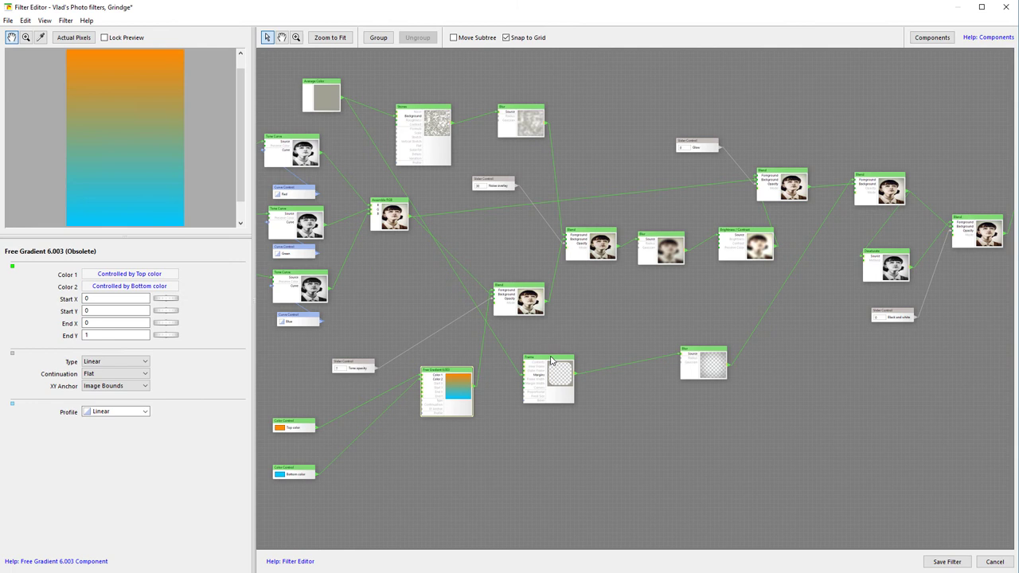
drag(559, 361, 634, 308)
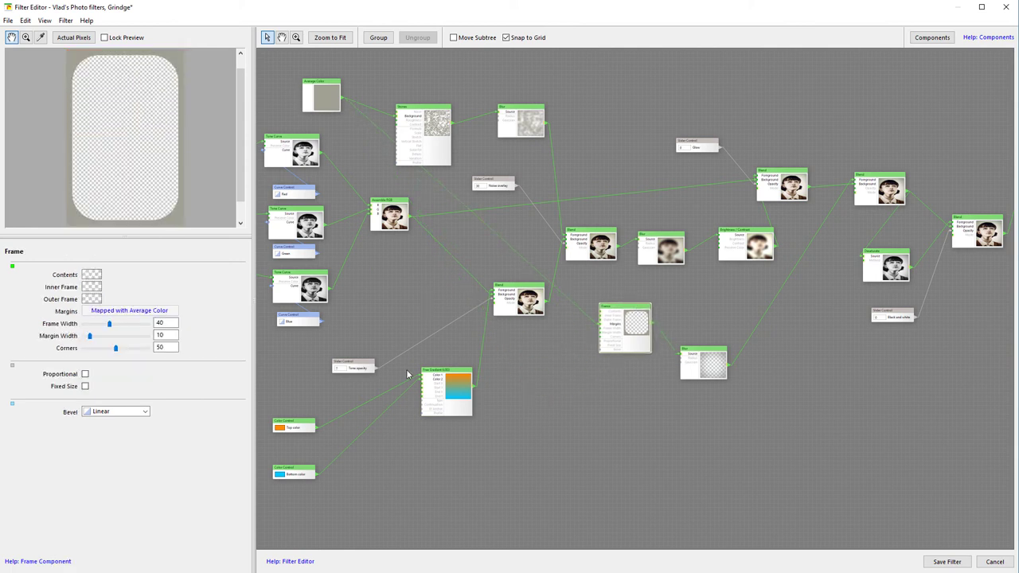
- Compare the preview of Free Gradient 6.003 with that of the Color-mode Blend controlled by Tone opacity
click(525, 293)
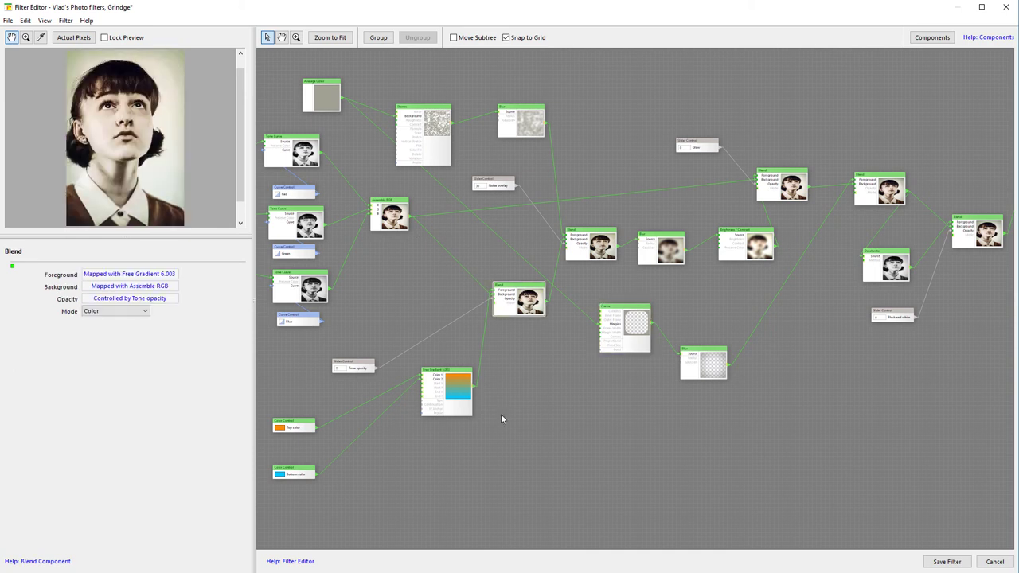
click(461, 385)
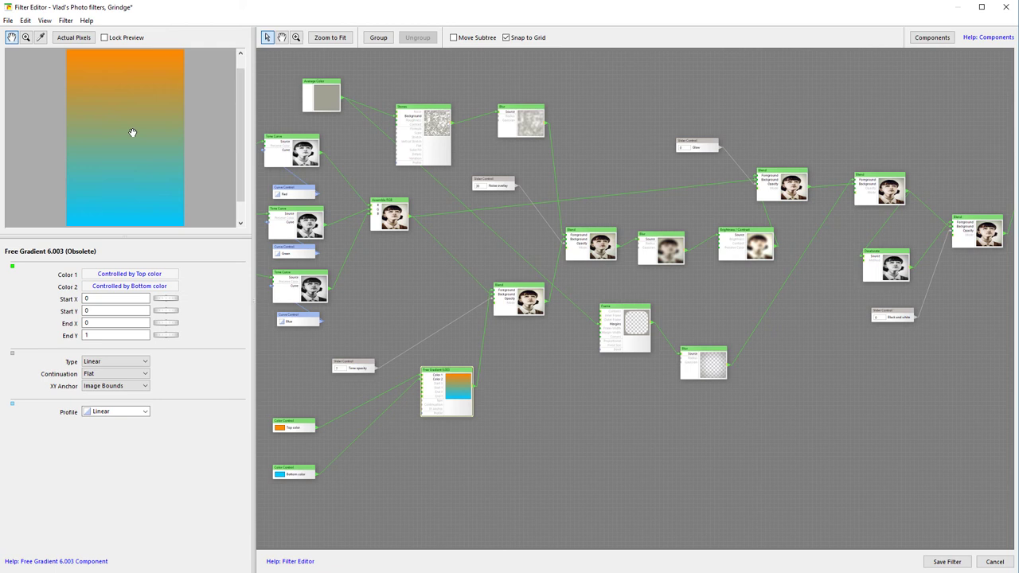
click(529, 303)
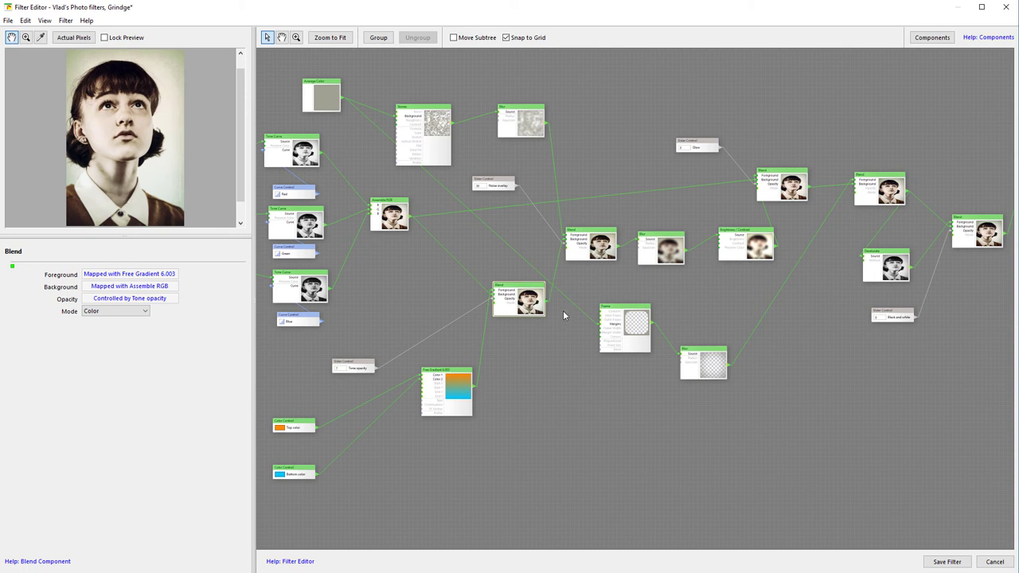
- Move the Top color and Bottom color controls closer to Free Gradient 6.003 and shift the Color-mode Blend slightly left
drag(310, 428, 364, 410)
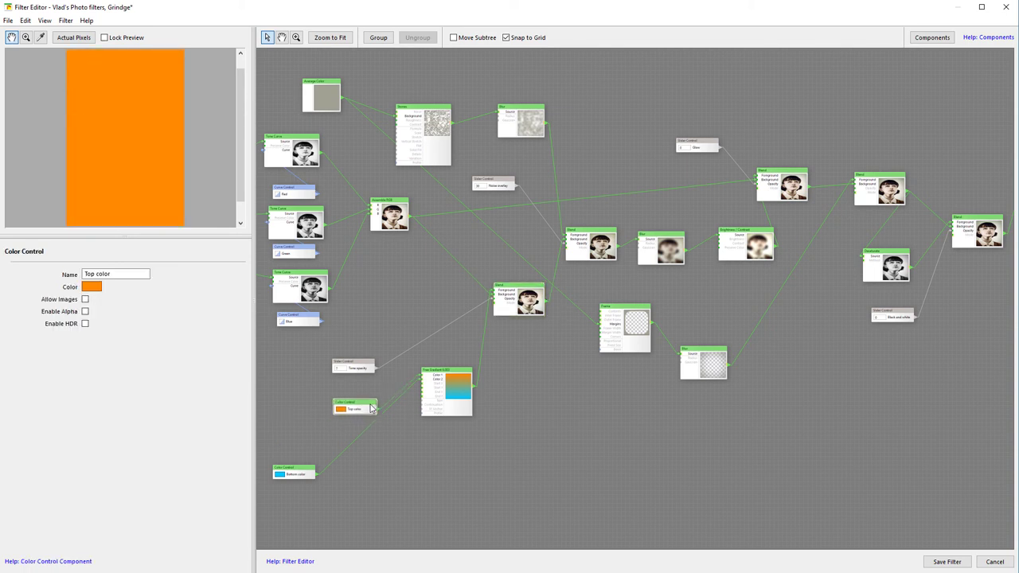
drag(302, 473, 355, 439)
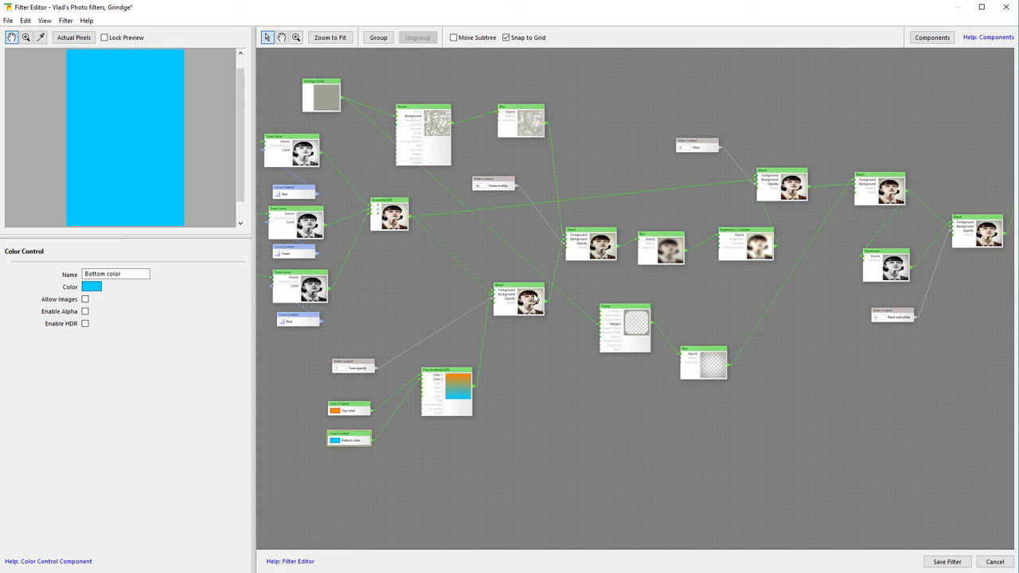
click(535, 300)
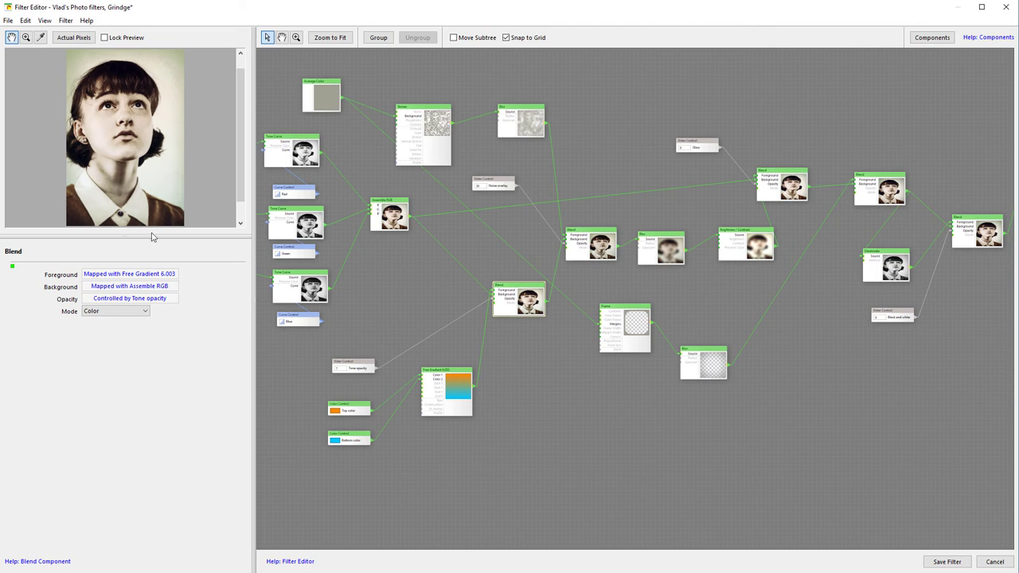
drag(524, 287, 496, 334)
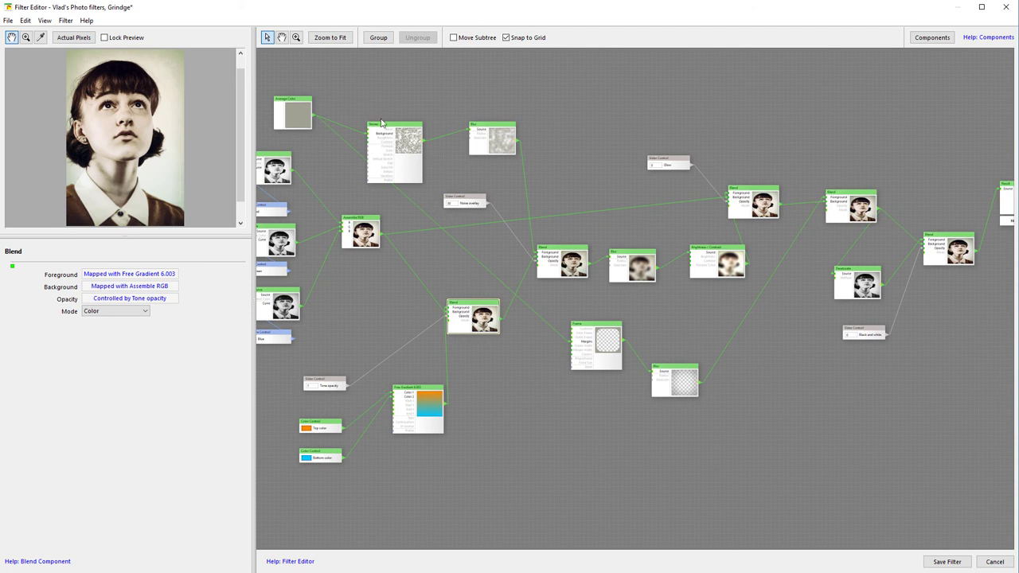
- Raise the Stones component nearer the level of Average Color, and preview the Multiply Blend and Average Color
mouse_move(396, 129)
mouse_down()
mouse_move(400, 99)
mouse_move(402, 114)
mouse_up()
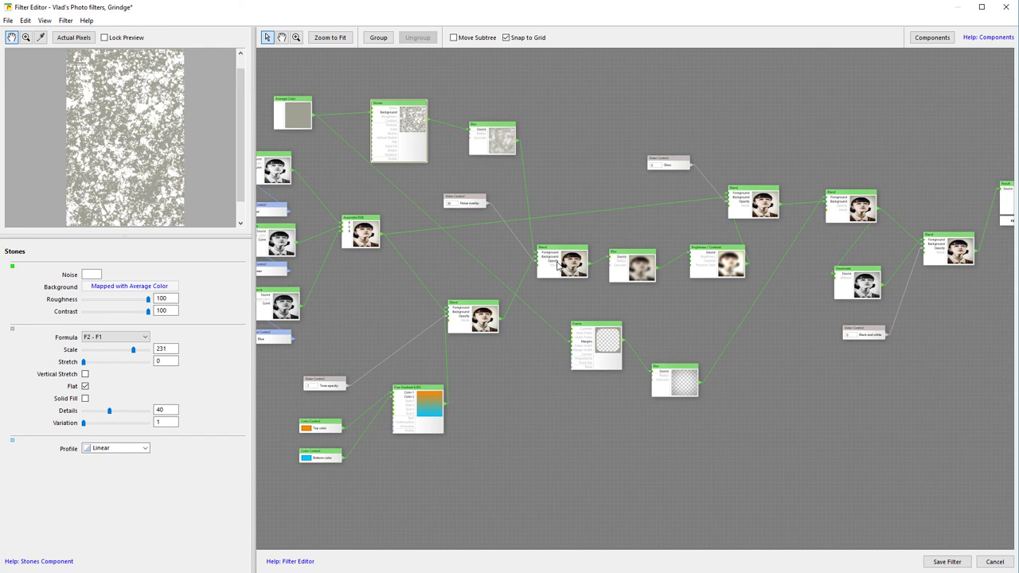
click(557, 266)
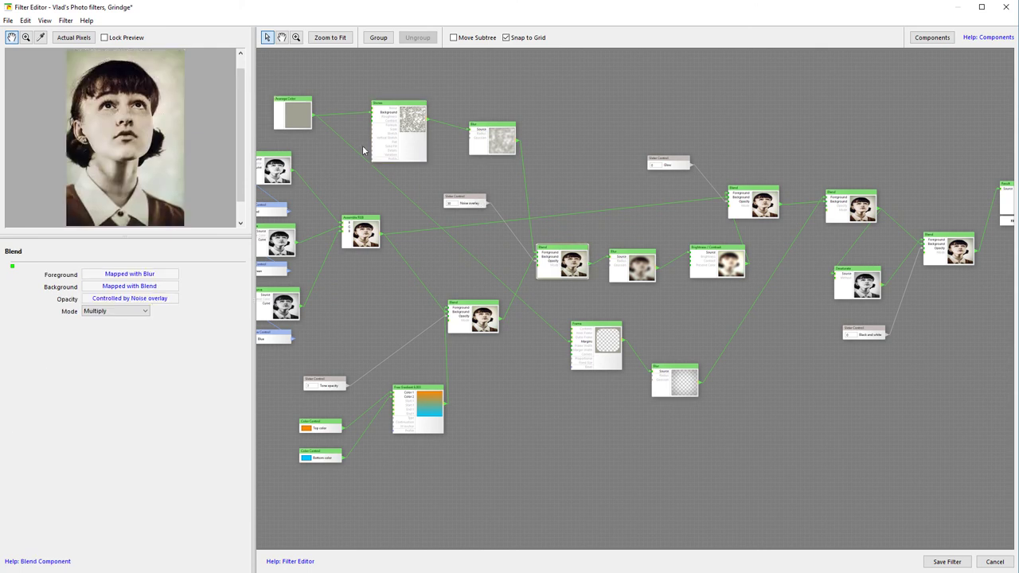
click(285, 113)
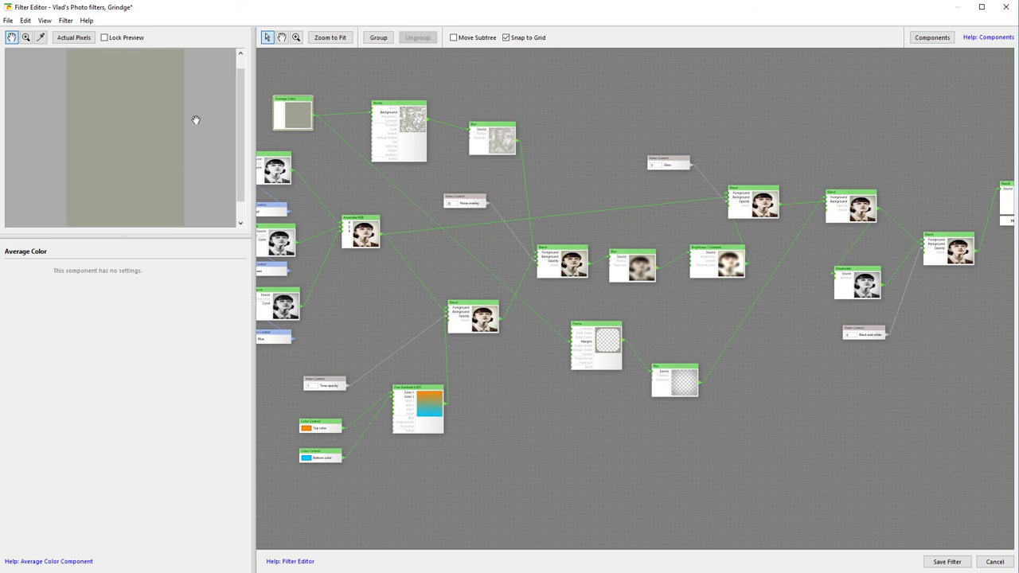
drag(330, 275, 901, 231)
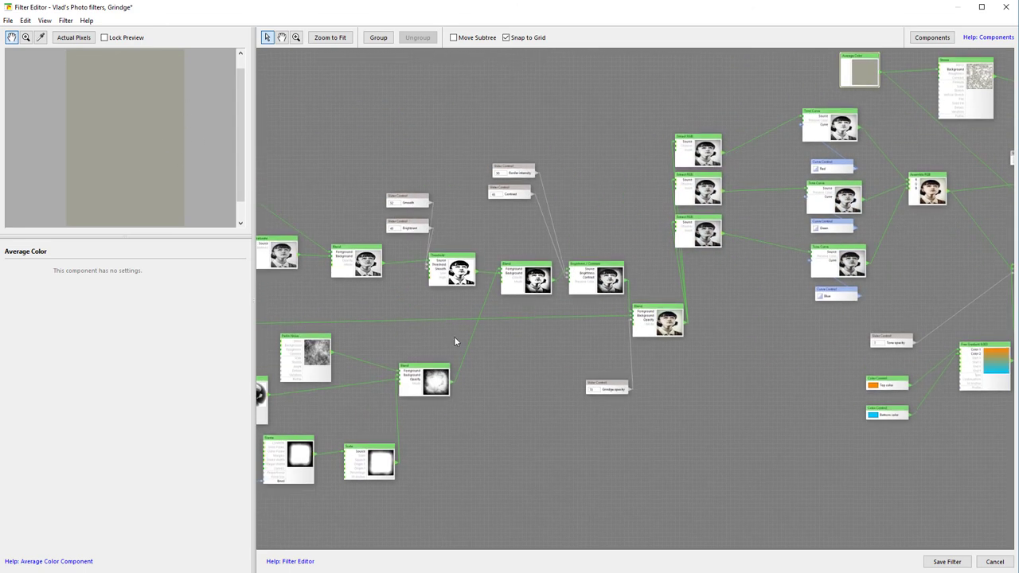
drag(455, 342, 878, 320)
drag(837, 266, 375, 279)
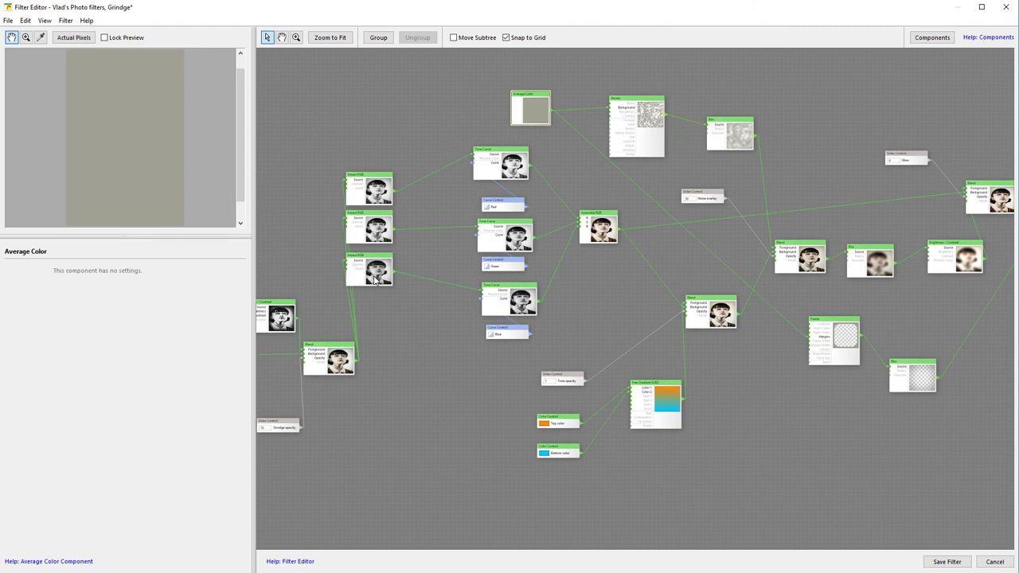
drag(472, 263, 301, 304)
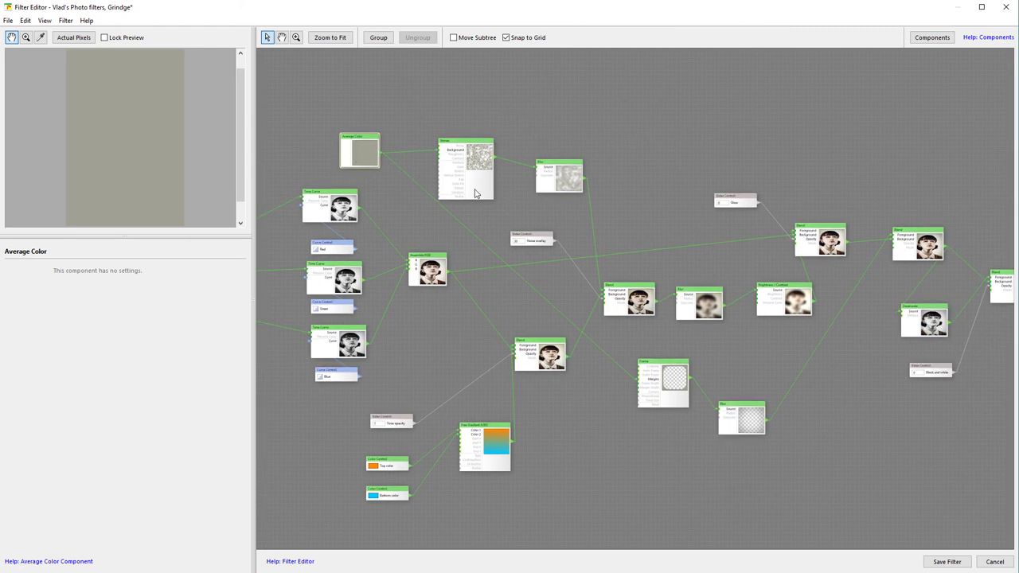
- Examine the settings of Stones and of the Blur that takes Stones as its source
click(469, 145)
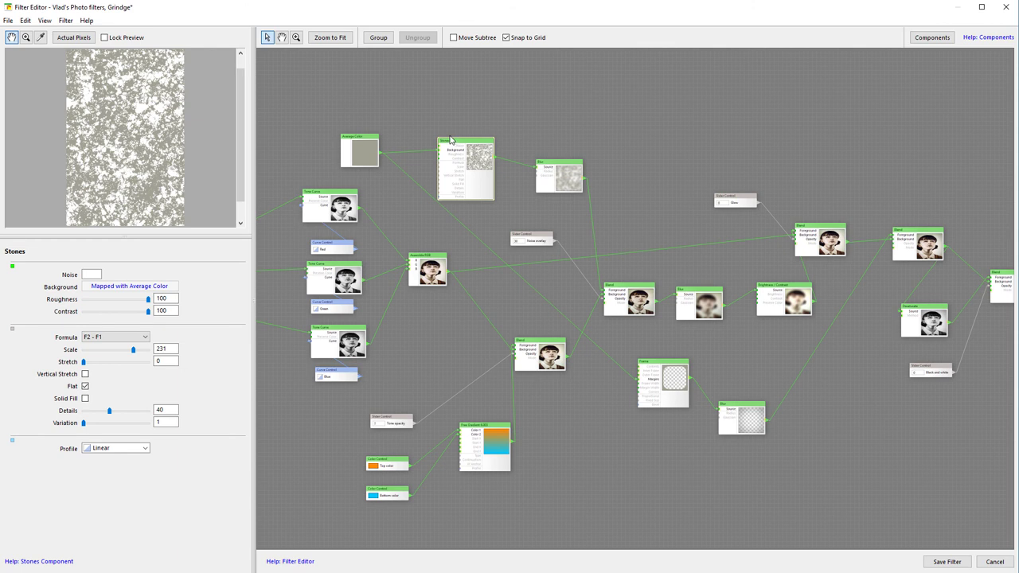
scroll(451, 139, up, 3)
scroll(480, 188, down, 3)
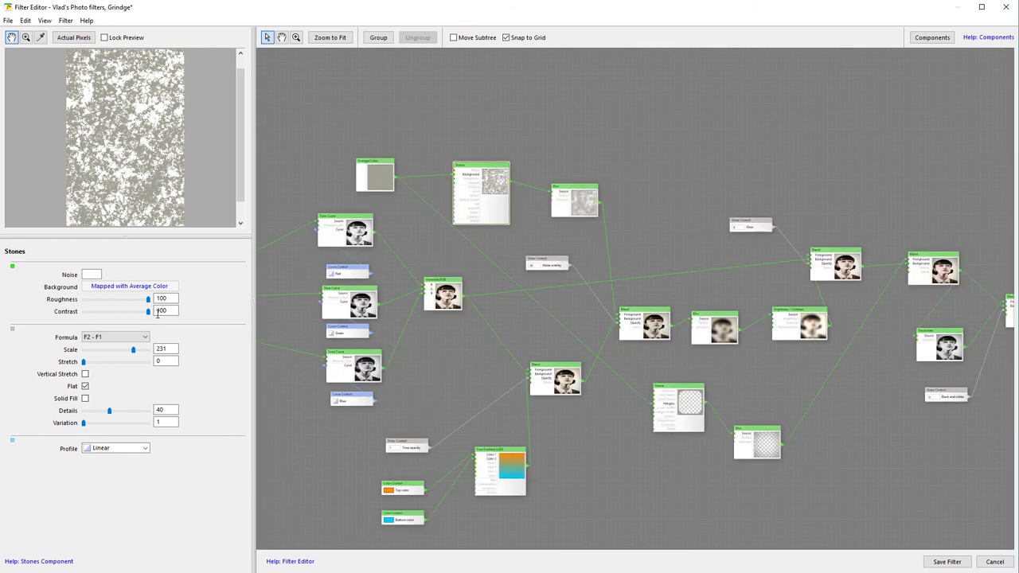
key(Return)
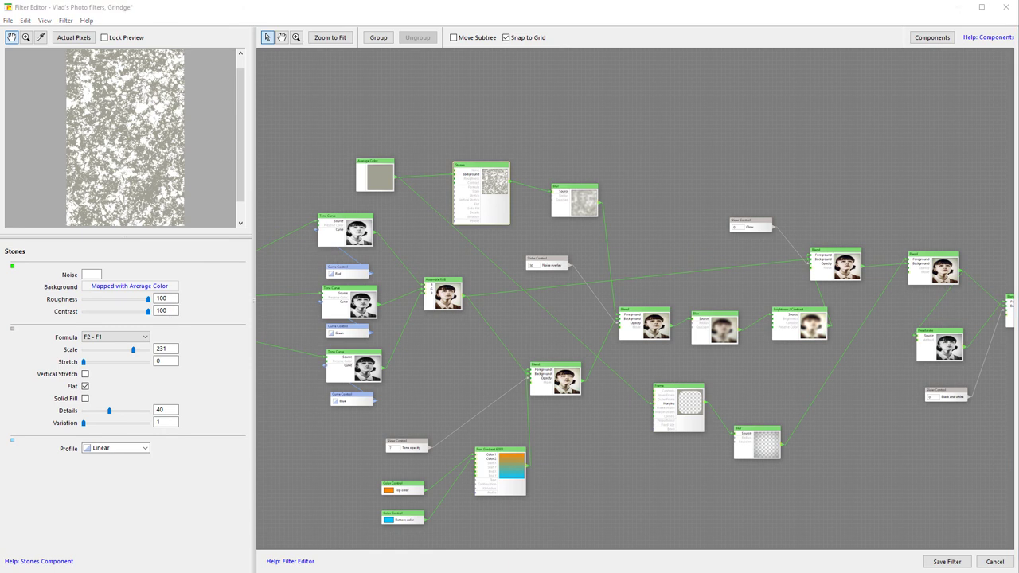
drag(644, 202, 600, 197)
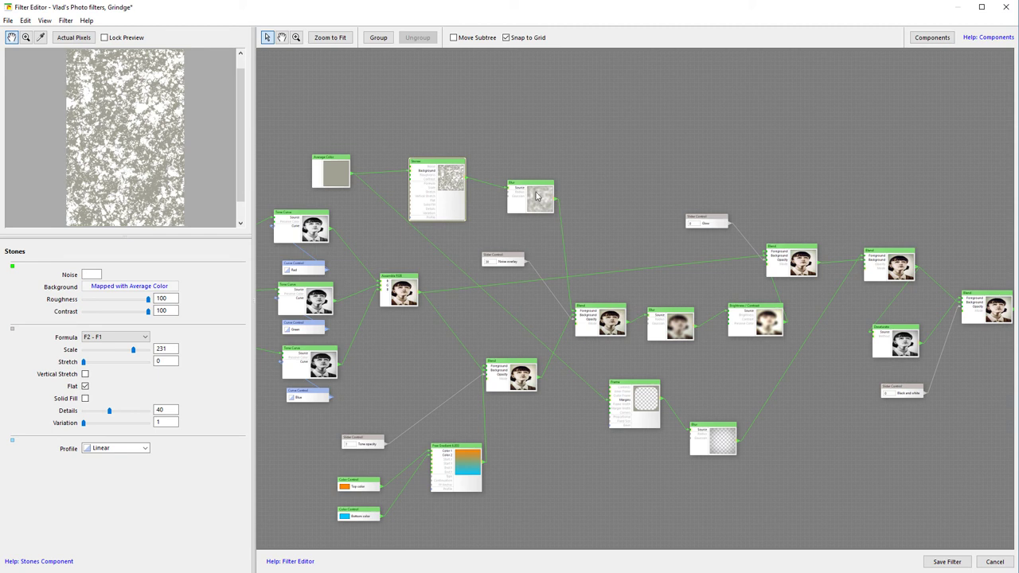
click(524, 205)
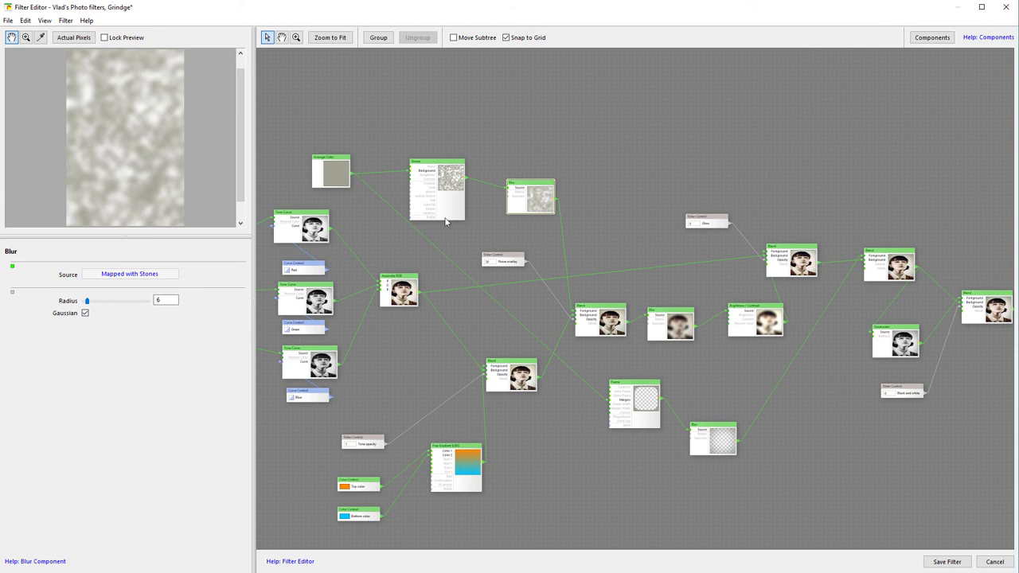
- Inspect the Multiply Blend together with the Noise overlay slider control that sets its opacity
drag(626, 190, 568, 142)
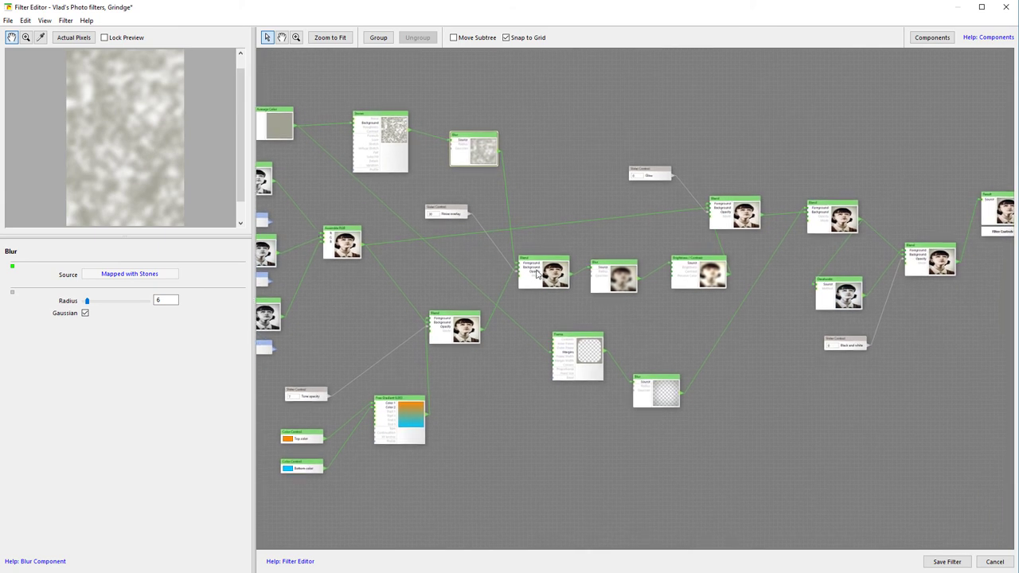
click(537, 273)
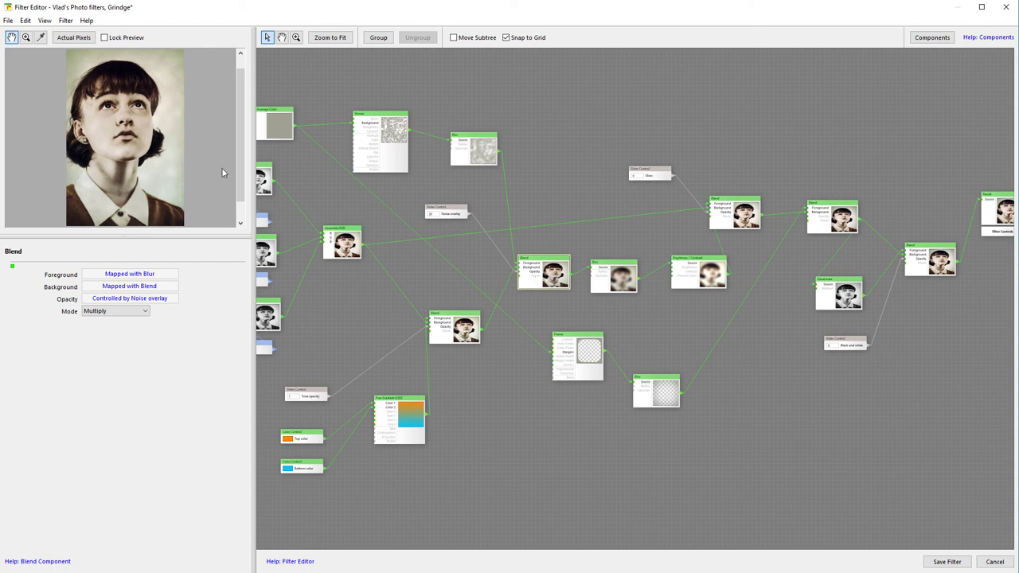
click(444, 213)
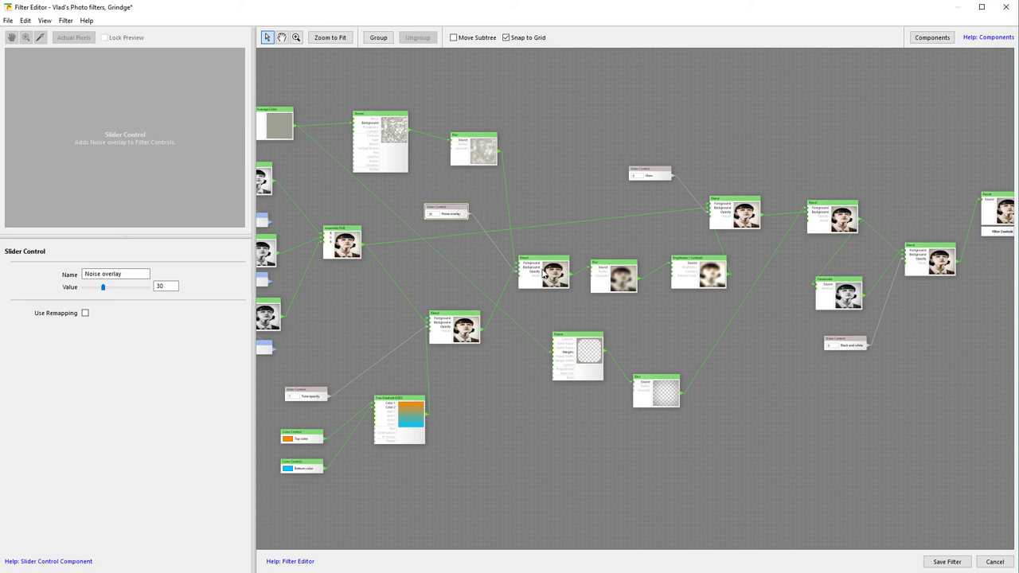
click(532, 272)
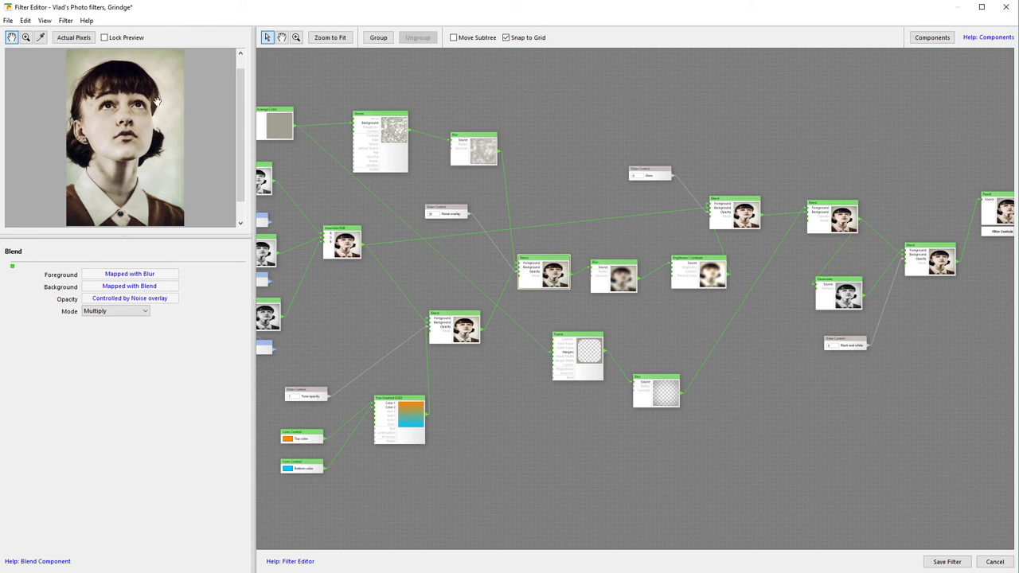
- Shift the Frame slightly left and raise its Blur to sit level beside it
drag(599, 181, 478, 166)
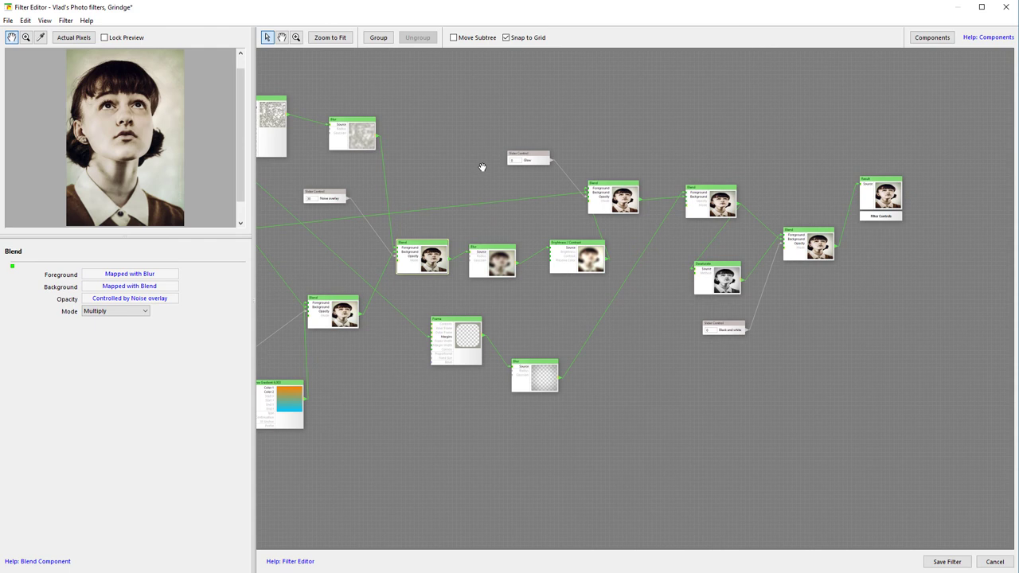
mouse_move(456, 319)
mouse_down()
mouse_move(496, 293)
mouse_move(446, 324)
mouse_up()
drag(467, 260, 602, 254)
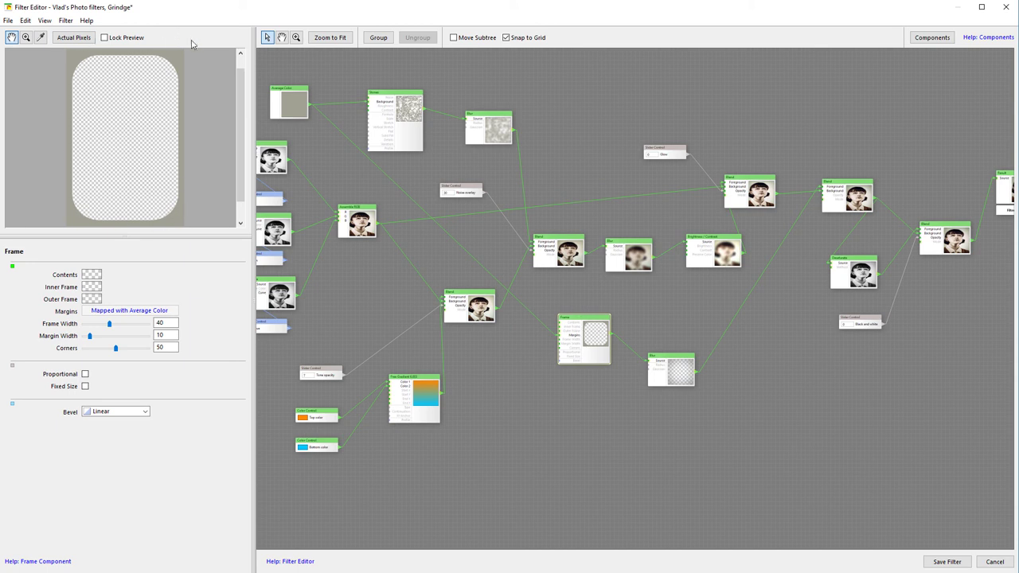
drag(682, 360, 677, 337)
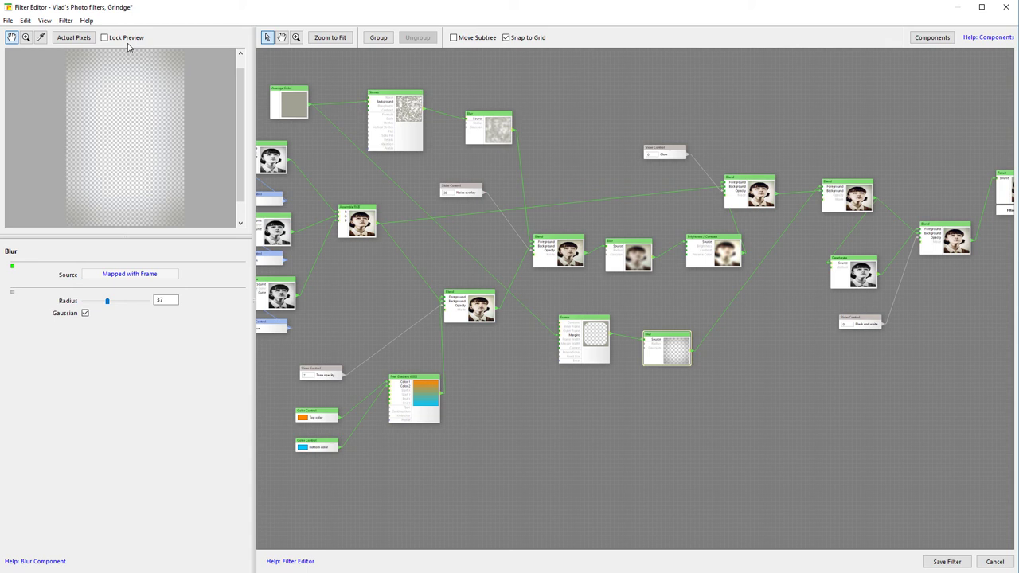
- Compare the previews of the Multiply Blend, Assemble RGB and the Color-mode Blend
drag(636, 303, 518, 343)
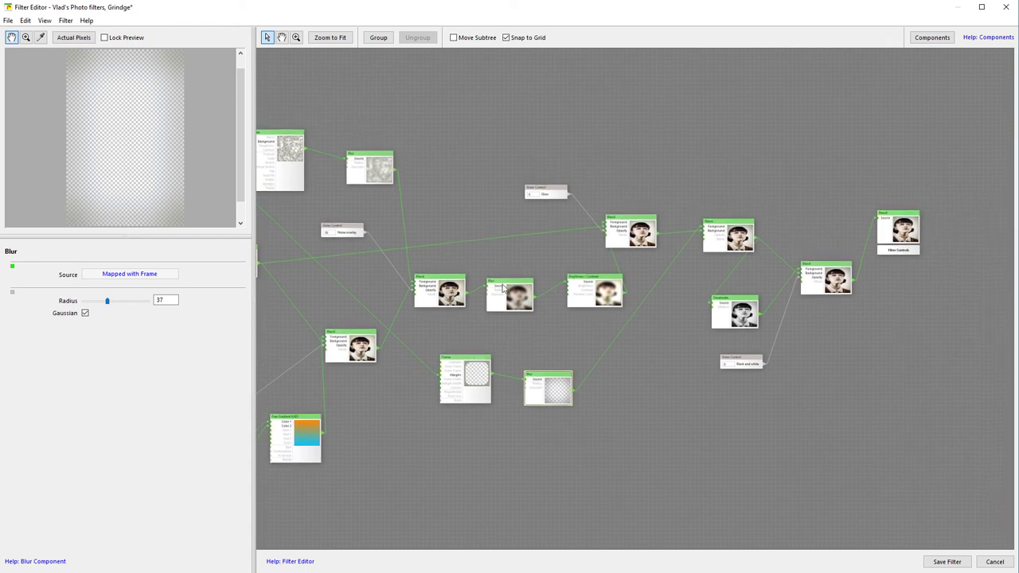
click(443, 285)
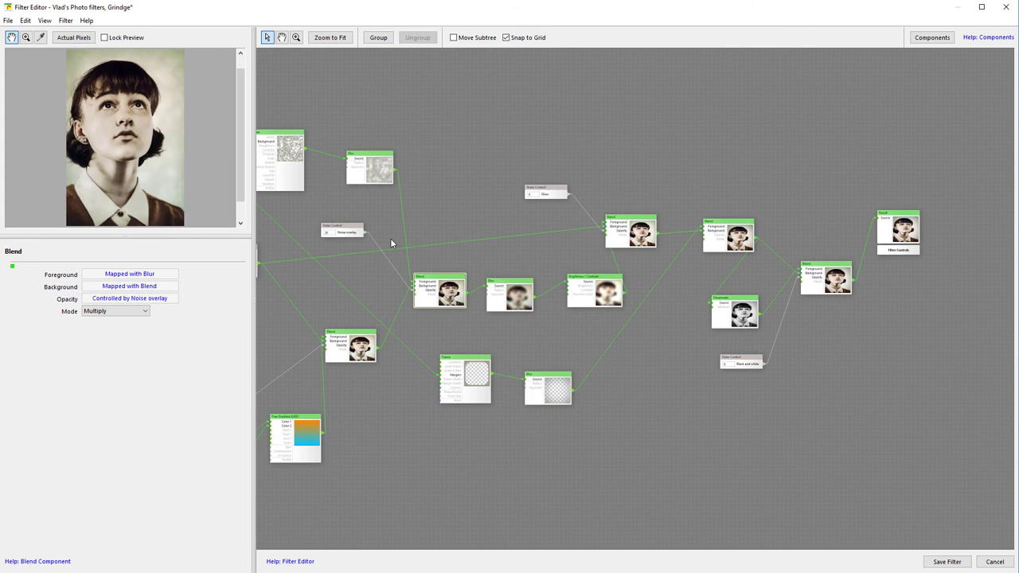
drag(391, 282, 518, 290)
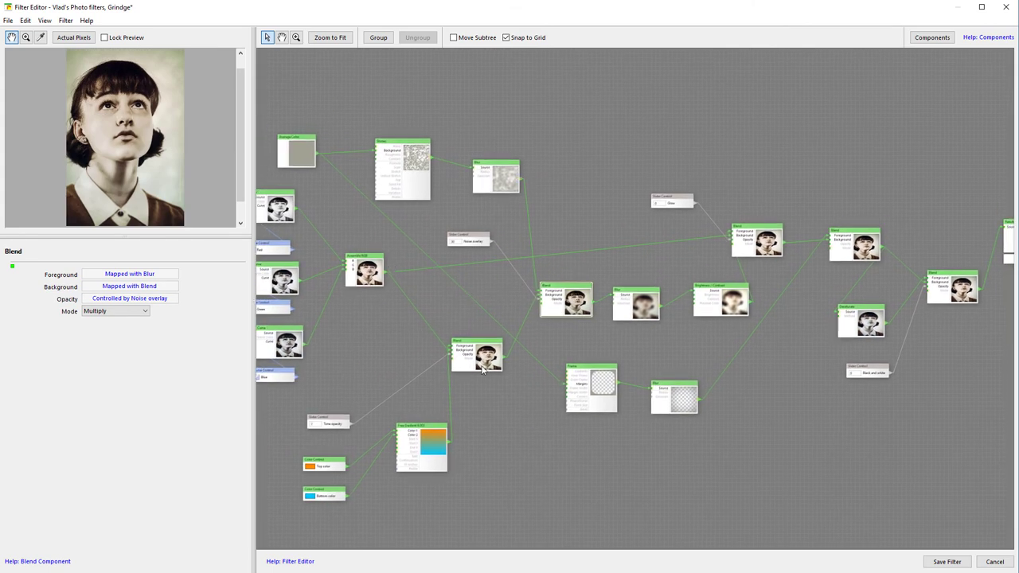
click(365, 271)
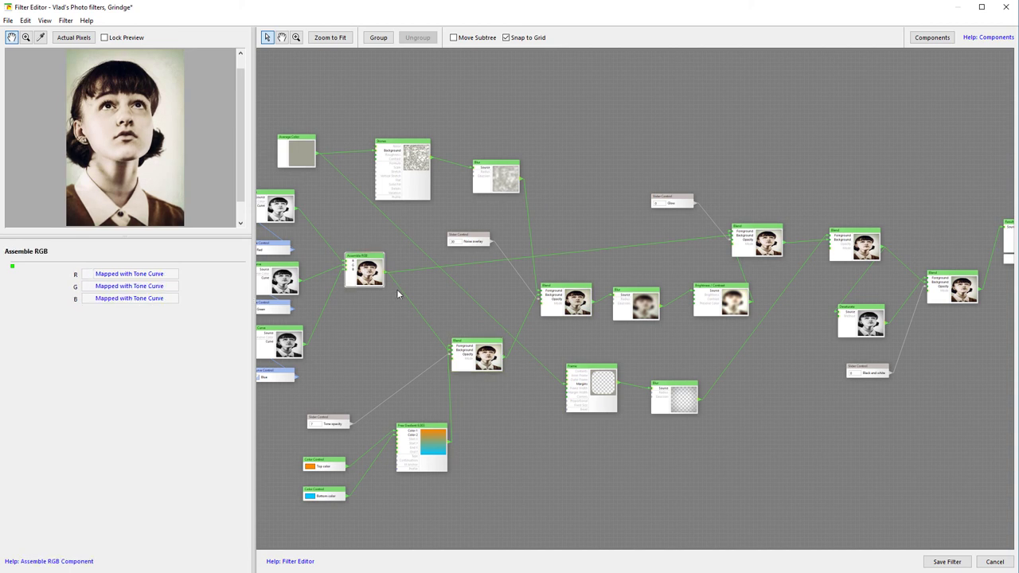
click(489, 362)
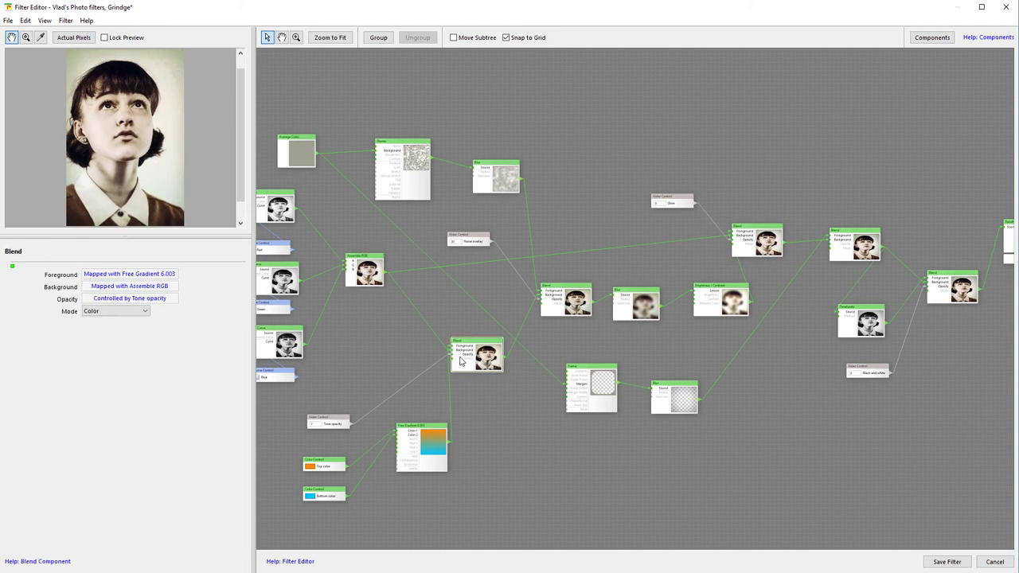
- Inspect the Blur fed by the Multiply Blend and the Brightness / Contrast component that follows it
drag(500, 399, 410, 425)
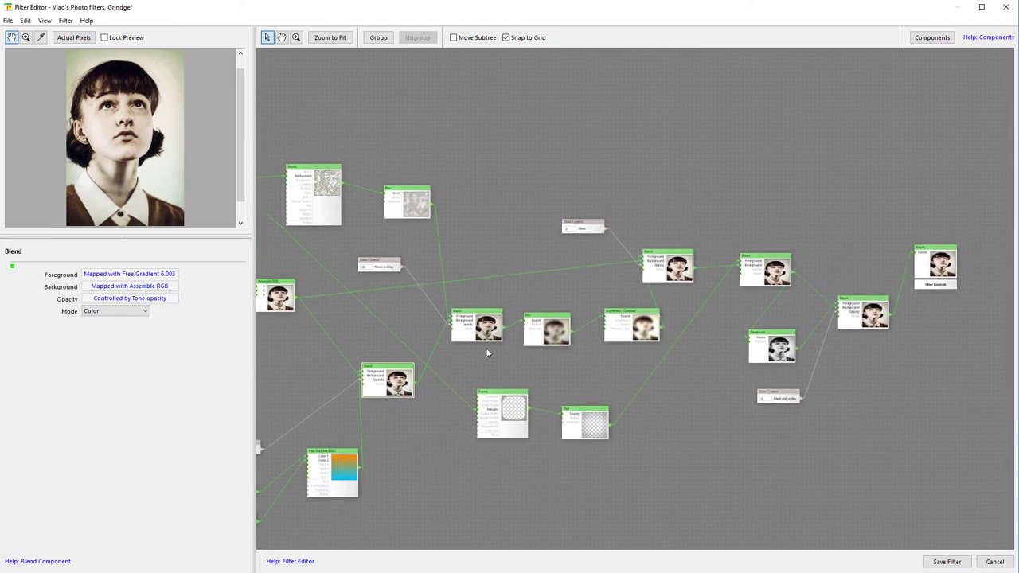
click(552, 333)
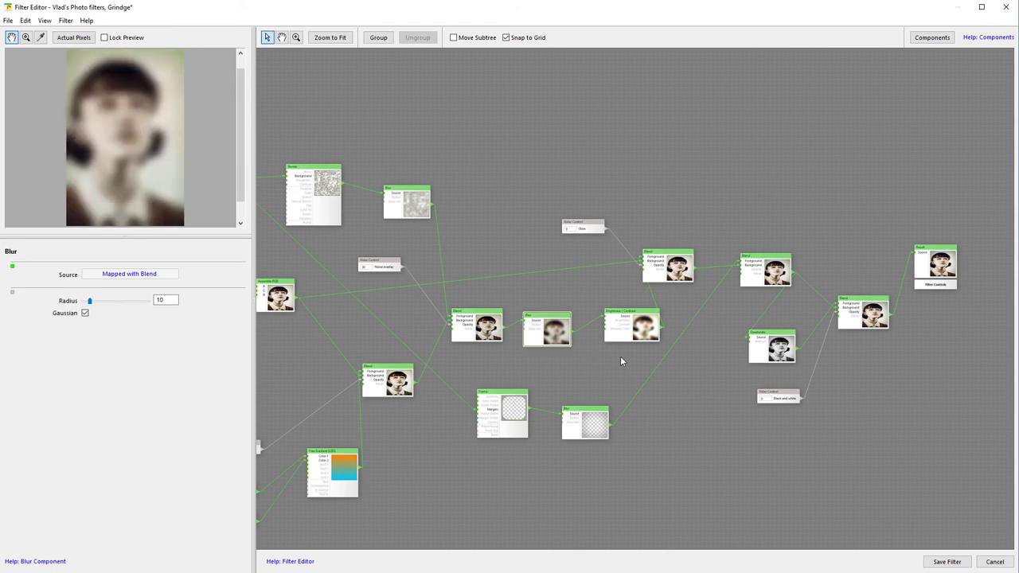
click(631, 317)
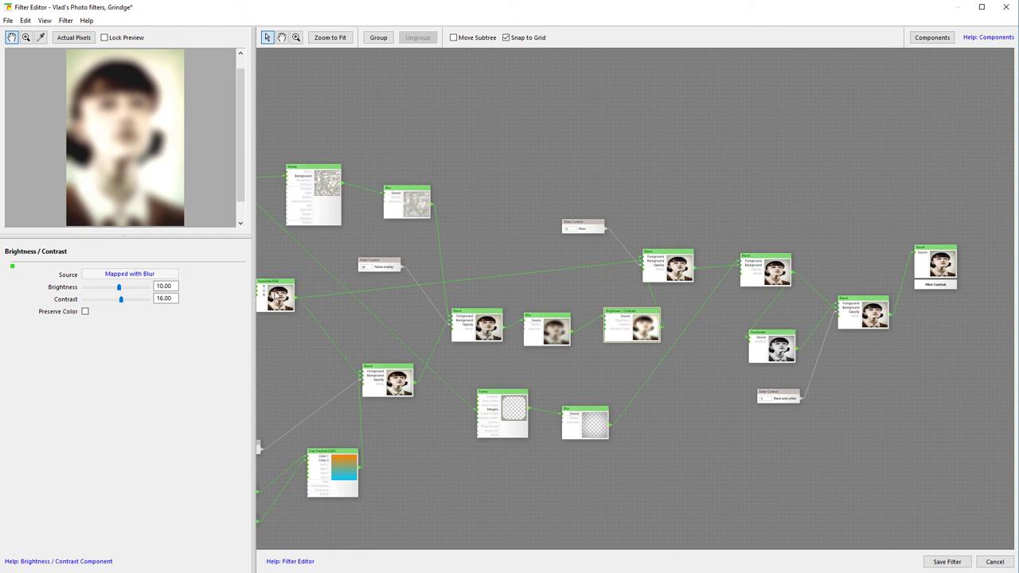
- Move Assemble RGB slightly up and right, and shift the Soft Light Blend controlled by Glow slightly right
drag(279, 285, 293, 276)
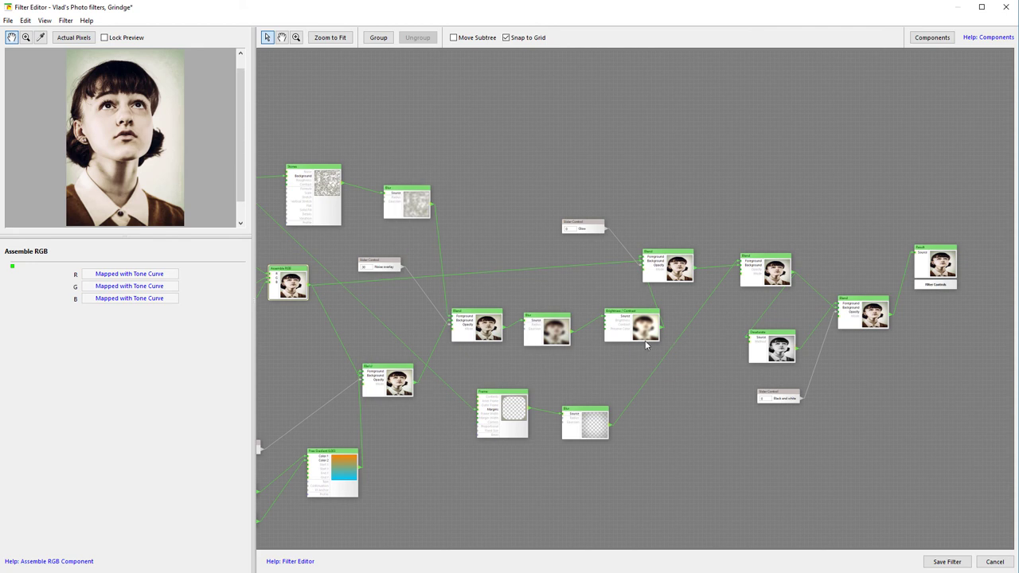
drag(638, 362, 555, 404)
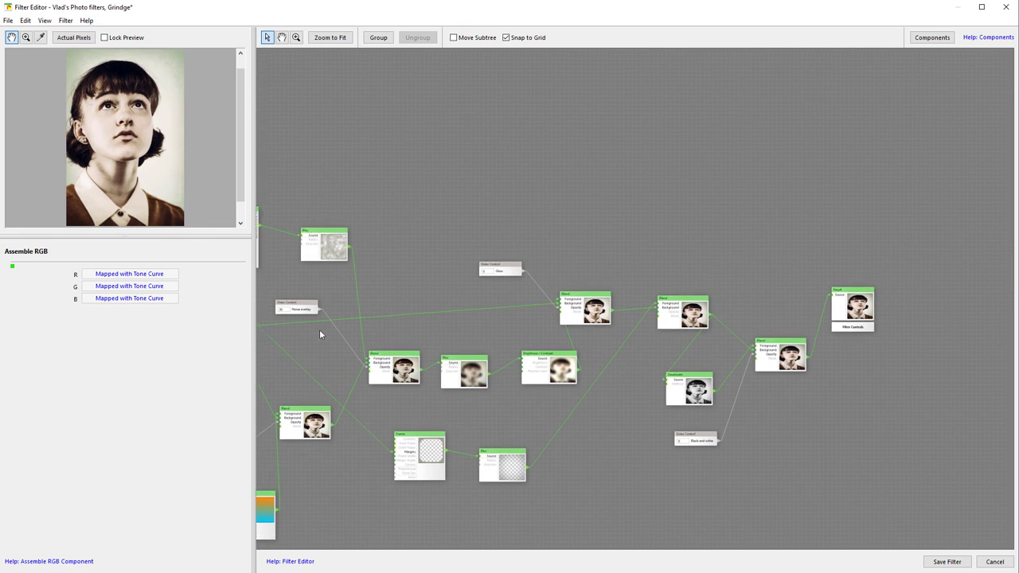
click(577, 306)
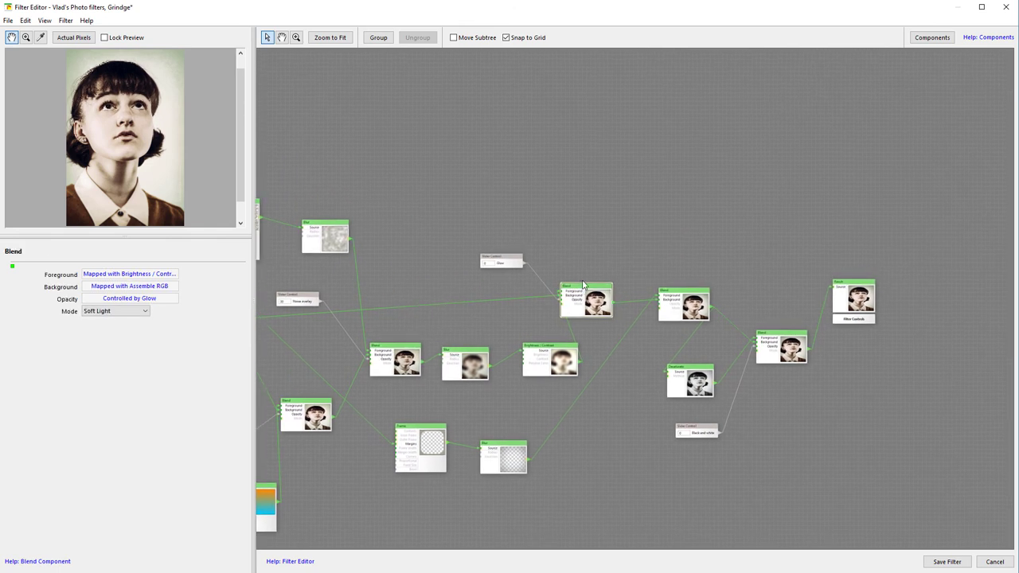
mouse_move(607, 300)
mouse_down()
mouse_move(634, 293)
mouse_move(616, 296)
mouse_up()
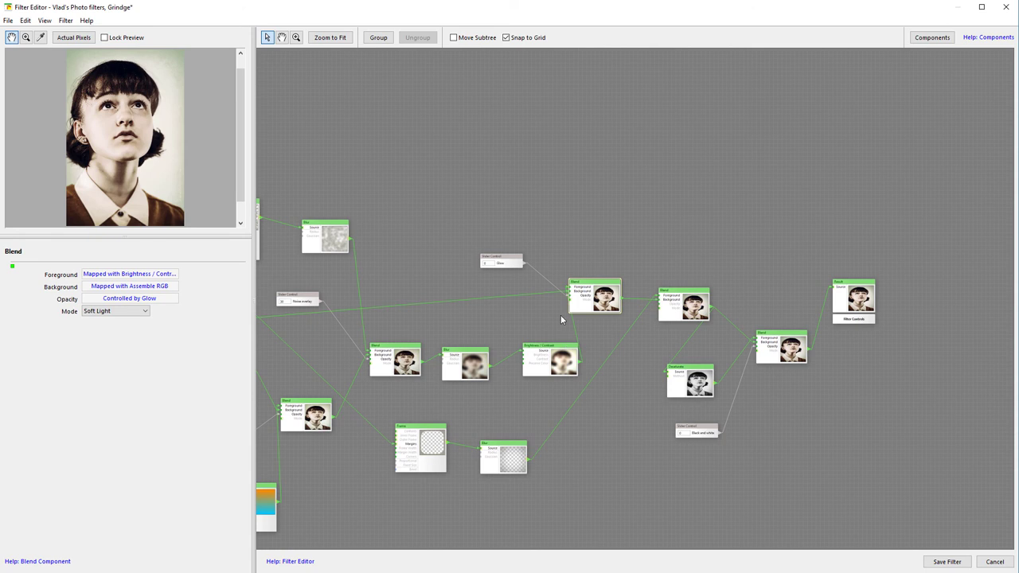
drag(442, 326, 554, 313)
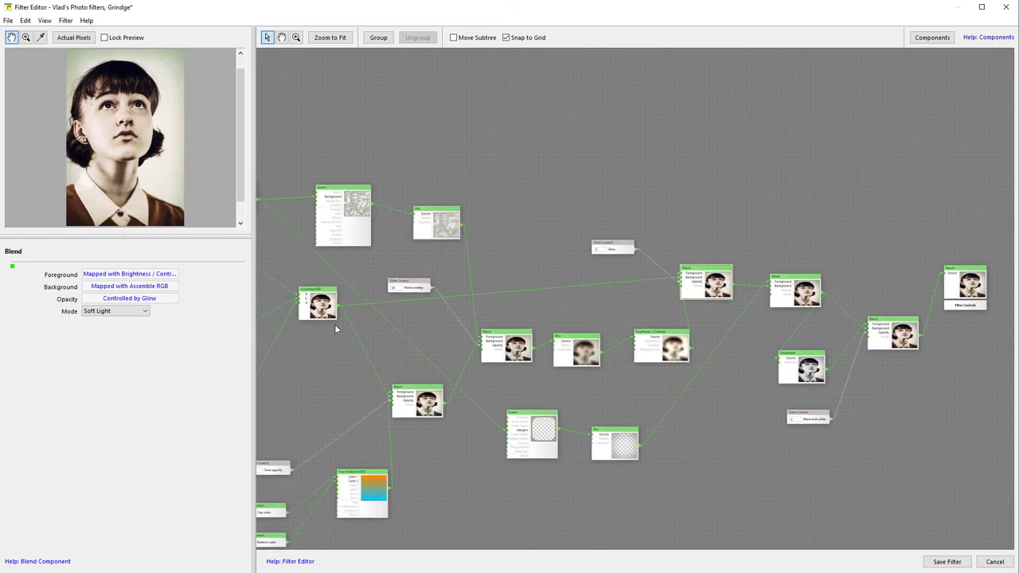
- Inspect the Glow slider control and the Soft Light Blend whose opacity it drives
drag(659, 289, 486, 298)
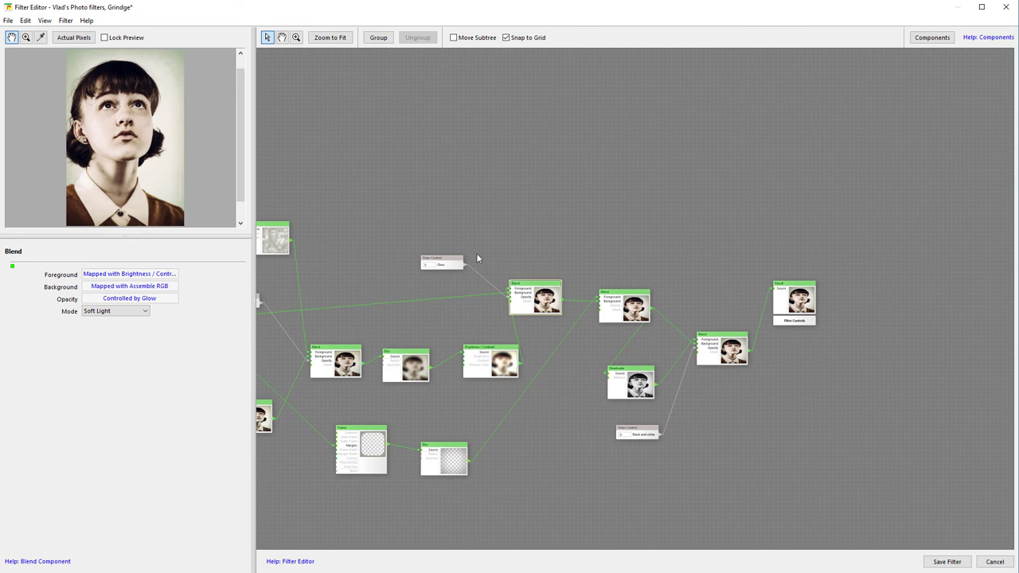
click(442, 265)
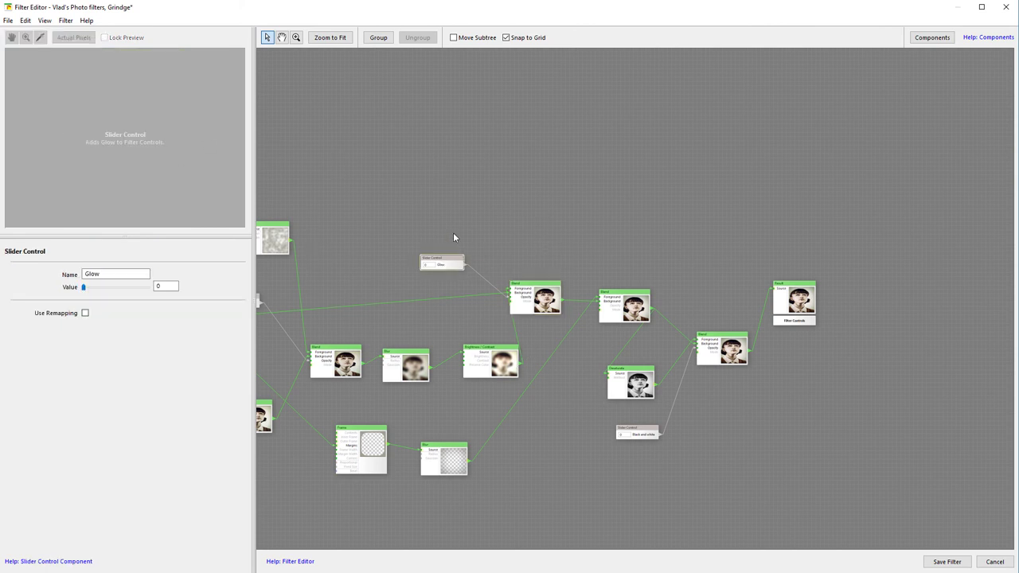
drag(498, 316, 411, 337)
click(450, 318)
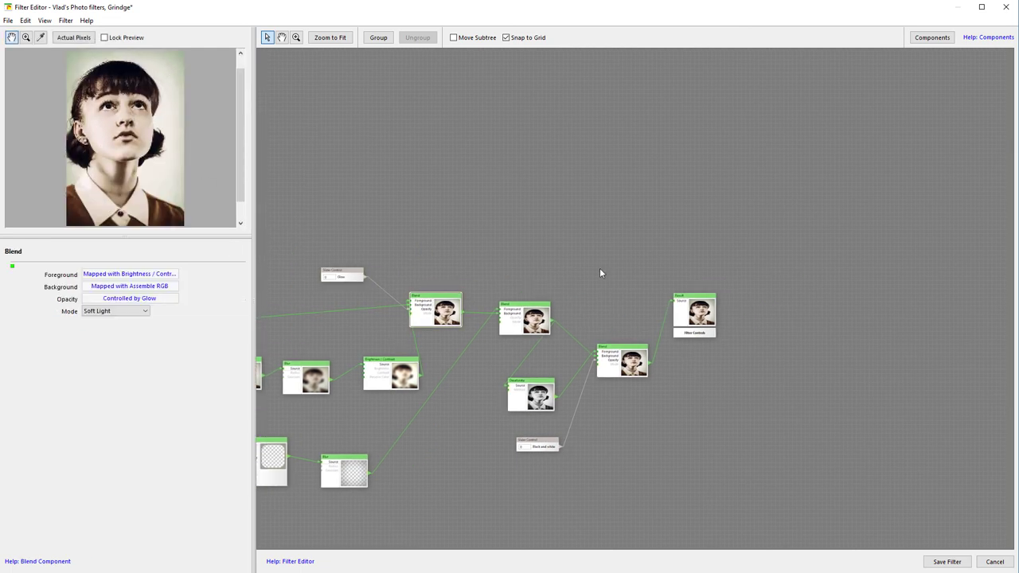
- Inspect the Multiply Blend that combines the blurred frame with the image, checking the lower part of its preview
drag(607, 286, 505, 209)
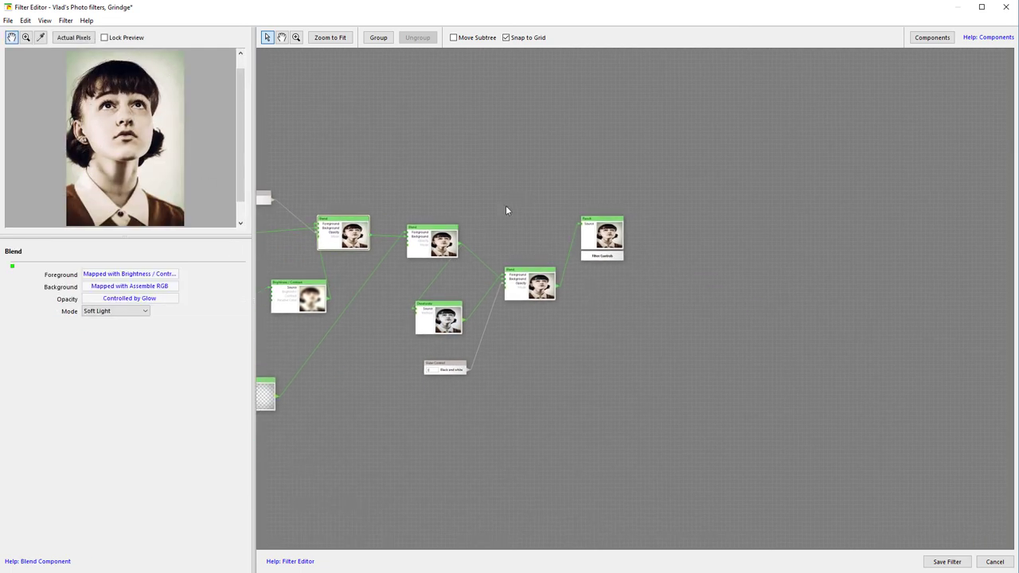
click(431, 233)
drag(375, 332, 456, 326)
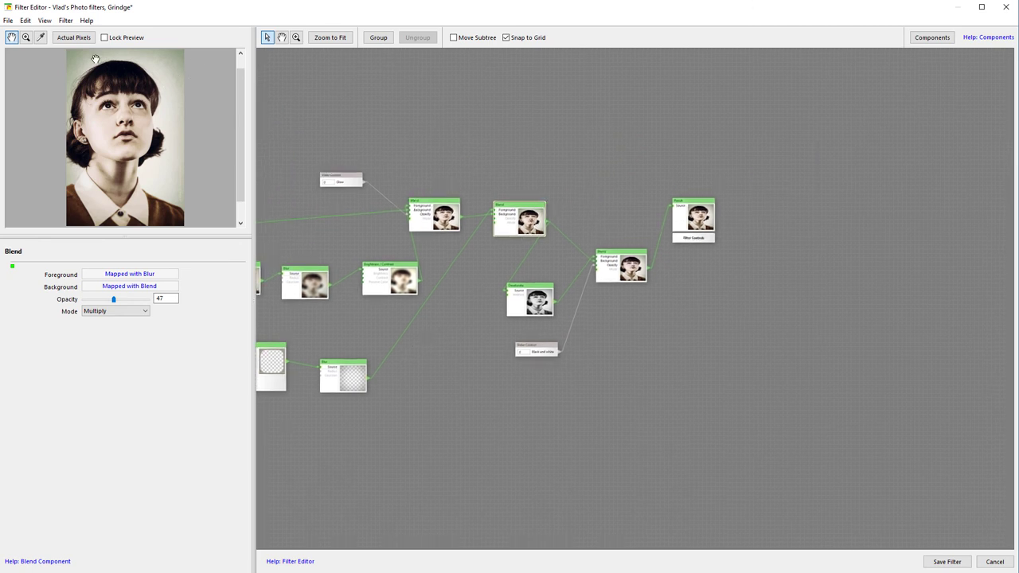
drag(147, 184, 197, 143)
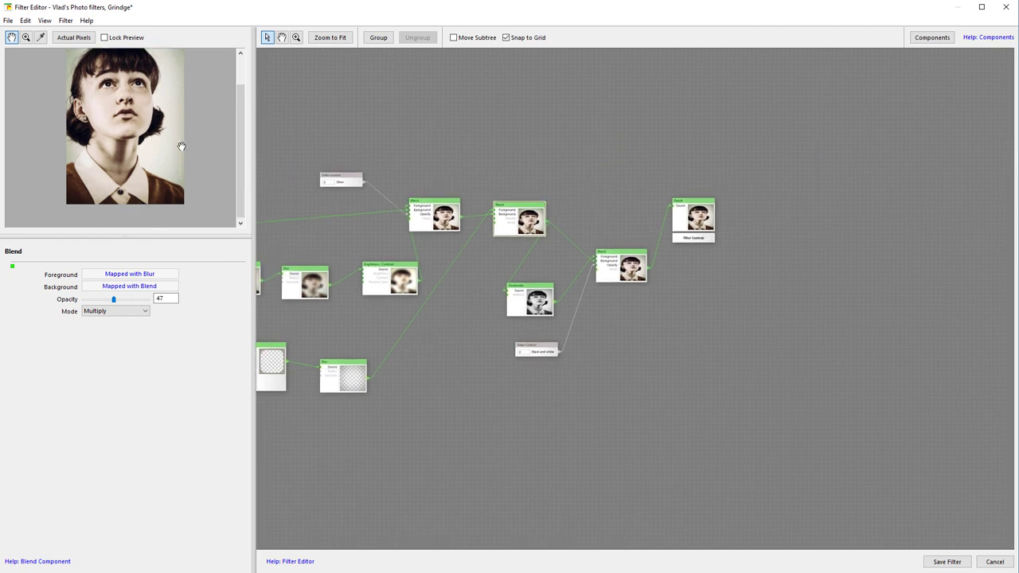
- Spread out the final chain by moving Result and the Color-mode Blend up and right, Desaturate right, and the Multiply Blend slightly up
drag(528, 263, 388, 280)
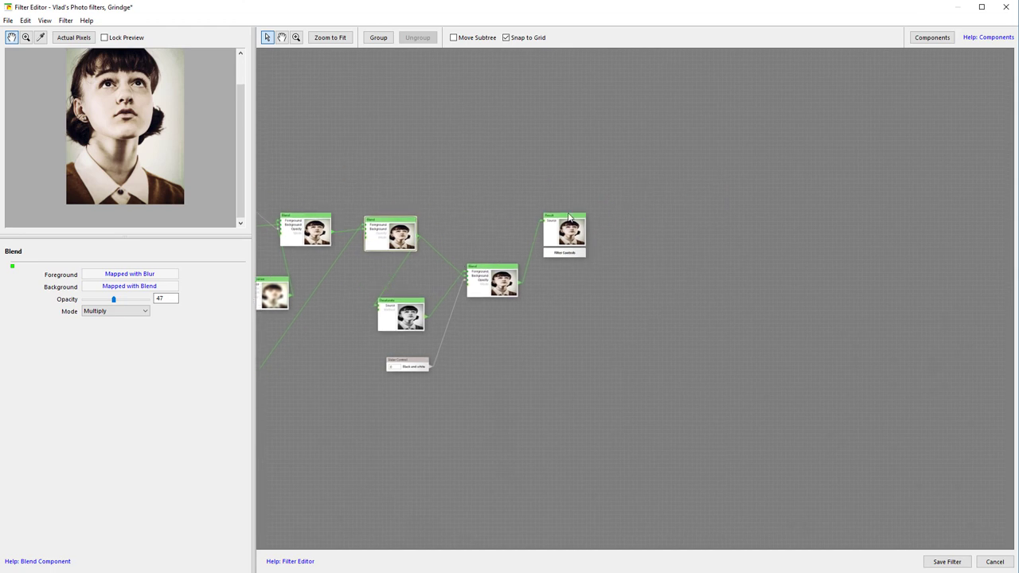
drag(569, 216, 661, 183)
drag(489, 274, 571, 206)
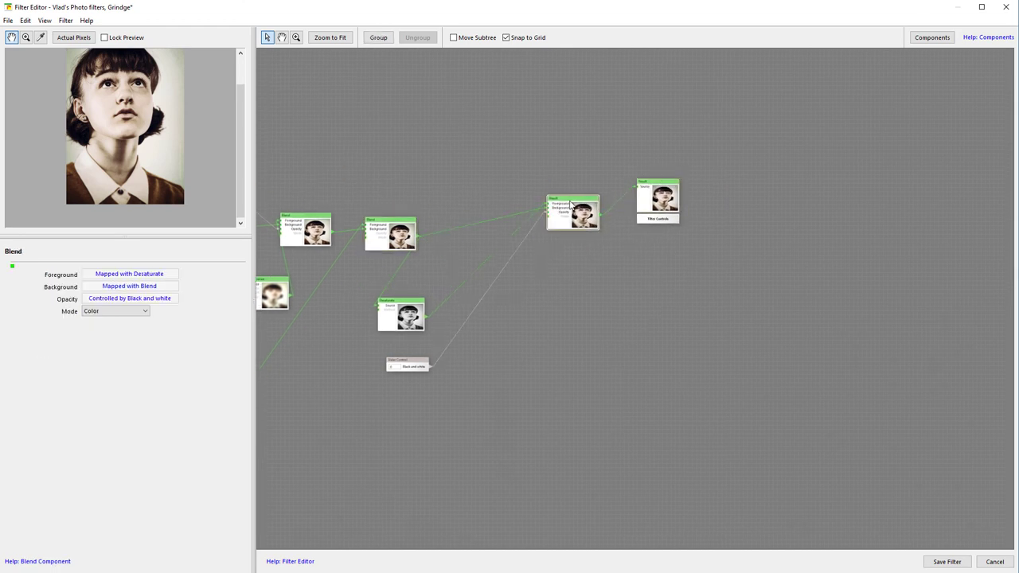
drag(401, 311, 477, 293)
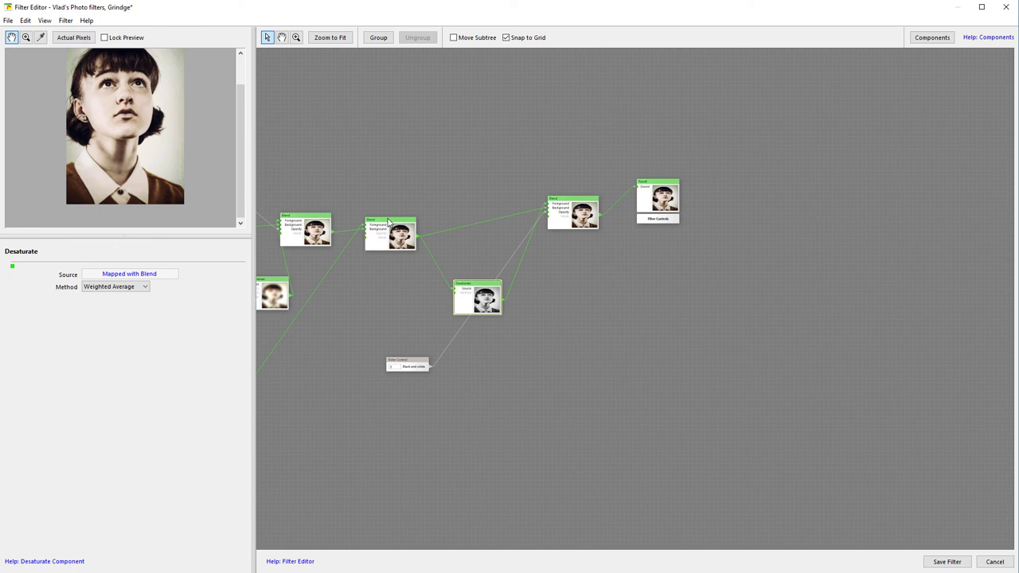
drag(388, 222, 385, 200)
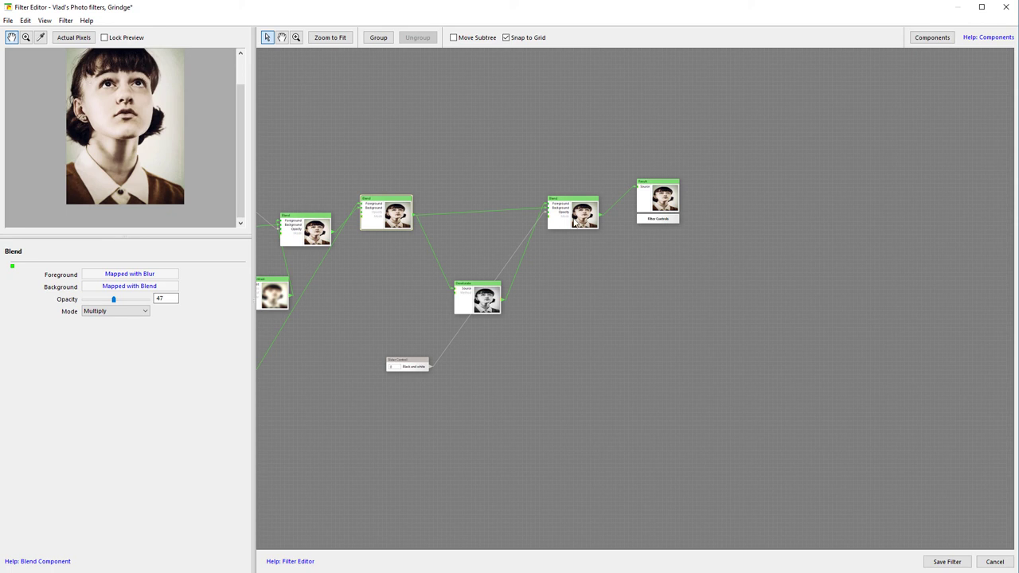
- Shift the Color-mode Blend slightly left and raise the Multiply Blend before it a little
click(575, 222)
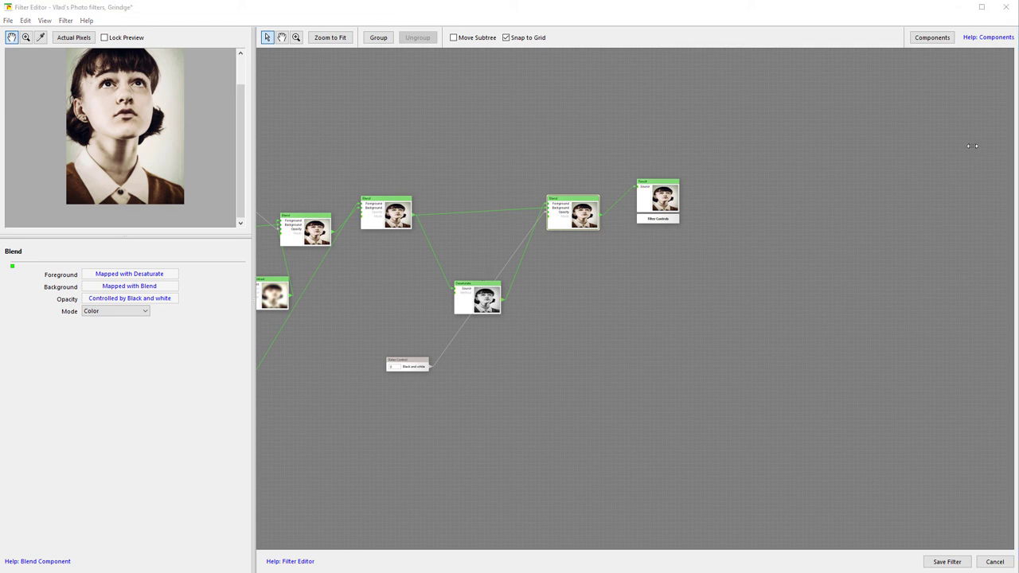
drag(563, 201, 546, 197)
drag(383, 204, 423, 212)
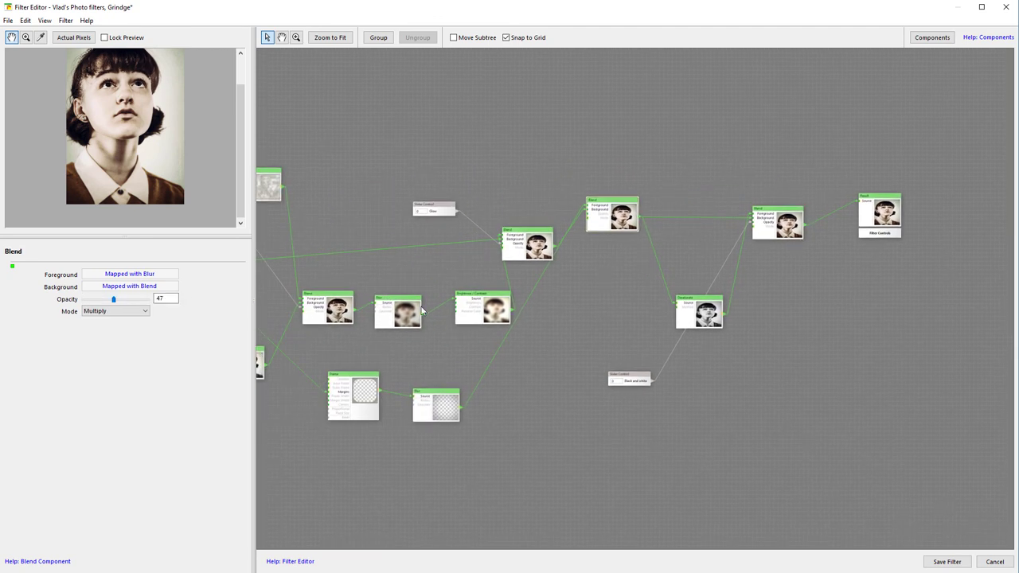
- Lower Result level with the Color-mode Blend and raise the Black and white slider control to sit left of Desaturate
drag(729, 271, 454, 299)
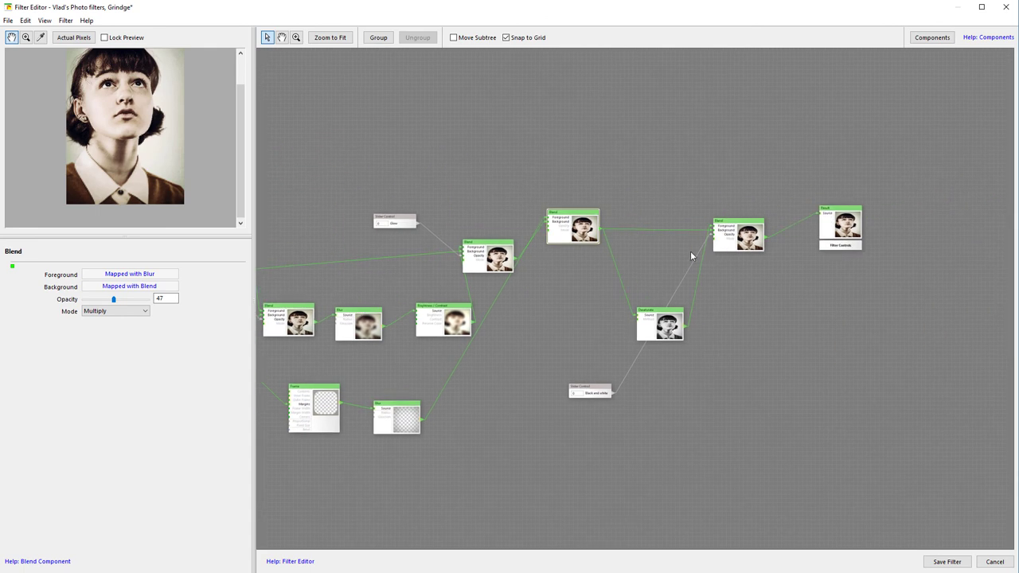
drag(649, 244, 559, 245)
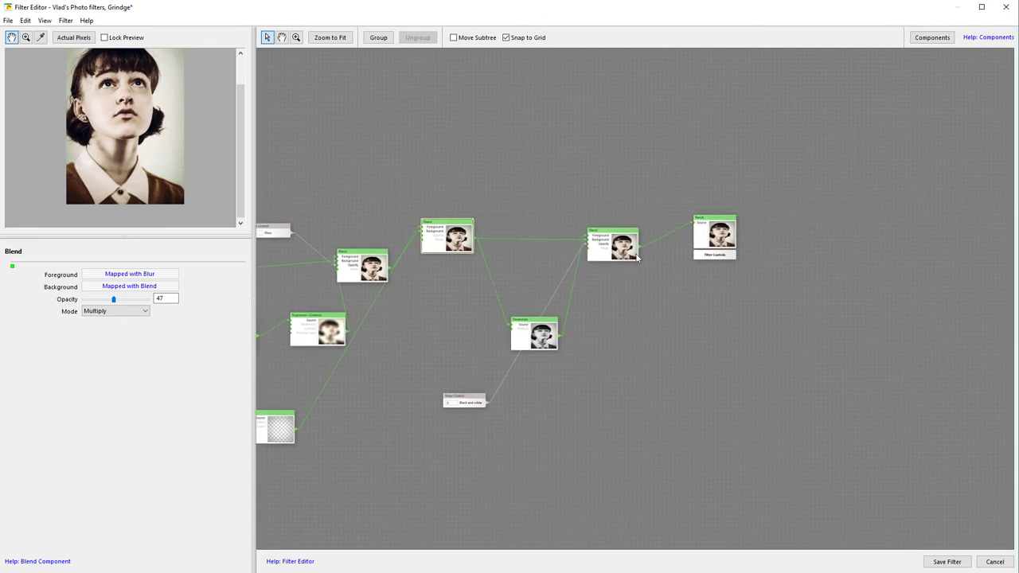
drag(715, 222, 714, 249)
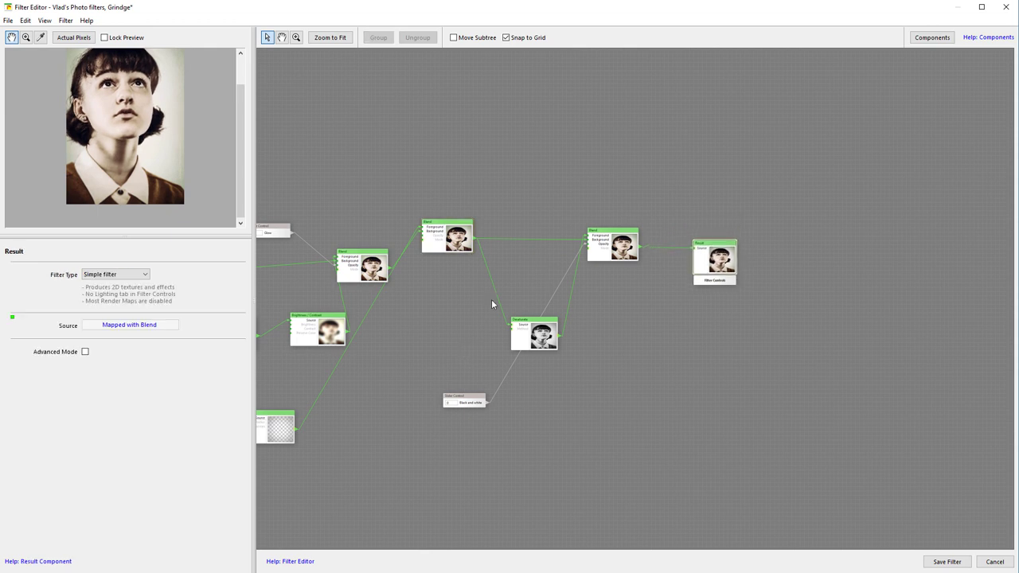
drag(466, 398, 456, 320)
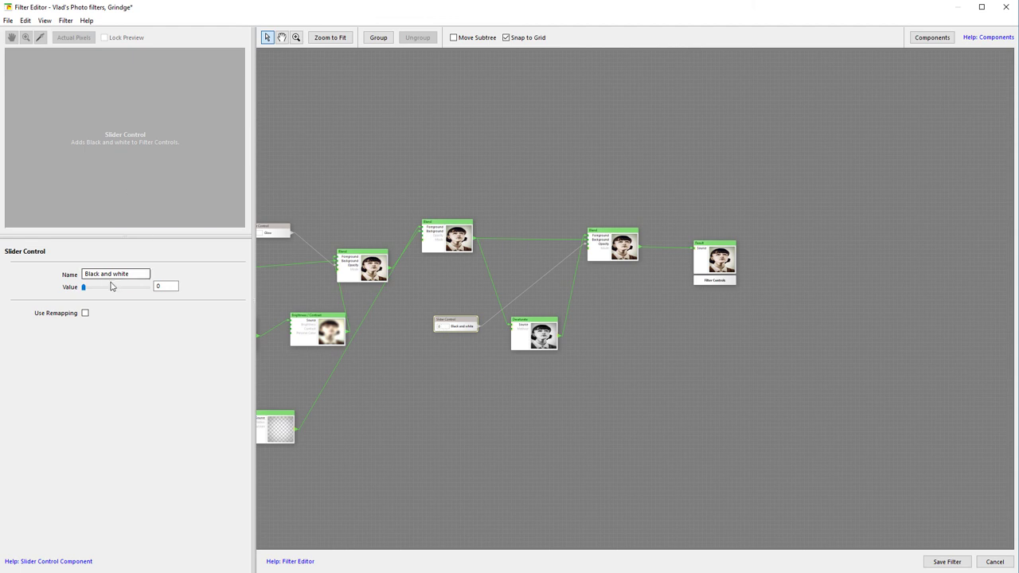
- Review the filter's custom order of controls, accept it, and save the filter
drag(600, 328, 867, 285)
scroll(524, 271, down, 5)
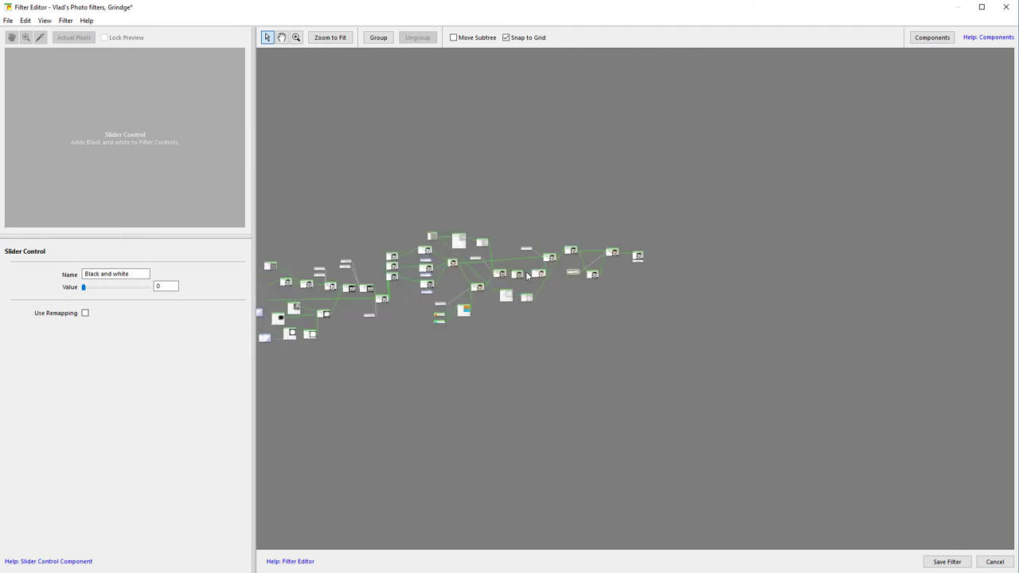
scroll(517, 358, up, 4)
scroll(683, 288, down, 5)
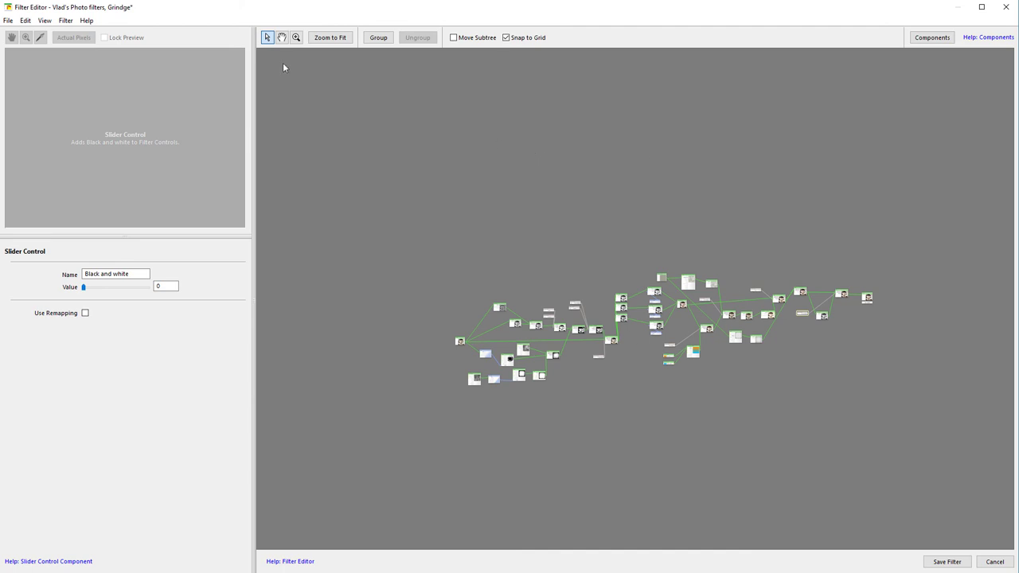
click(65, 20)
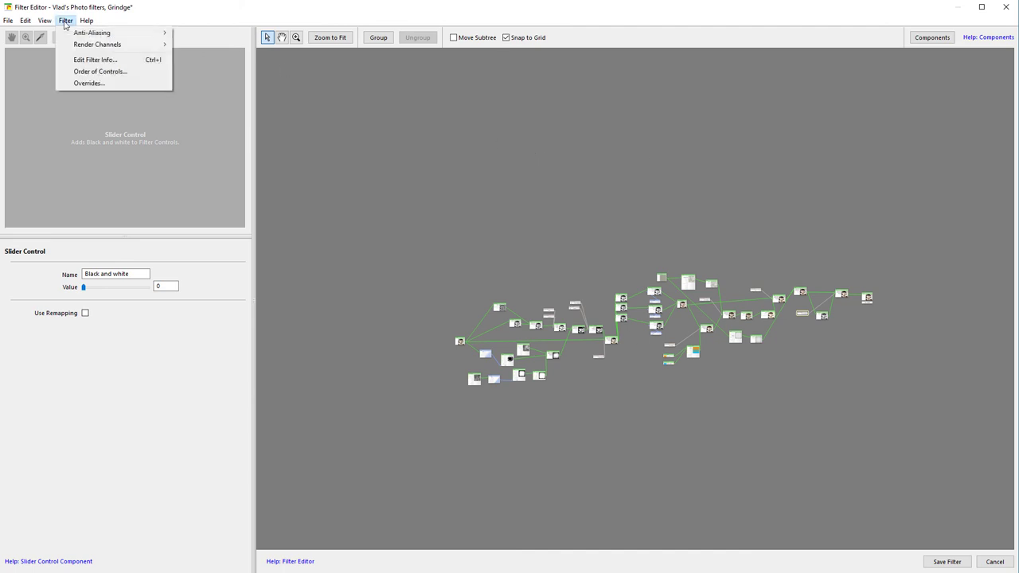
click(100, 71)
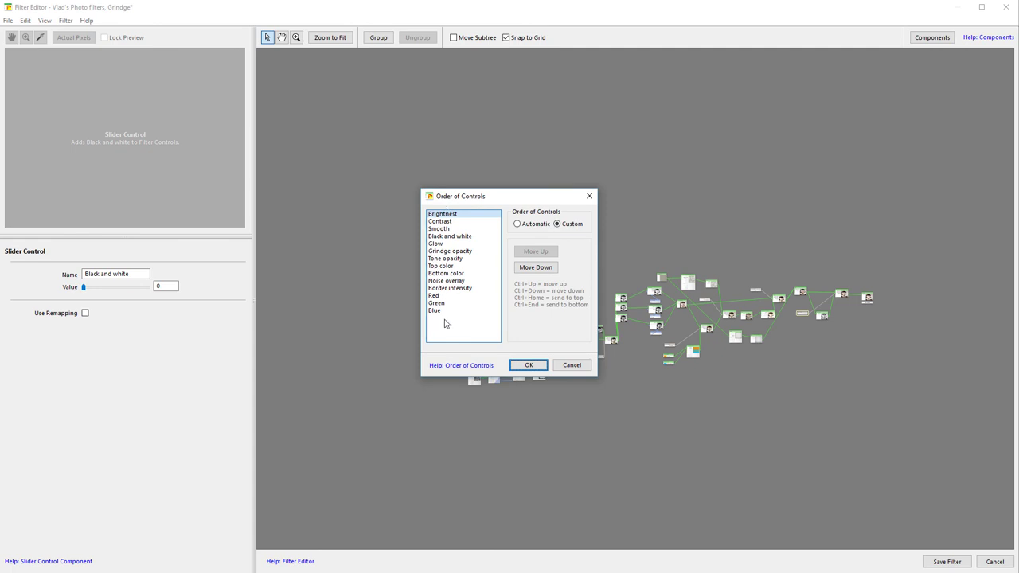
click(529, 364)
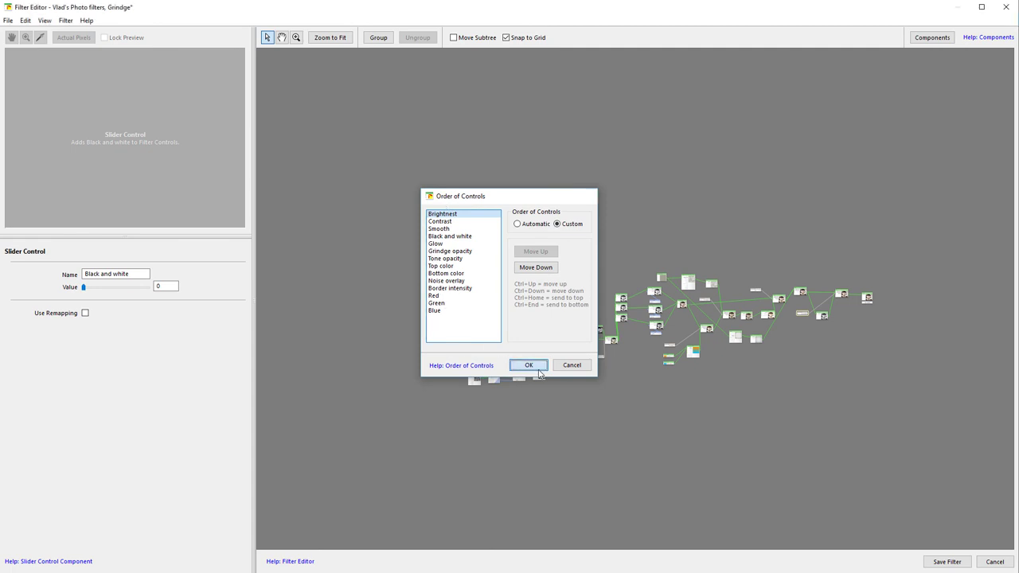
click(947, 561)
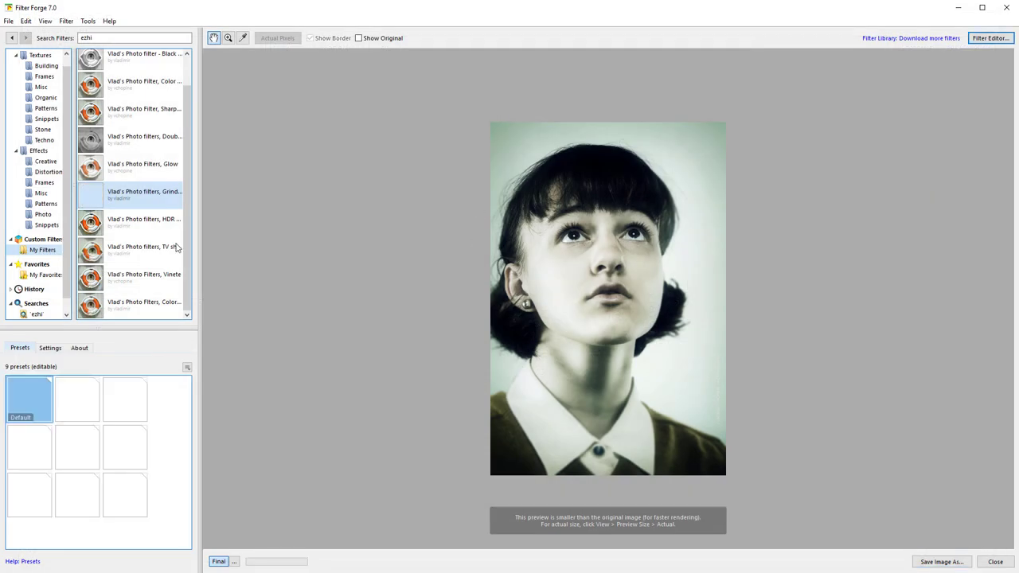
- Look through the saved Grindge filter's settings and its presets
click(49, 348)
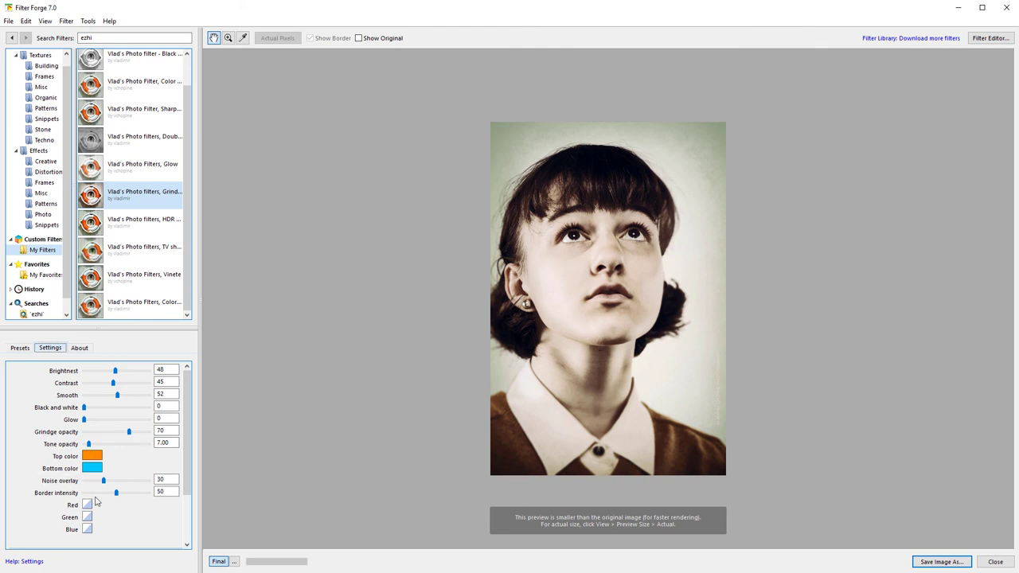
scroll(110, 497, down, 1)
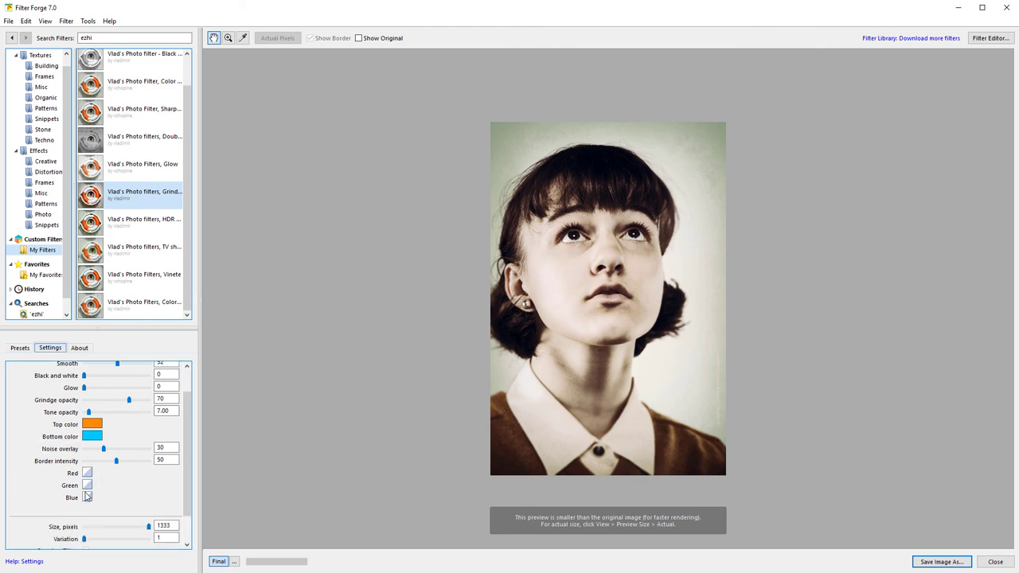
click(18, 350)
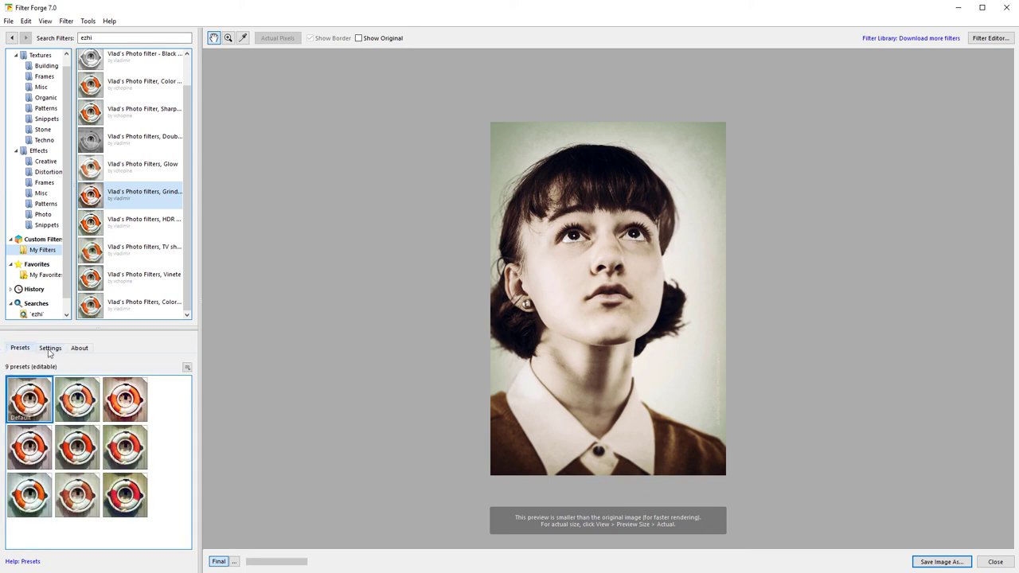
- Open the filter's Red curve and try its middle point at 0.56, 0.44 and at 0.40, 0.55
click(49, 351)
click(88, 474)
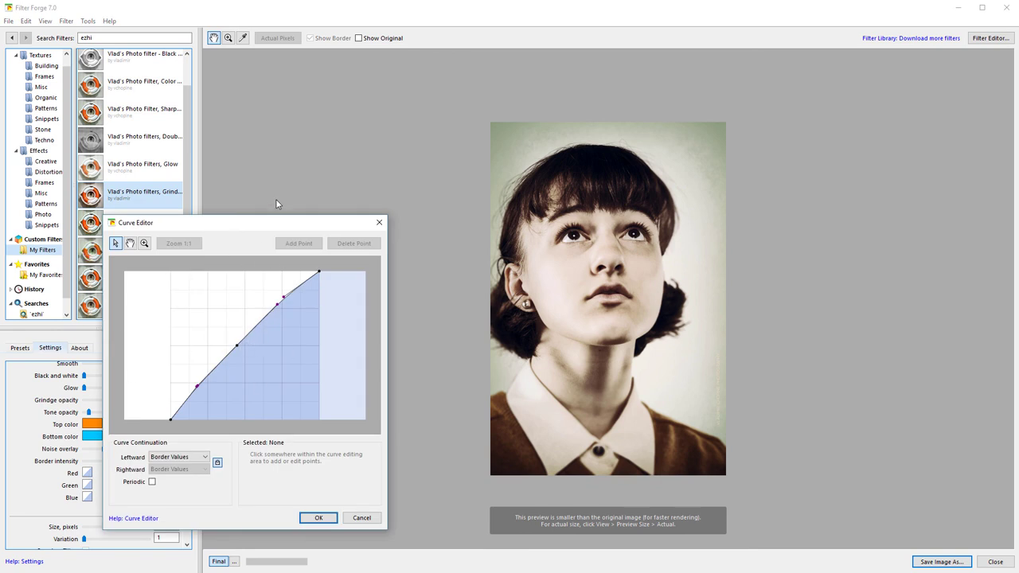
drag(271, 226, 383, 175)
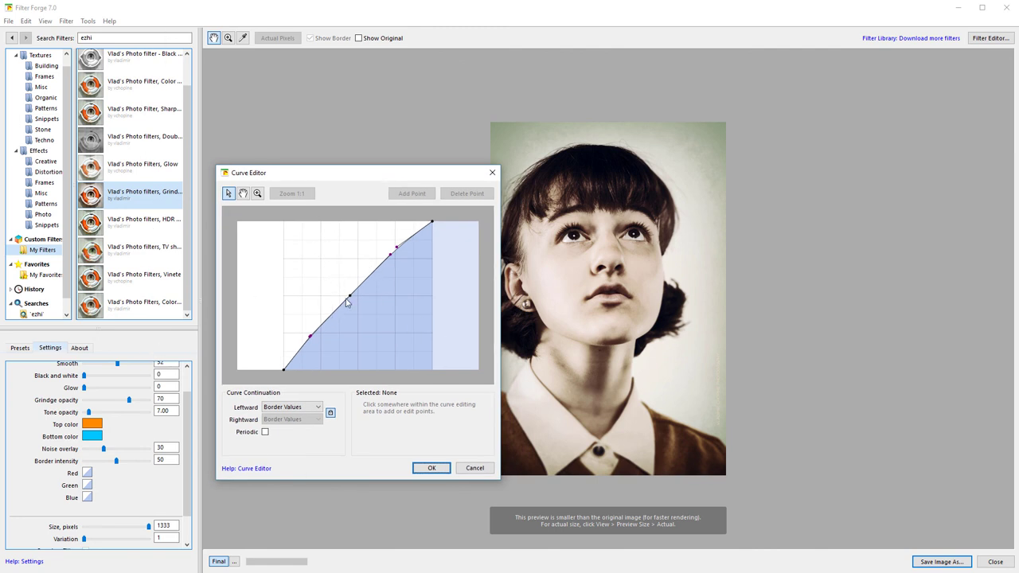
drag(349, 298, 366, 306)
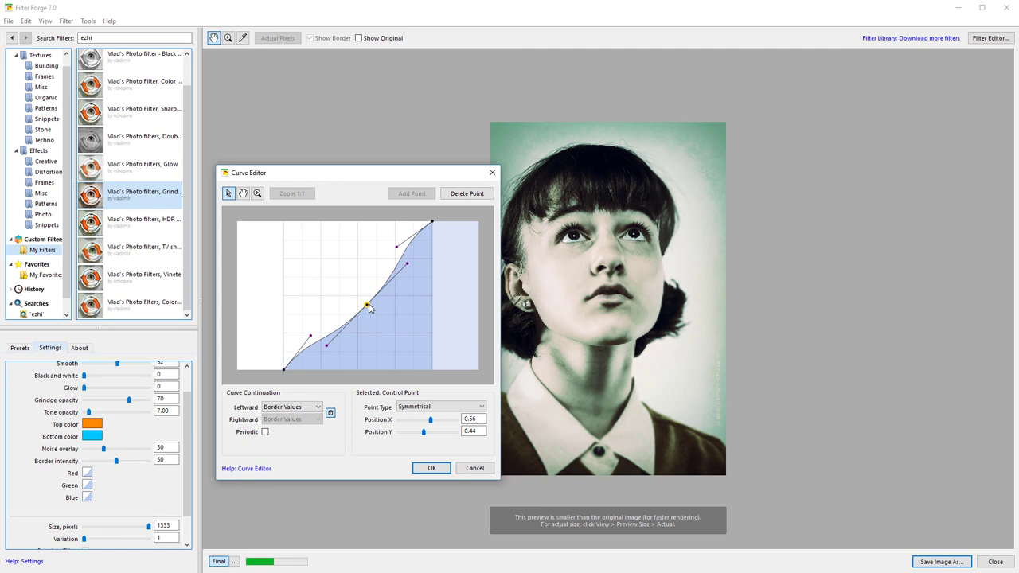
drag(366, 305, 343, 289)
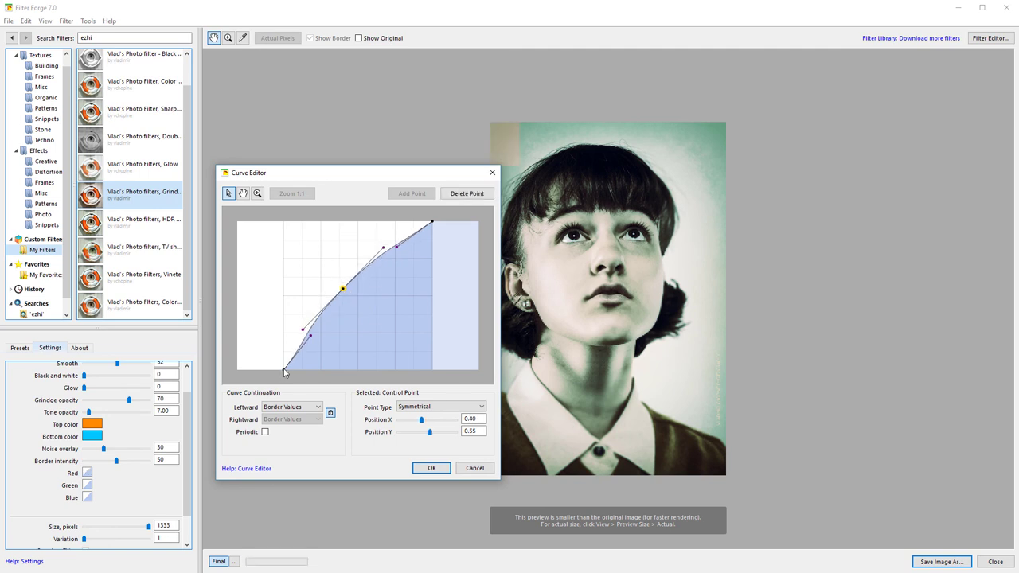
- Set the Red curve's start point to 0.07, 0 and middle point to 0.44, 0.52, nudge the upper handle, and accept the curve
drag(283, 369, 271, 348)
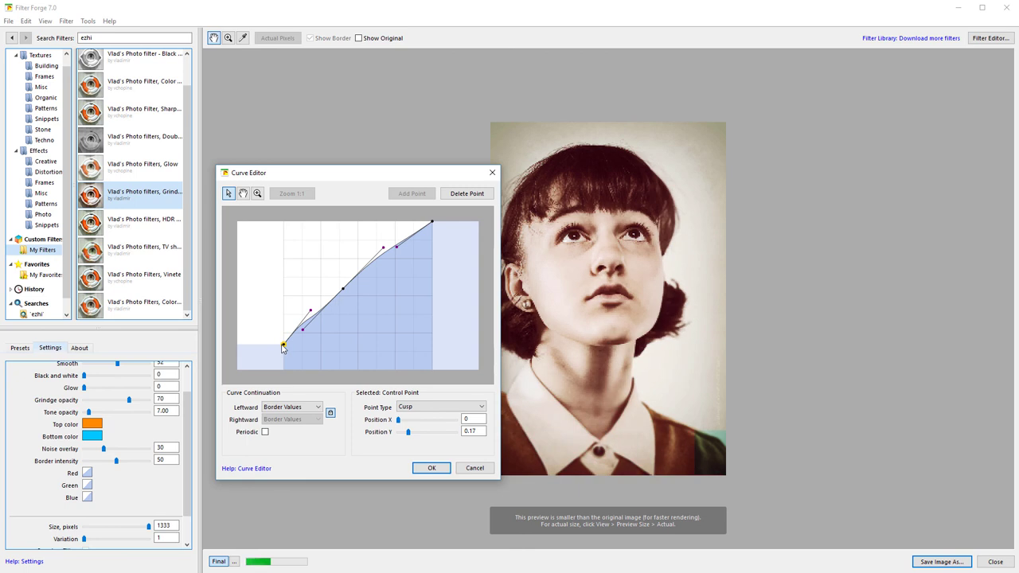
drag(284, 345, 295, 386)
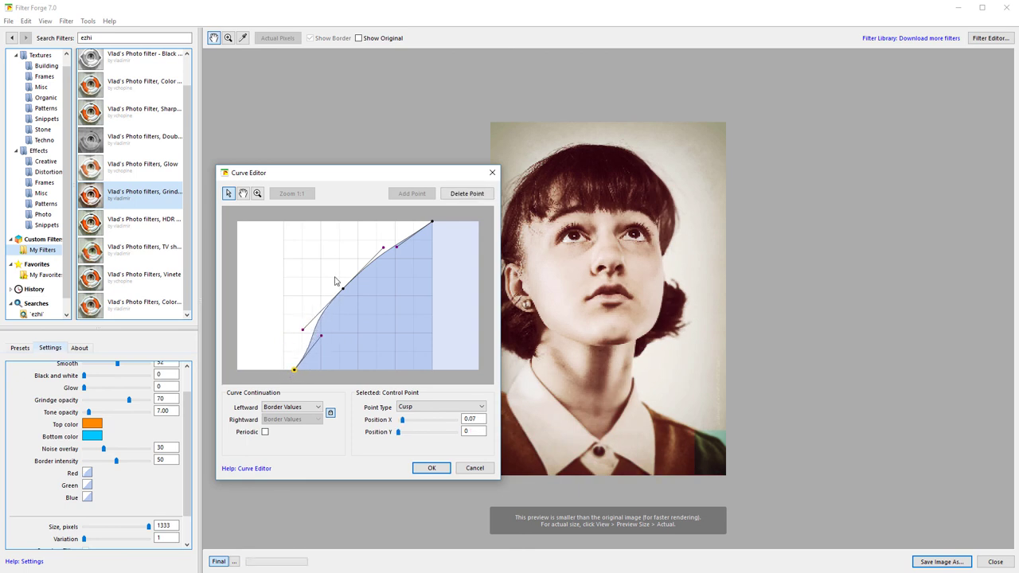
drag(344, 288, 349, 292)
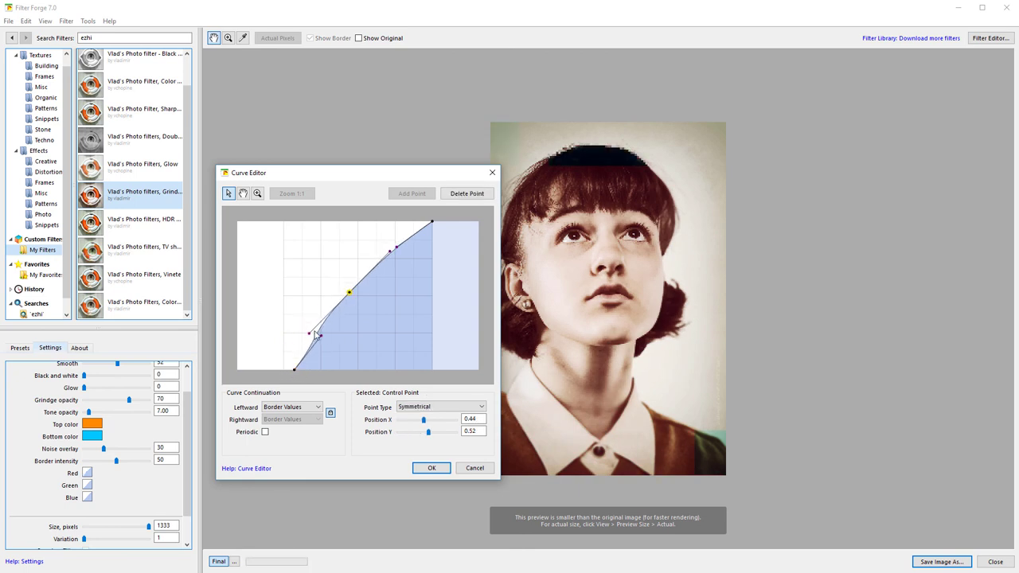
click(317, 334)
drag(397, 247, 401, 251)
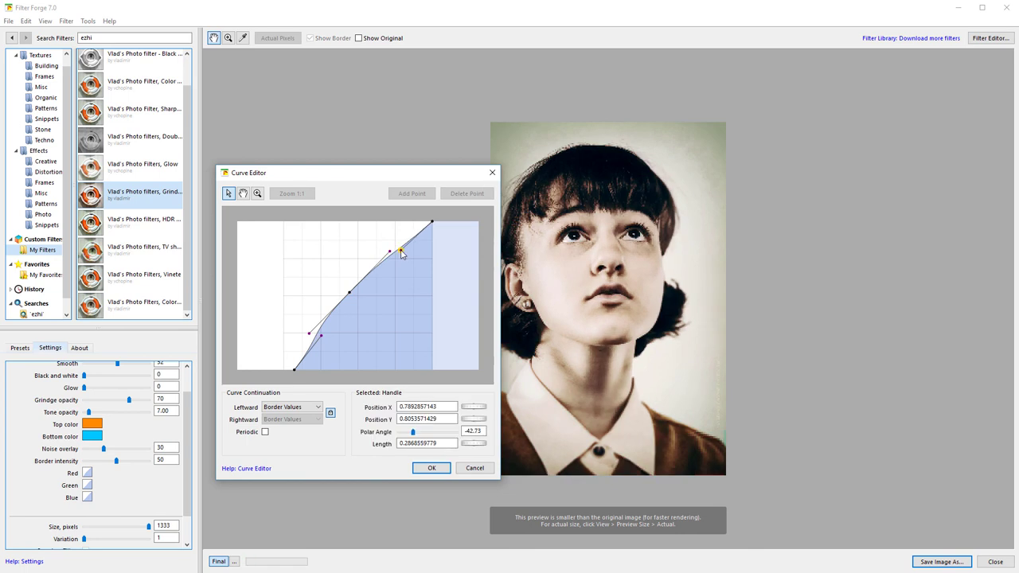
click(431, 468)
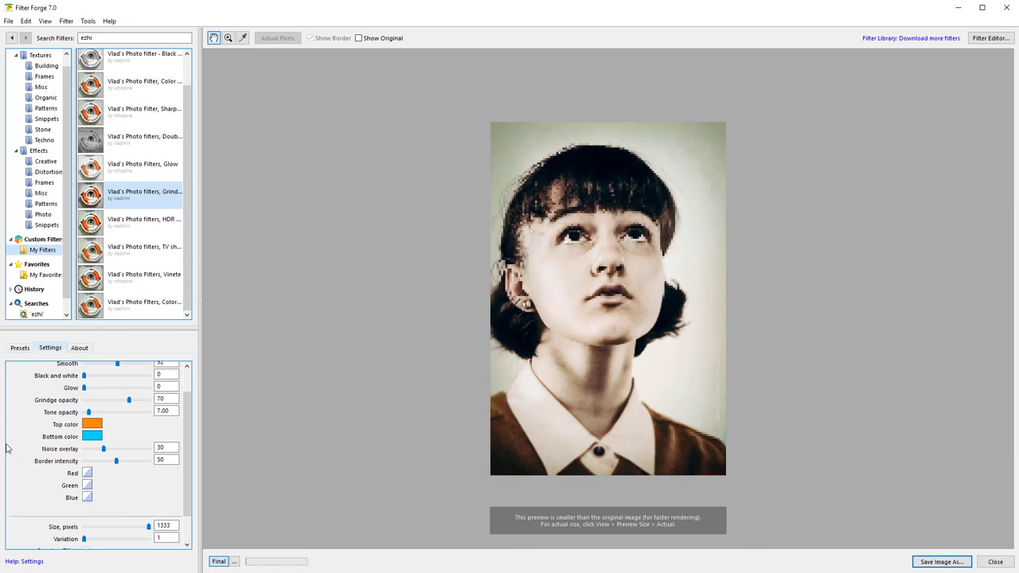
- Open the filter's Green curve, nudge its lower handle, and accept the curve
click(88, 494)
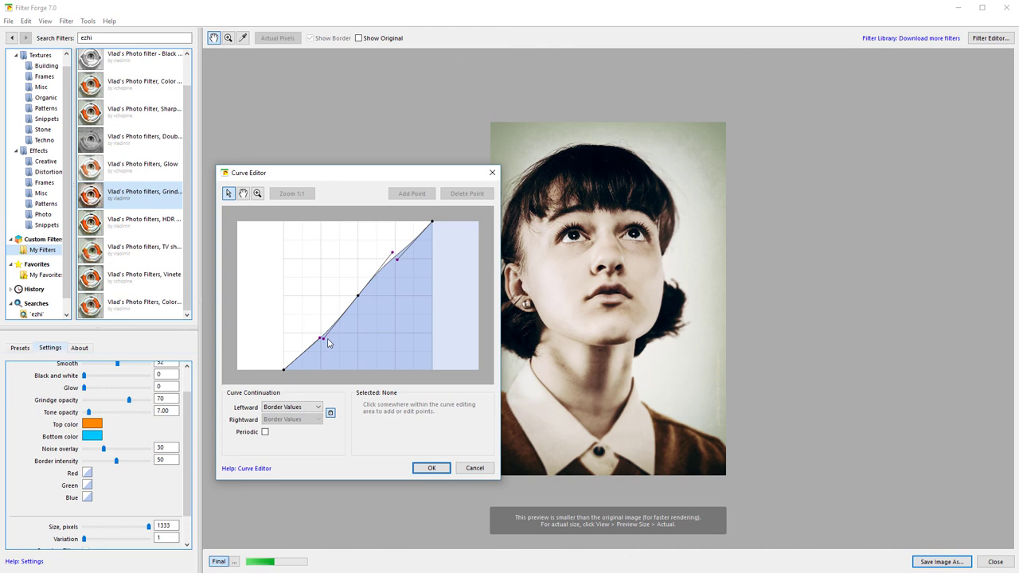
click(322, 340)
click(432, 467)
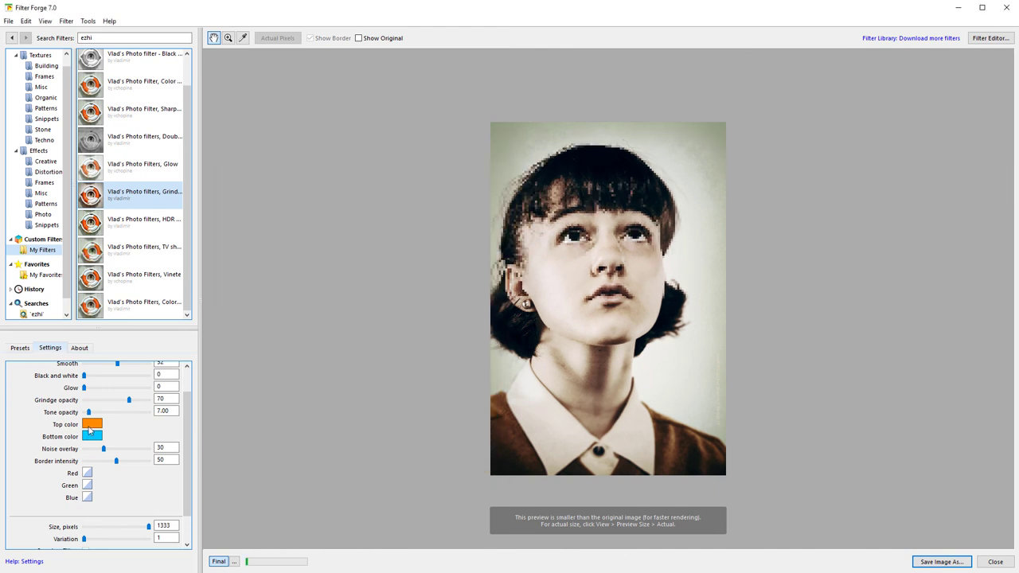
- Set the Blue curve's start point to 0, 0.14, lower the middle point, move handles to about 0.39, 0.42 and 0.9, 0.79, and accept
click(87, 498)
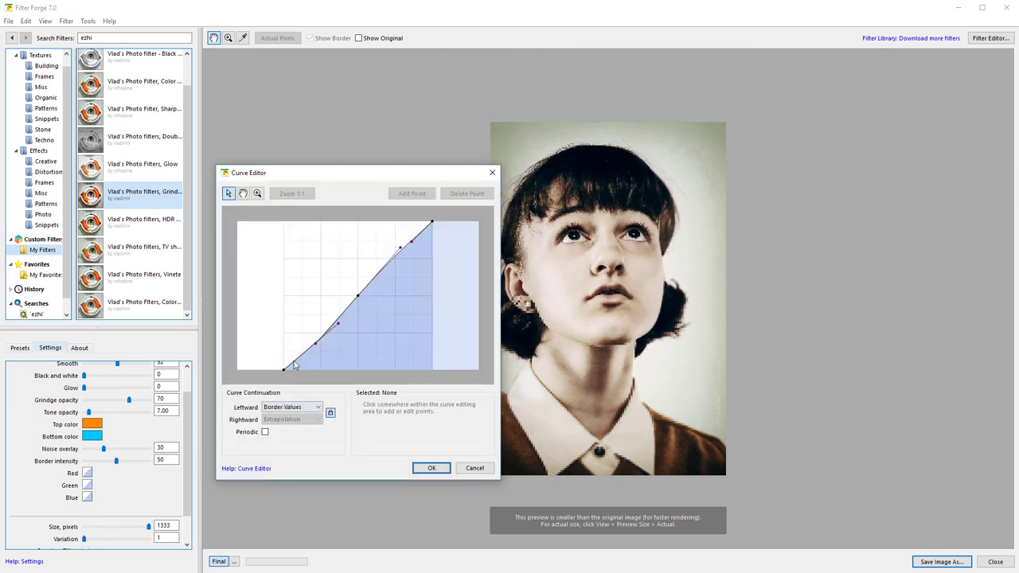
drag(283, 371, 270, 354)
click(358, 297)
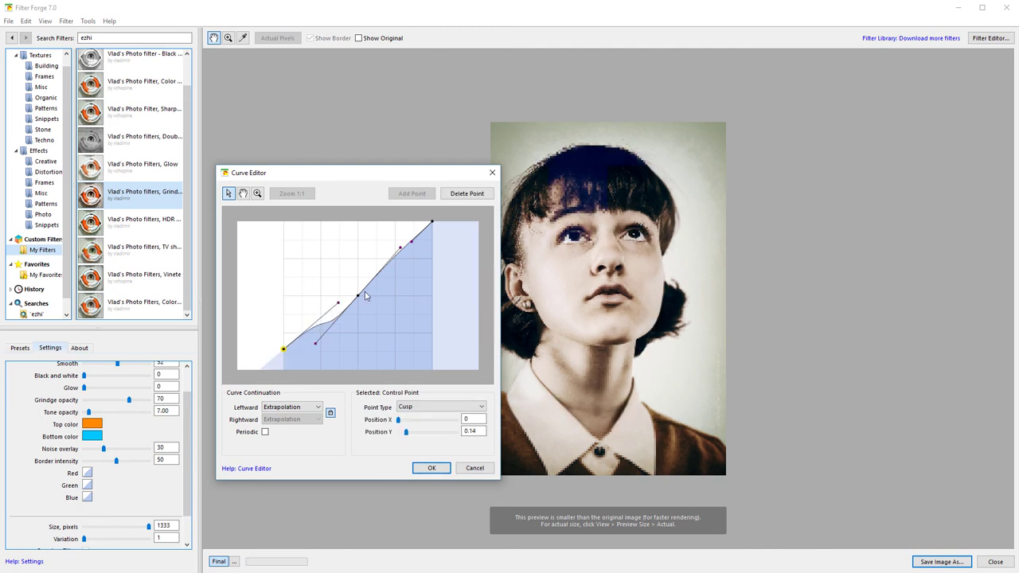
mouse_move(360, 298)
mouse_down()
mouse_move(359, 289)
mouse_move(367, 302)
mouse_up()
drag(324, 345, 311, 336)
drag(338, 302, 340, 309)
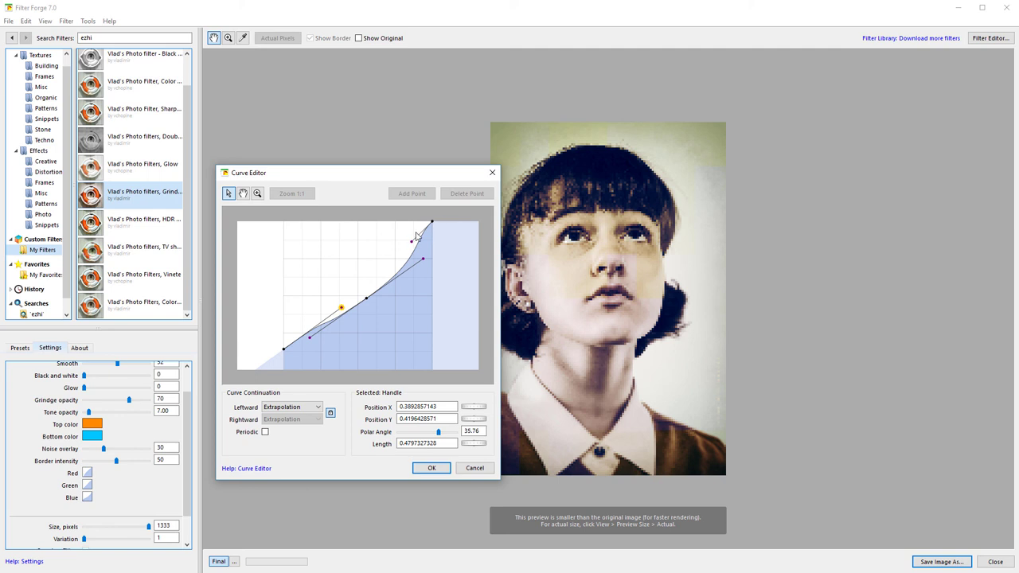
drag(412, 239, 417, 253)
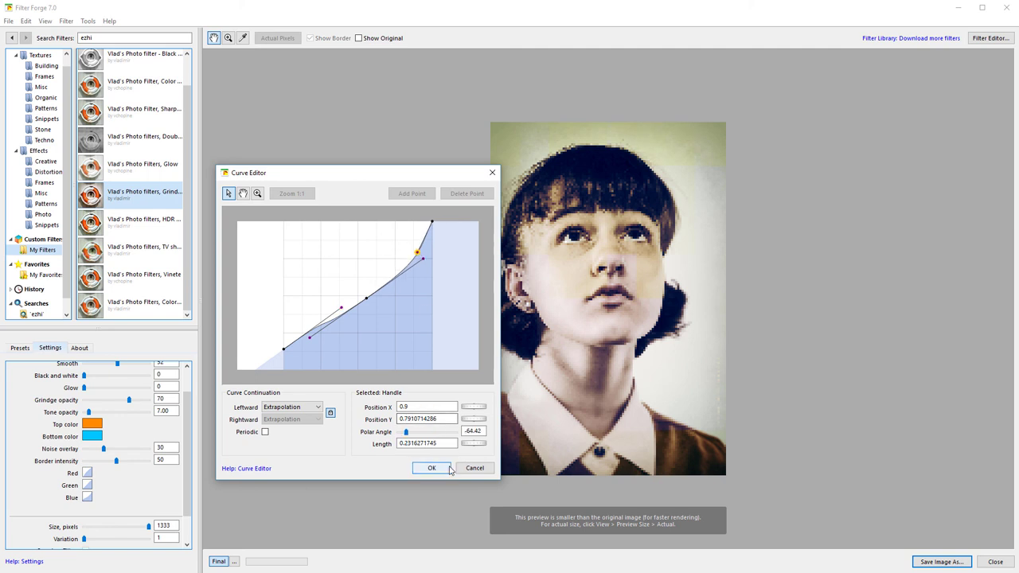
click(430, 468)
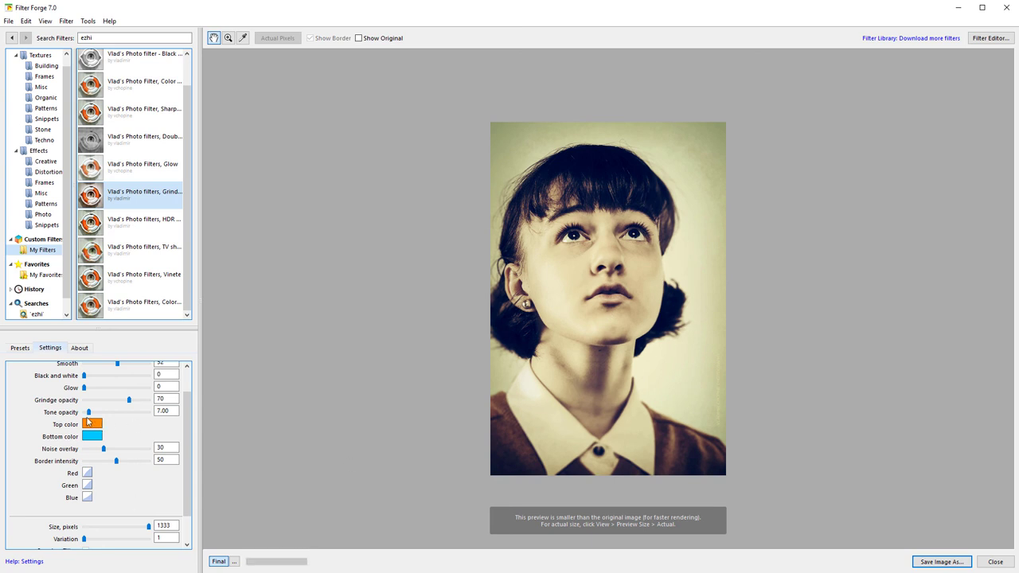
- Try Tone opacity at 84 and at 37, and set Grindge opacity to 80, Glow to 40 and Black and white to 18
drag(87, 413, 138, 415)
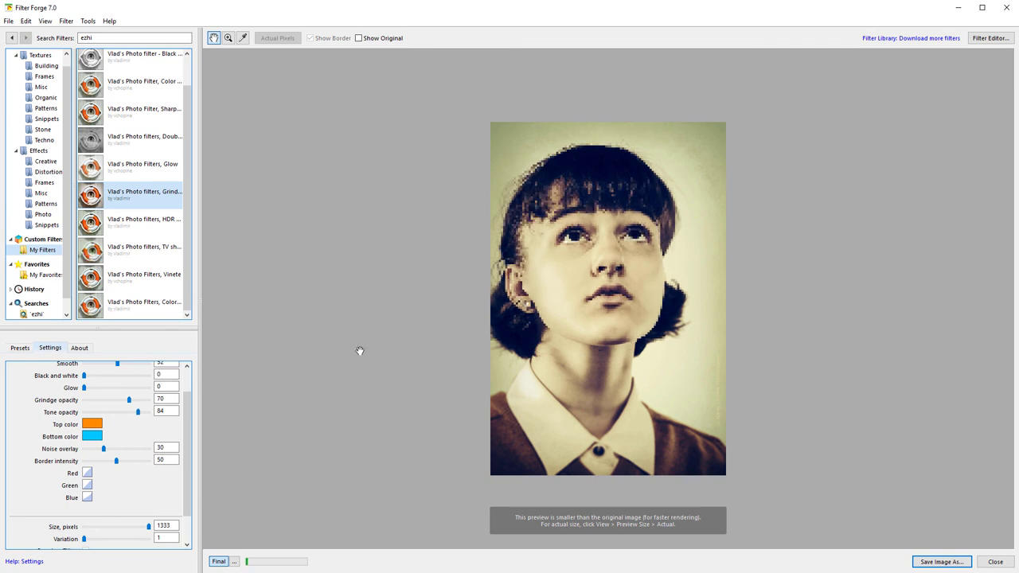
drag(136, 414, 93, 378)
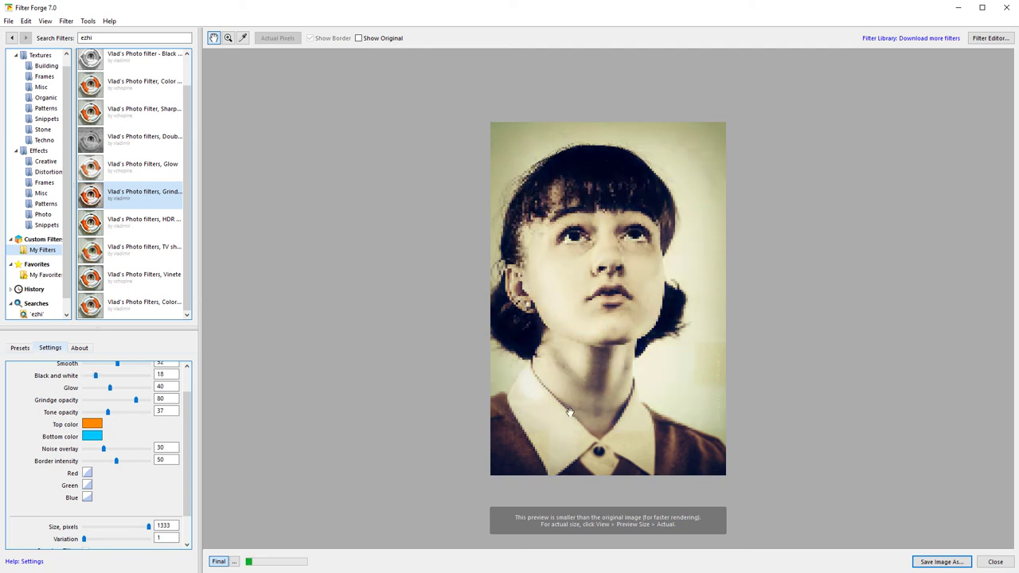
- Show the filter's presets and apply the second, third, sixth and ninth ones to the portrait in turn
click(20, 348)
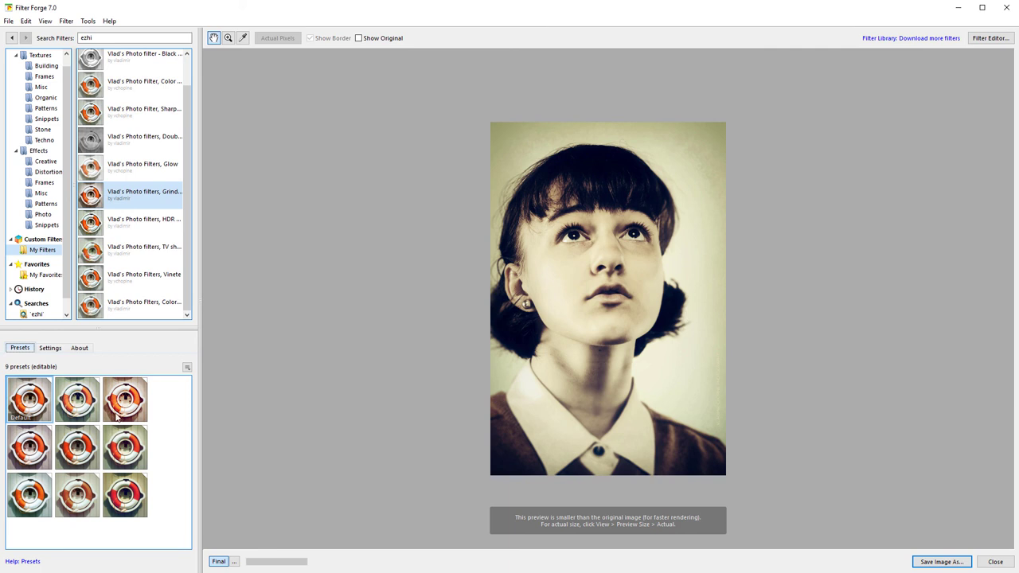
click(90, 401)
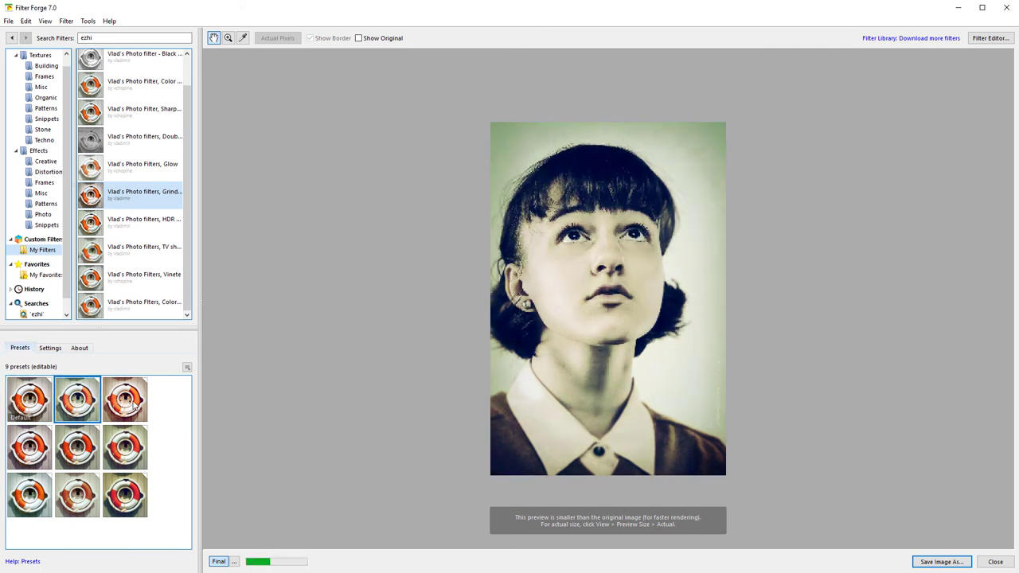
click(134, 402)
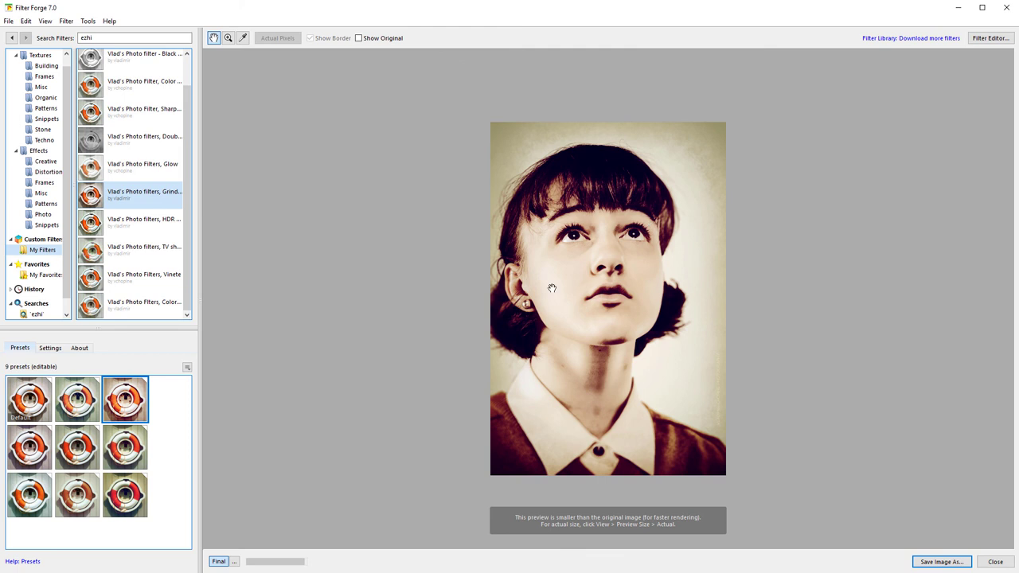
click(142, 448)
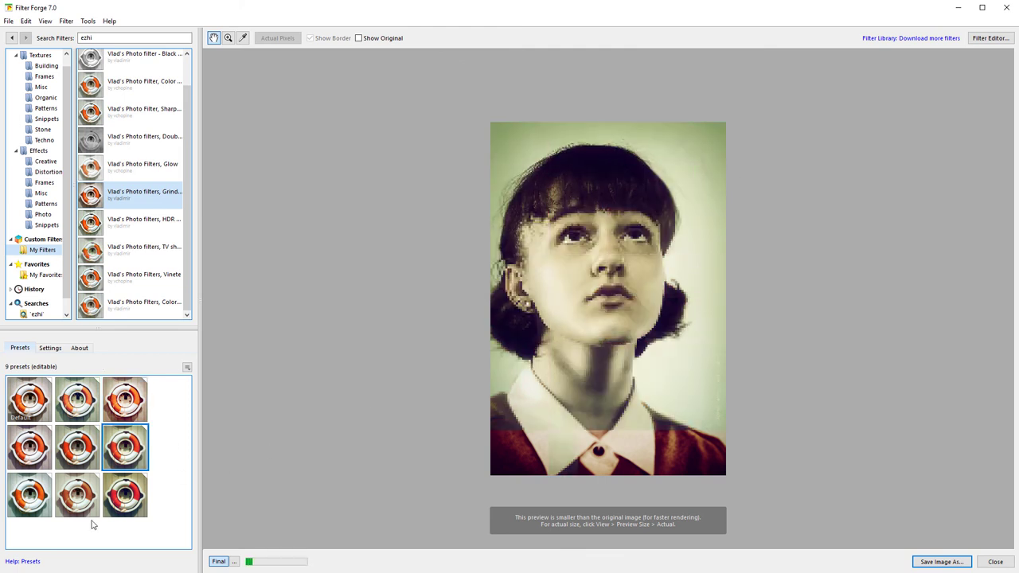
click(125, 497)
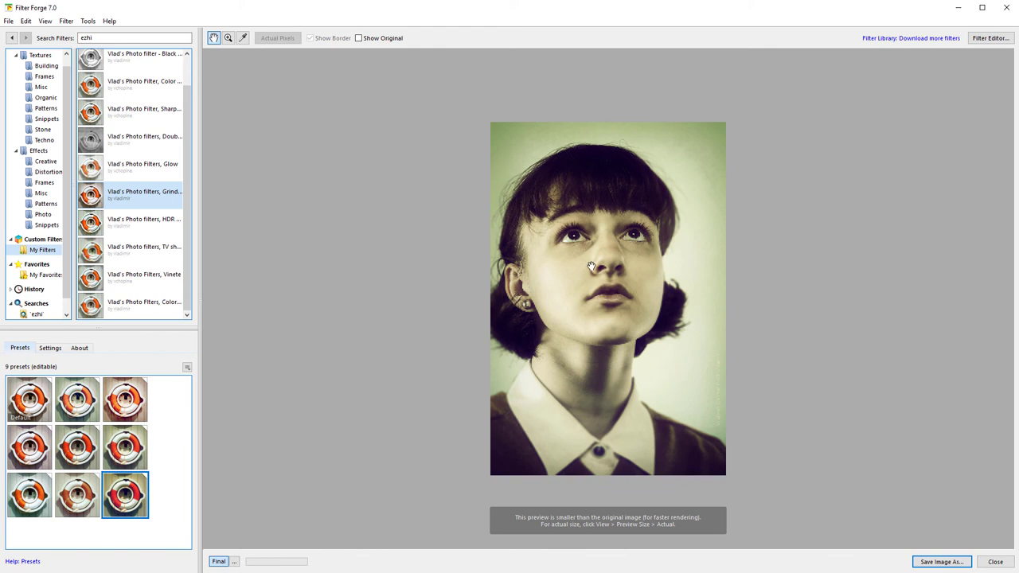